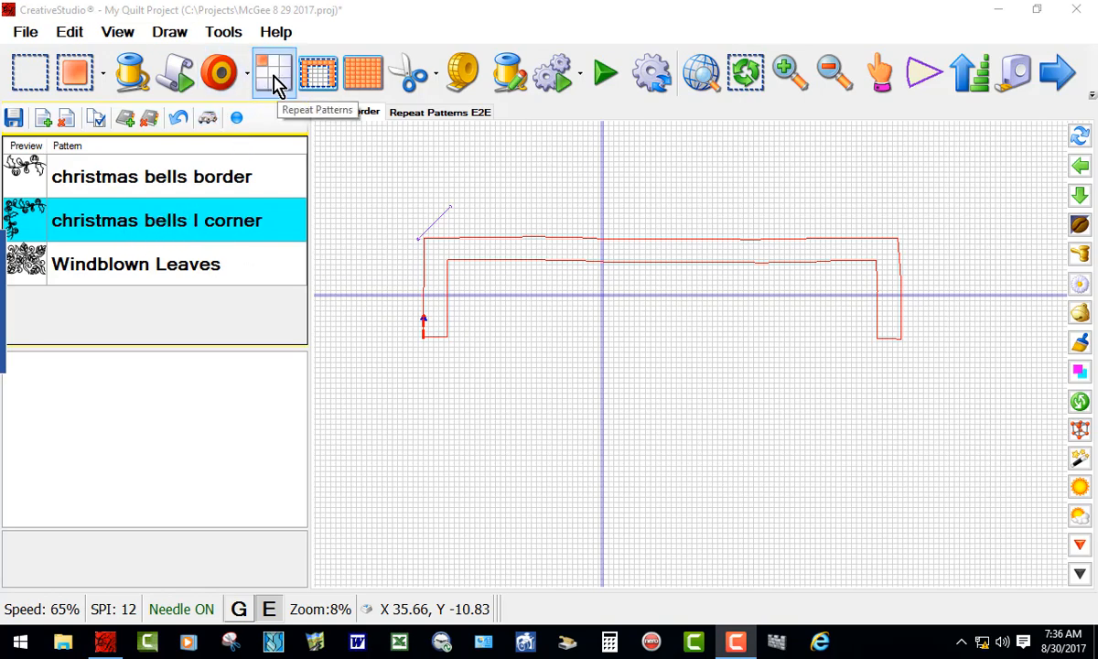
# - Place one christmas bells l corner pattern with Repeat Patterns at the Center location and move it onto the border's upper-left corner
pyautogui.click(277, 81)
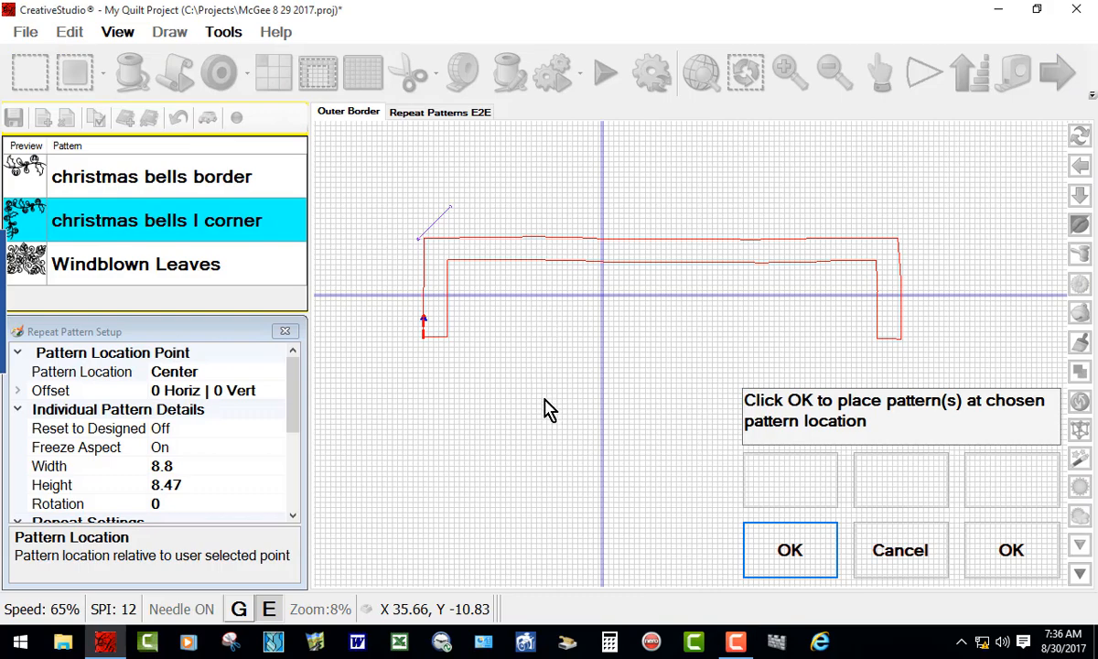
pyautogui.click(790, 552)
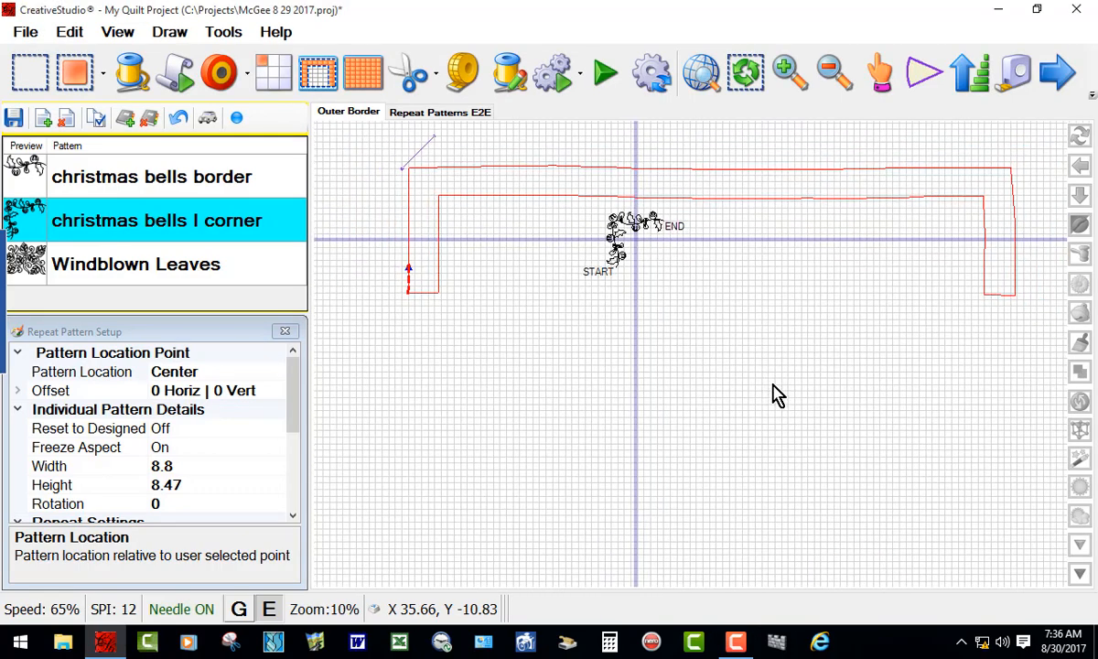
pyautogui.scroll(-1, 661, 263)
pyautogui.scroll(3, 662, 262)
pyautogui.click(662, 261)
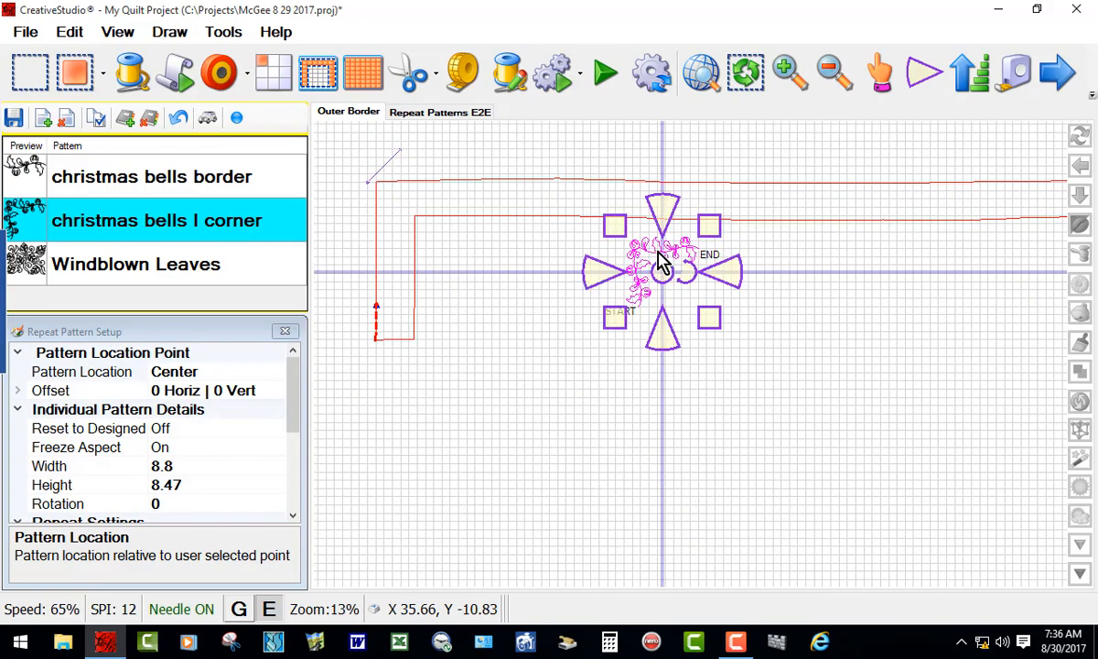
pyautogui.moveTo(659, 268); pyautogui.dragTo(413, 218)
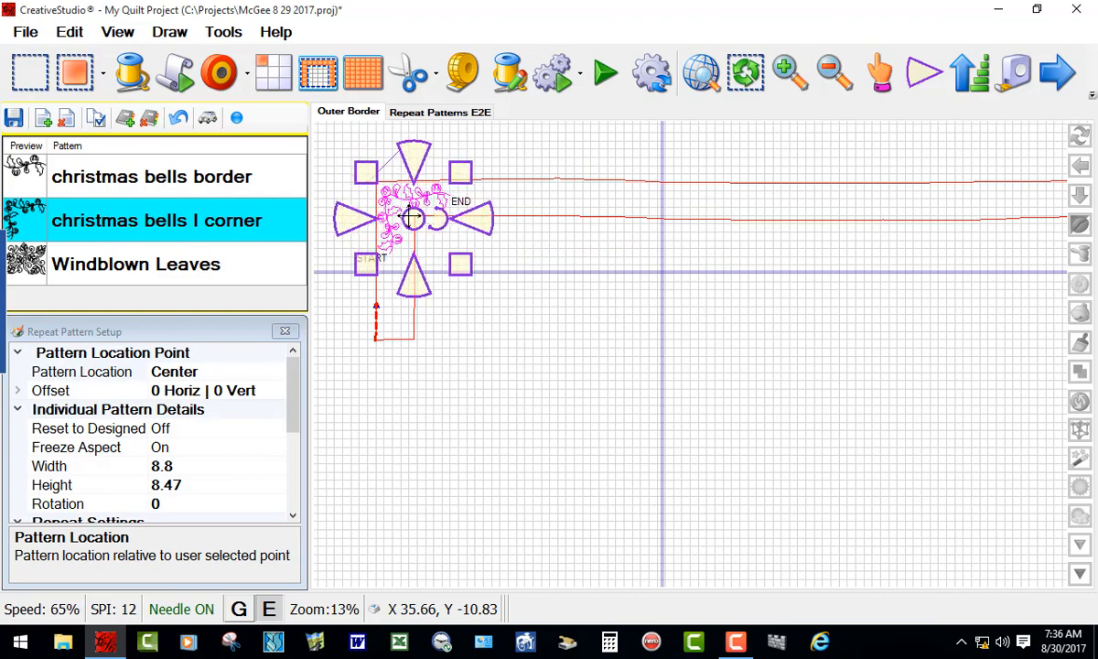
# - Enlarge the corner pattern symmetrically about its centre to about 11.22 by 10.8 and reposition it inside the border's upper-left corner
pyautogui.scroll(5, 375, 199)
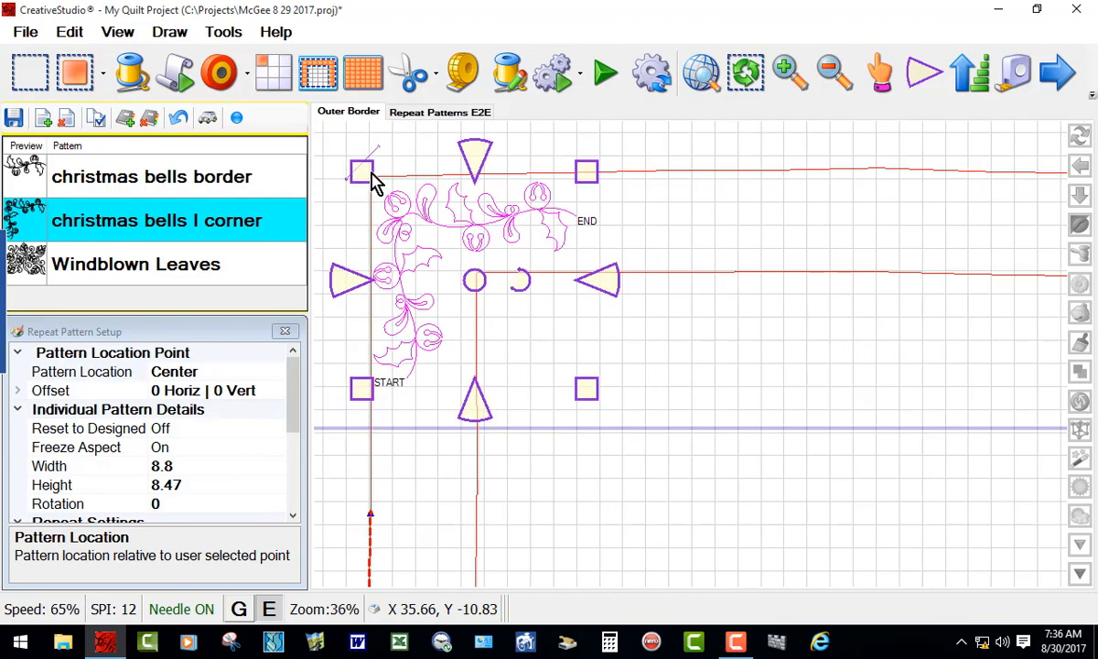
pyautogui.scroll(1, 373, 181)
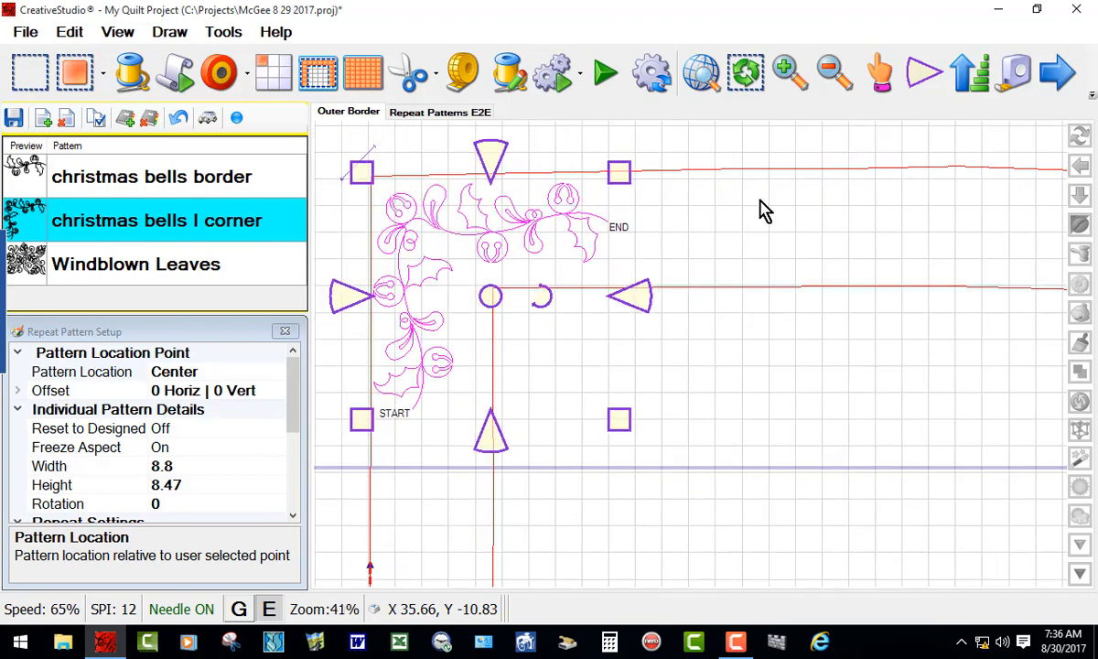
pyautogui.click(924, 86)
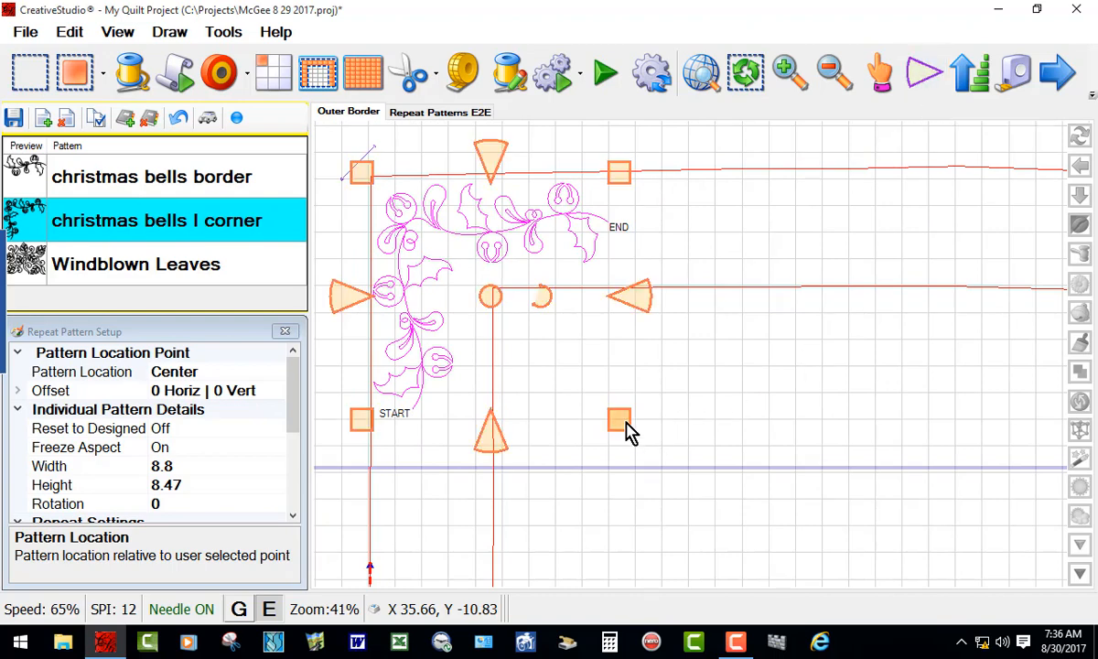
pyautogui.moveTo(627, 431); pyautogui.dragTo(634, 441)
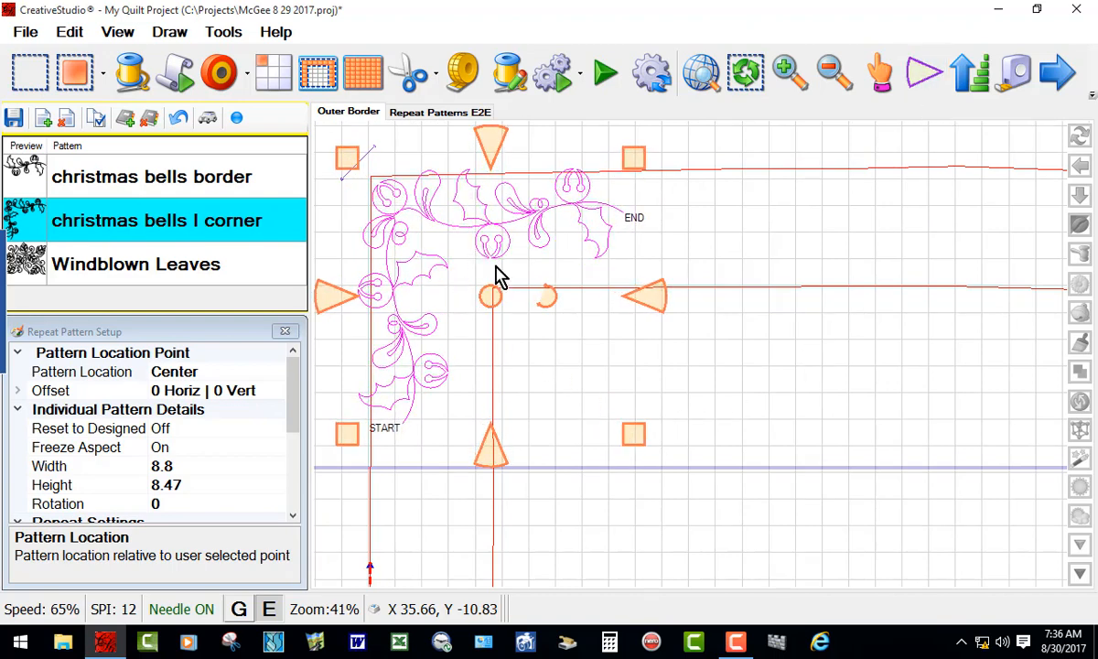
pyautogui.moveTo(489, 295); pyautogui.dragTo(511, 308)
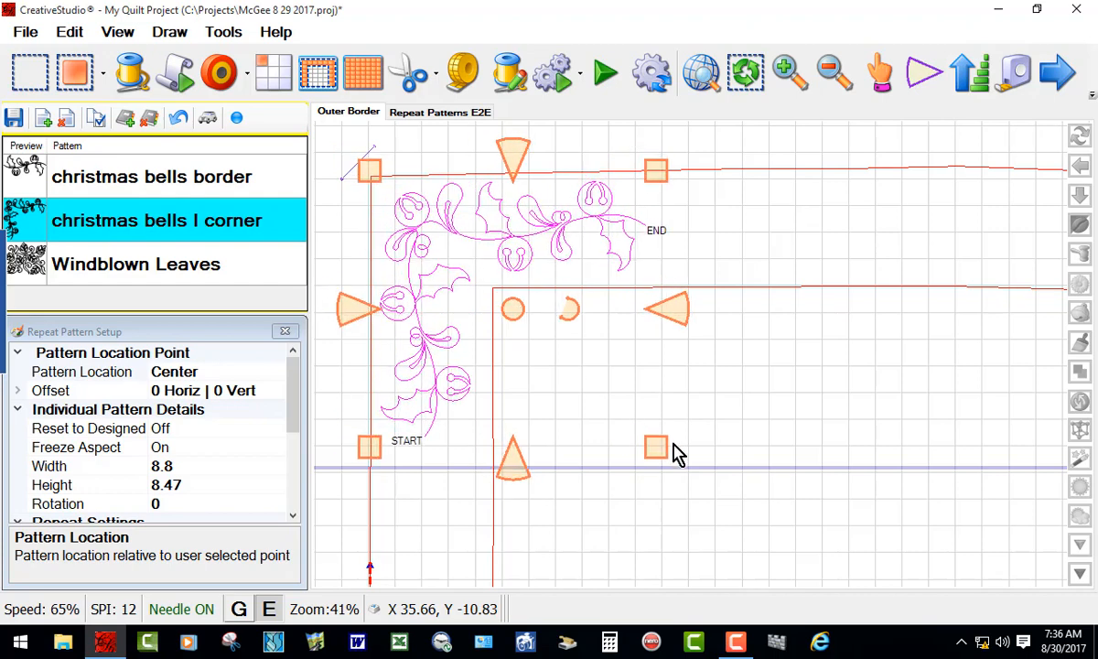
pyautogui.moveTo(673, 447); pyautogui.dragTo(676, 467)
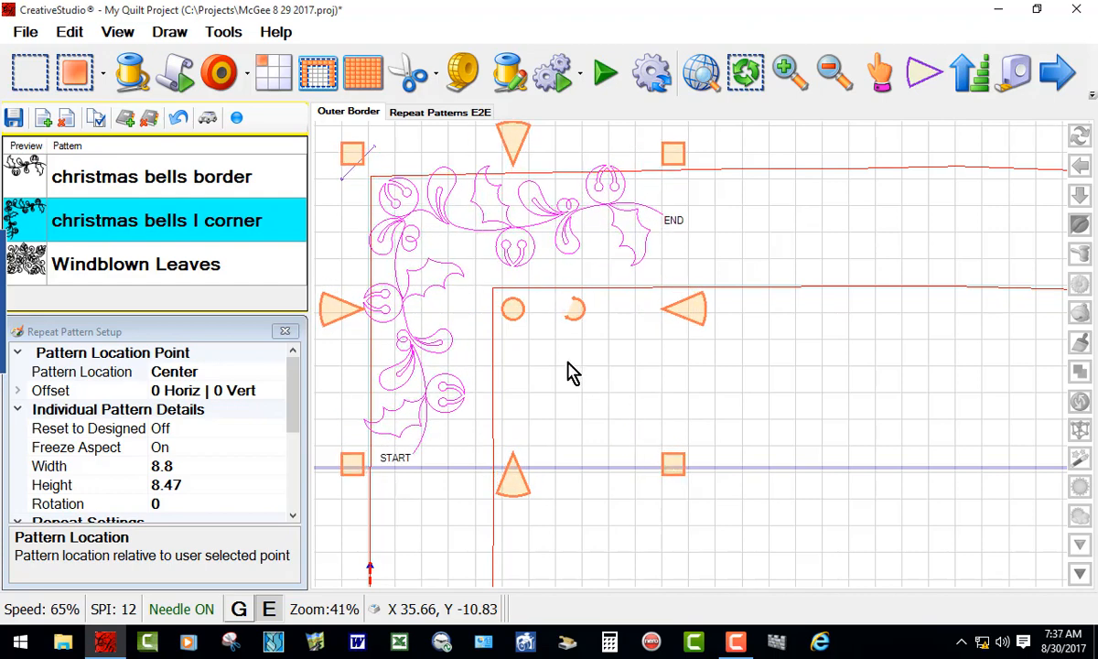
pyautogui.moveTo(512, 309); pyautogui.dragTo(526, 322)
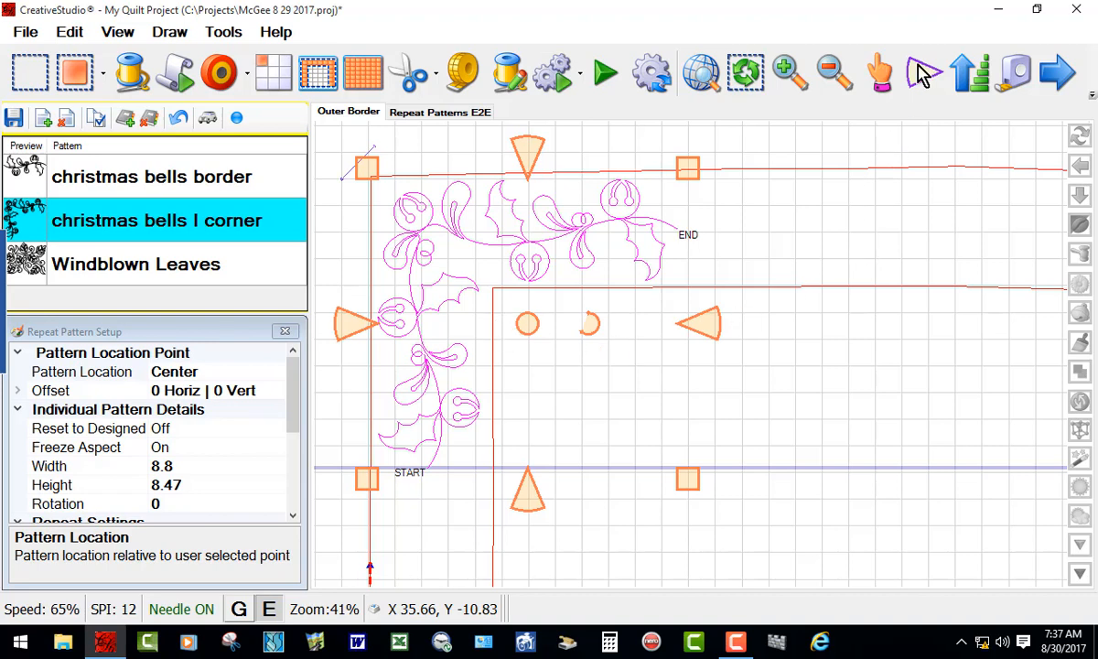
pyautogui.click(924, 76)
pyautogui.click(924, 76)
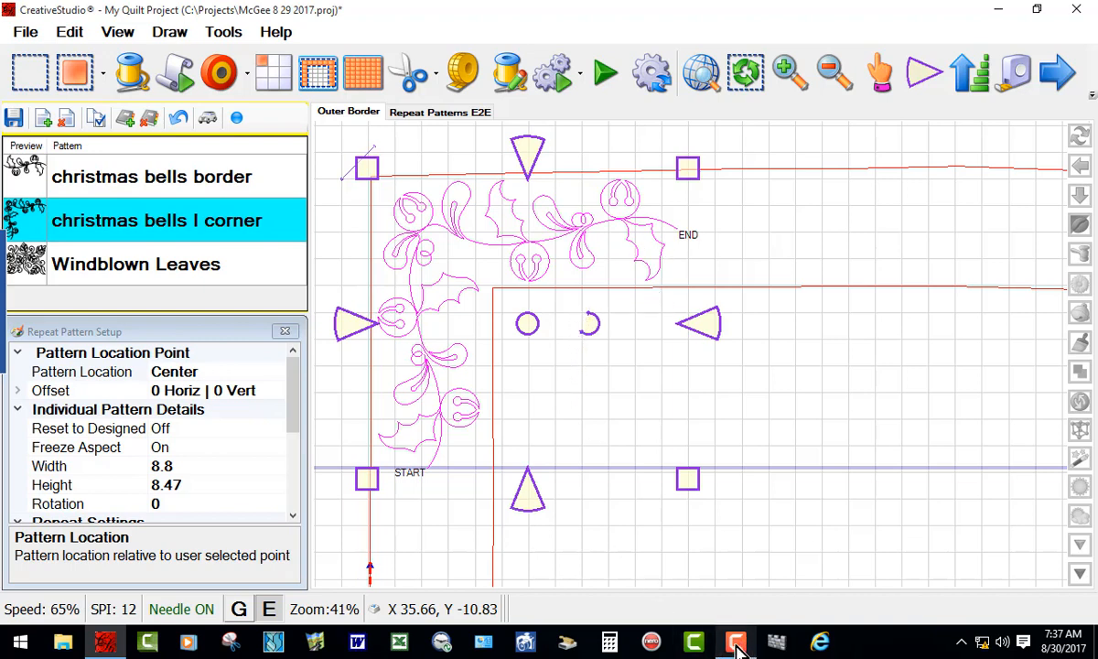
# - Create a circular array of the corner pattern with 3 copies at 90 degrees, centred below the border's middle
pyautogui.moveTo(738, 645)
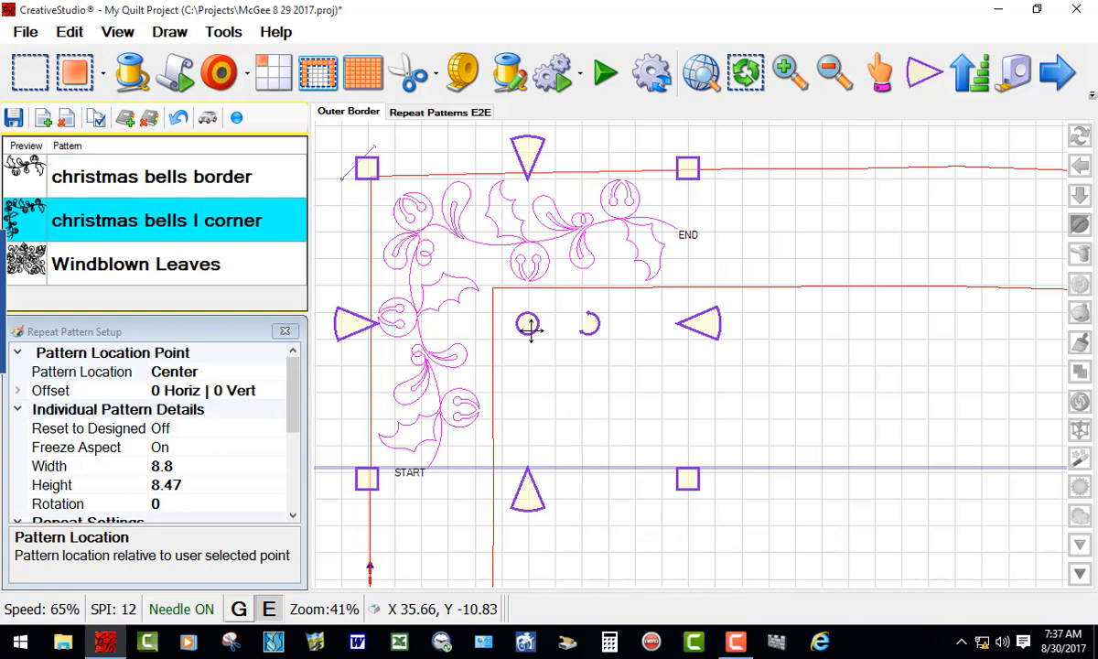
pyautogui.scroll(-5, 480, 331)
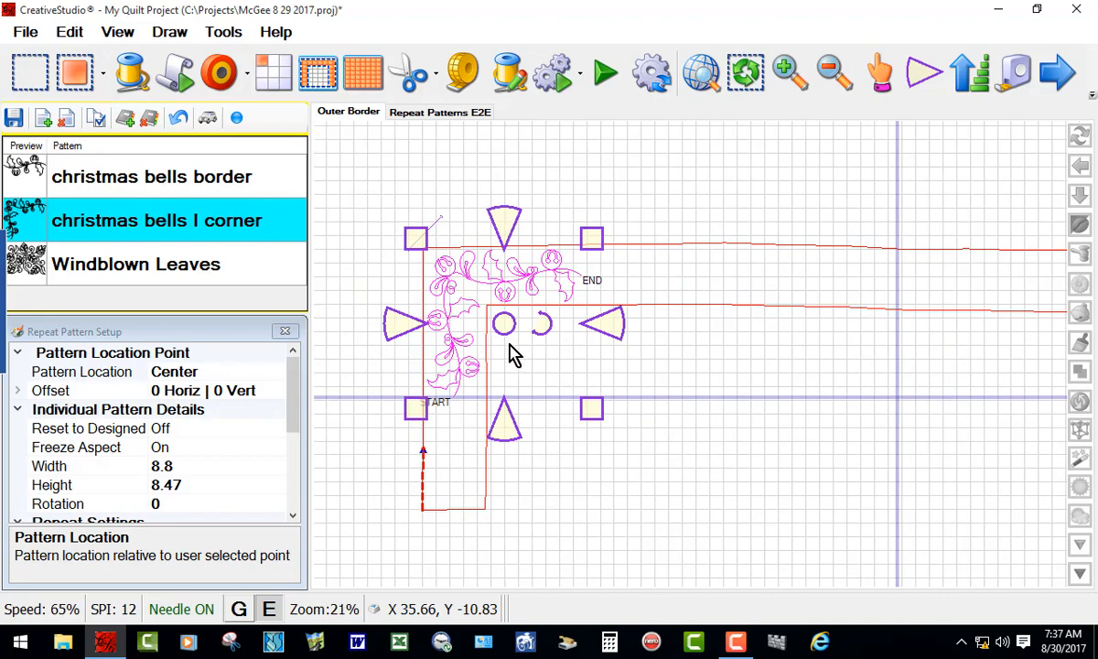
pyautogui.scroll(-1, 448, 336)
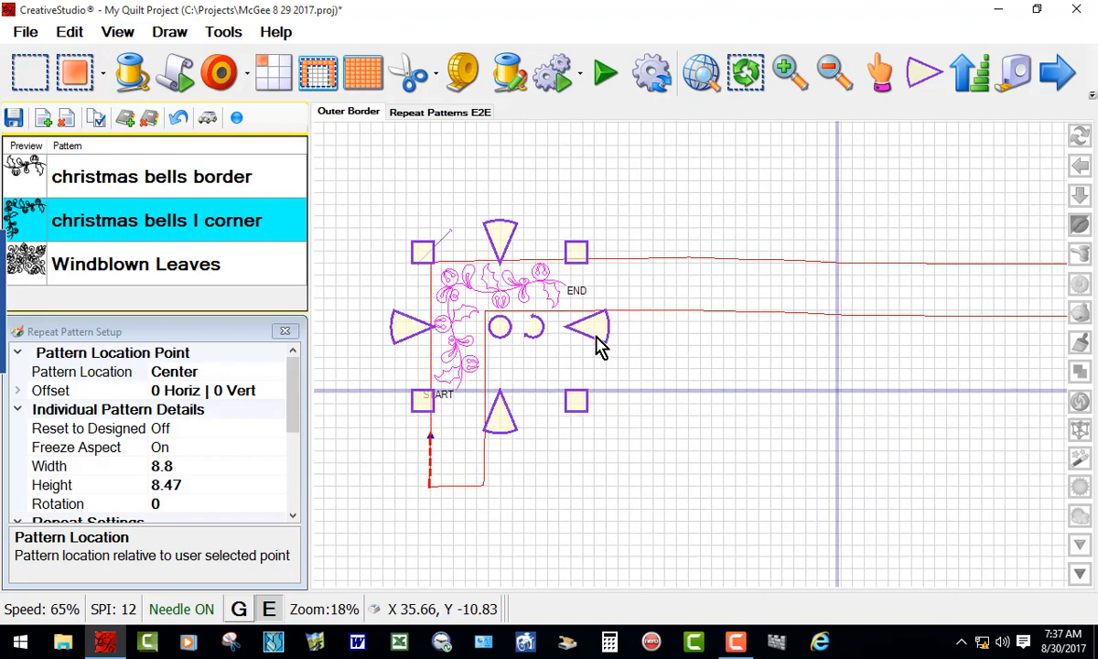
pyautogui.scroll(2, 585, 343)
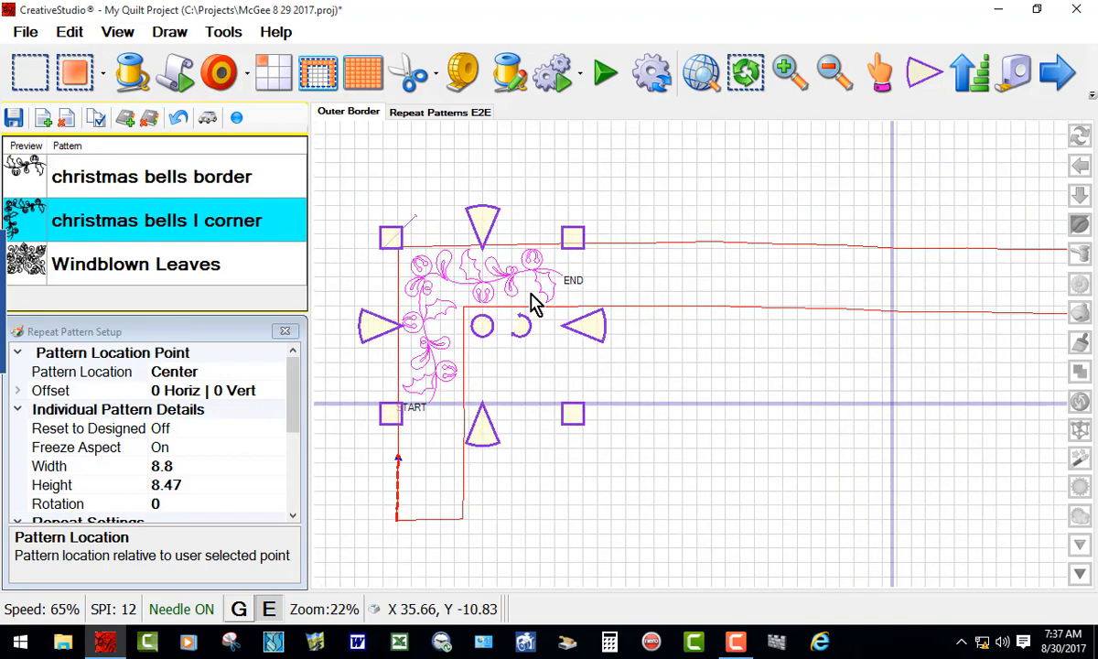
pyautogui.rightClick(485, 316)
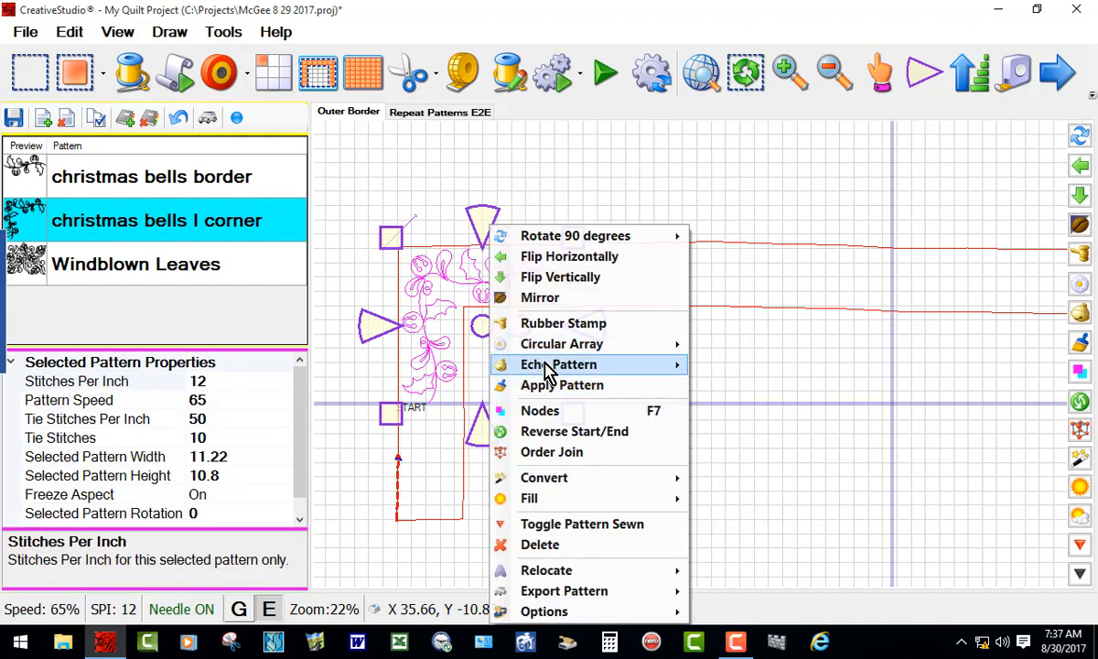
pyautogui.moveTo(547, 349)
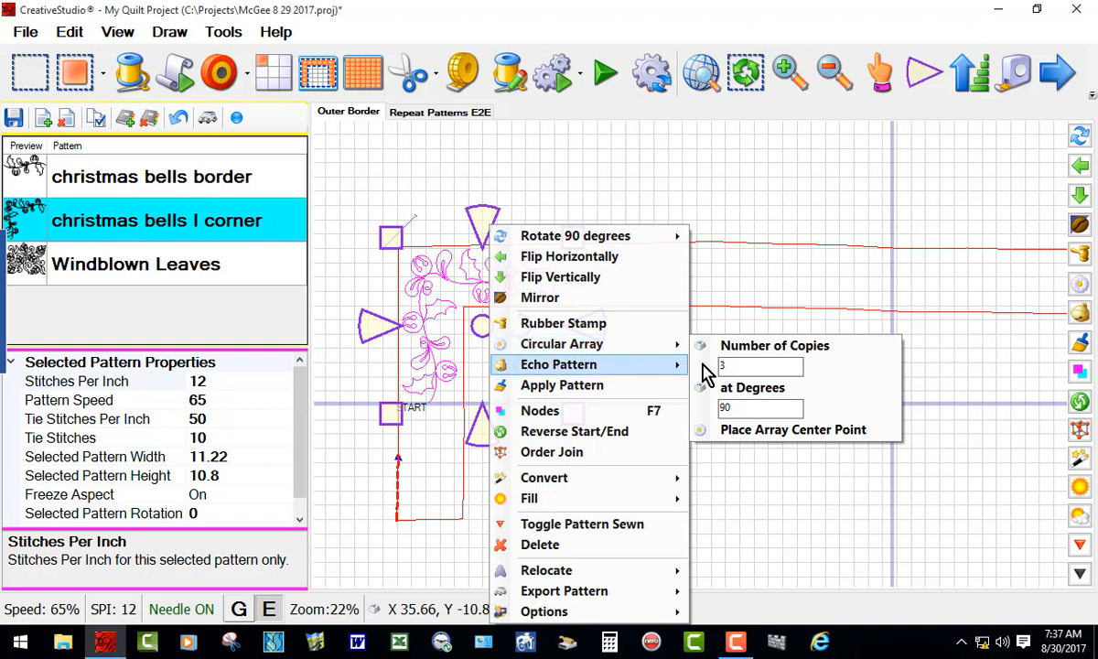
pyautogui.moveTo(682, 364)
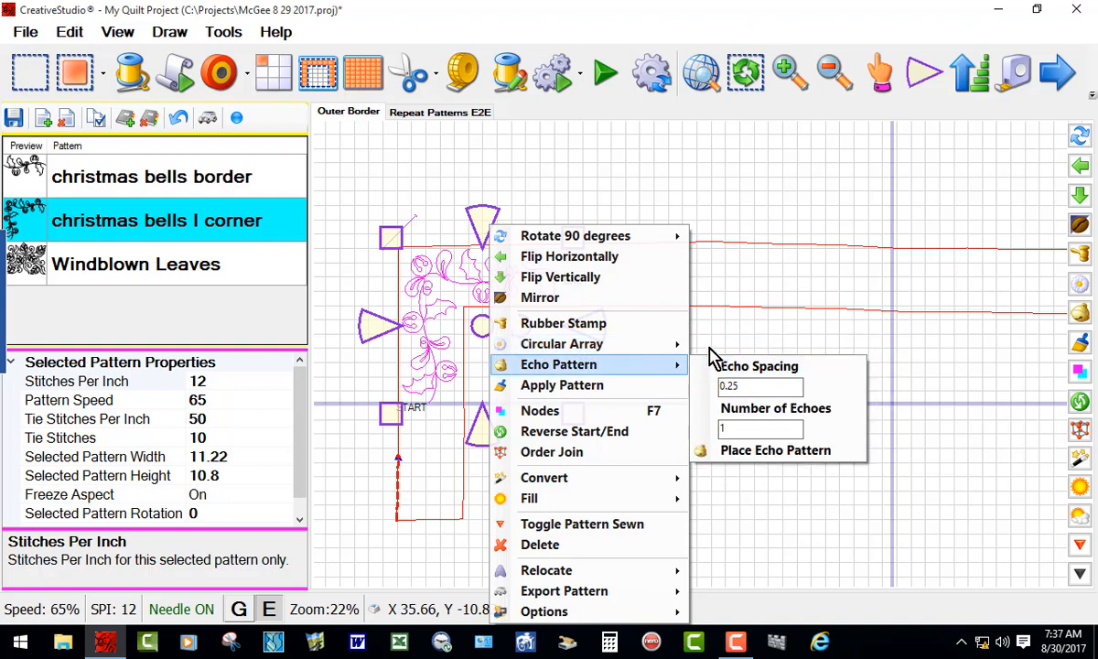
pyautogui.moveTo(657, 348)
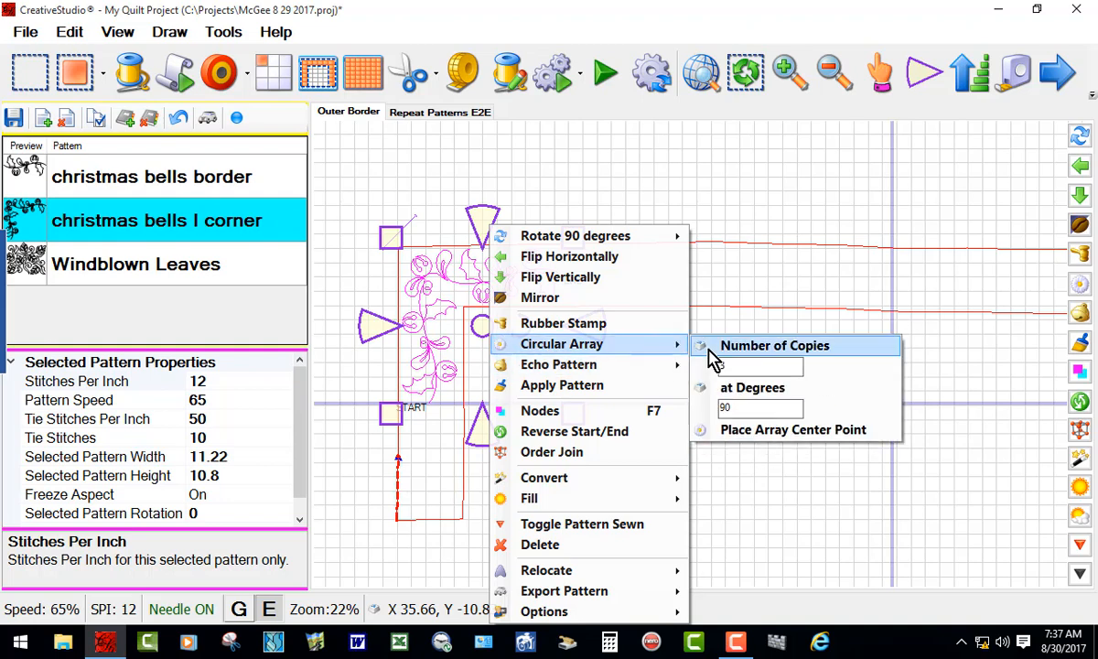
pyautogui.click(784, 434)
pyautogui.scroll(-4, 439, 316)
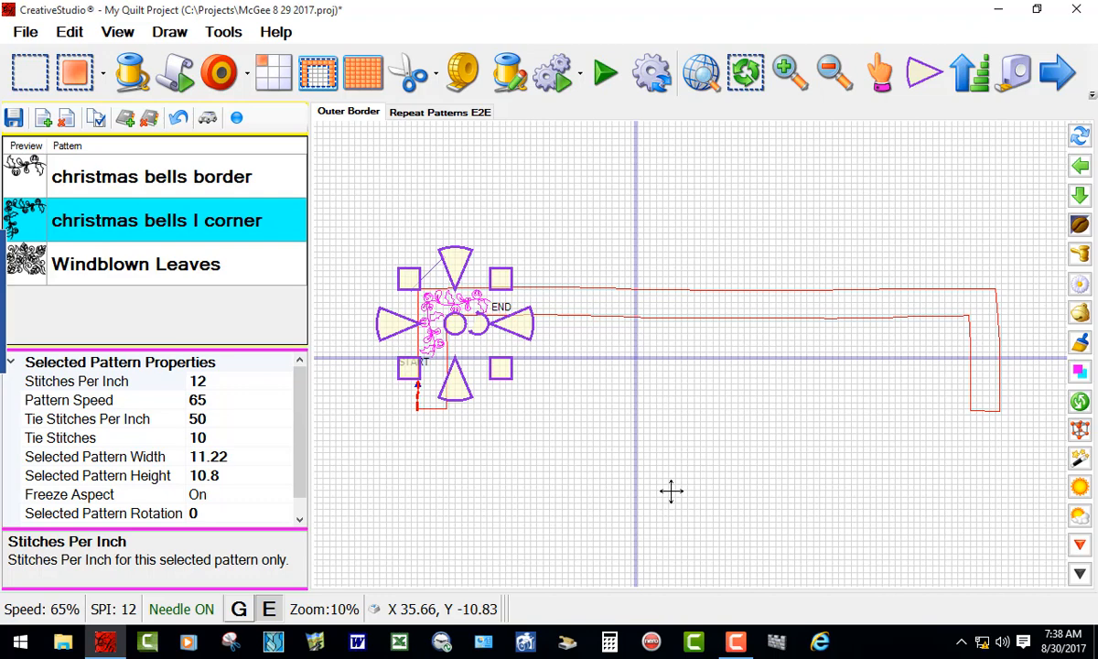
pyautogui.click(671, 491)
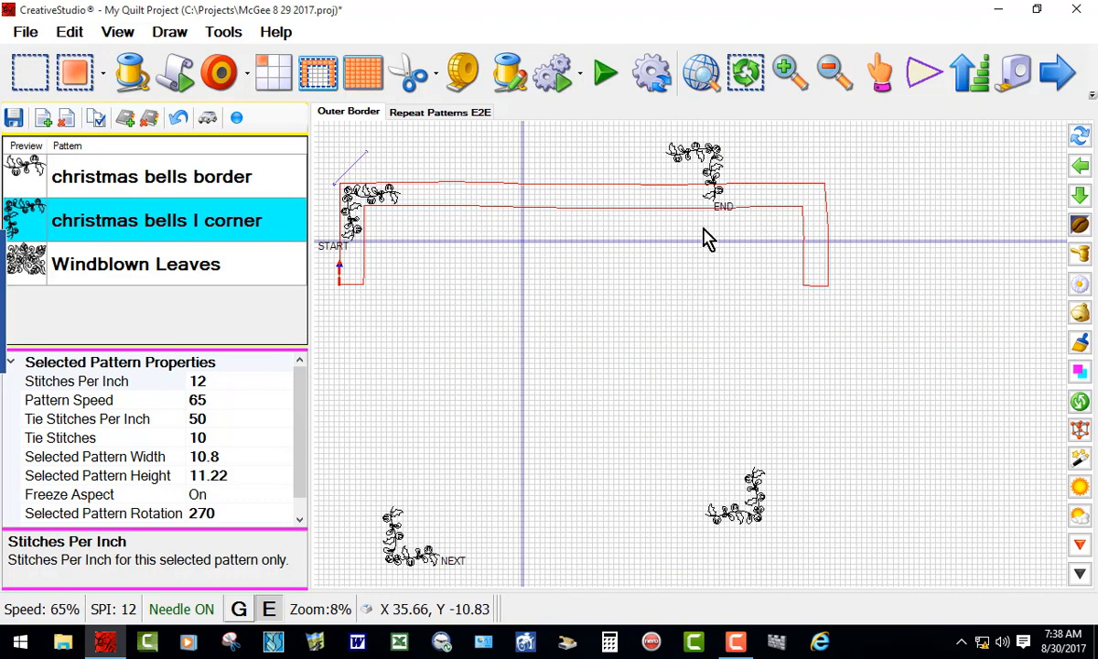
# - Move the upper-right copy of the corner pattern onto the border's upper-right corner
pyautogui.click(712, 178)
pyautogui.scroll(3, 711, 180)
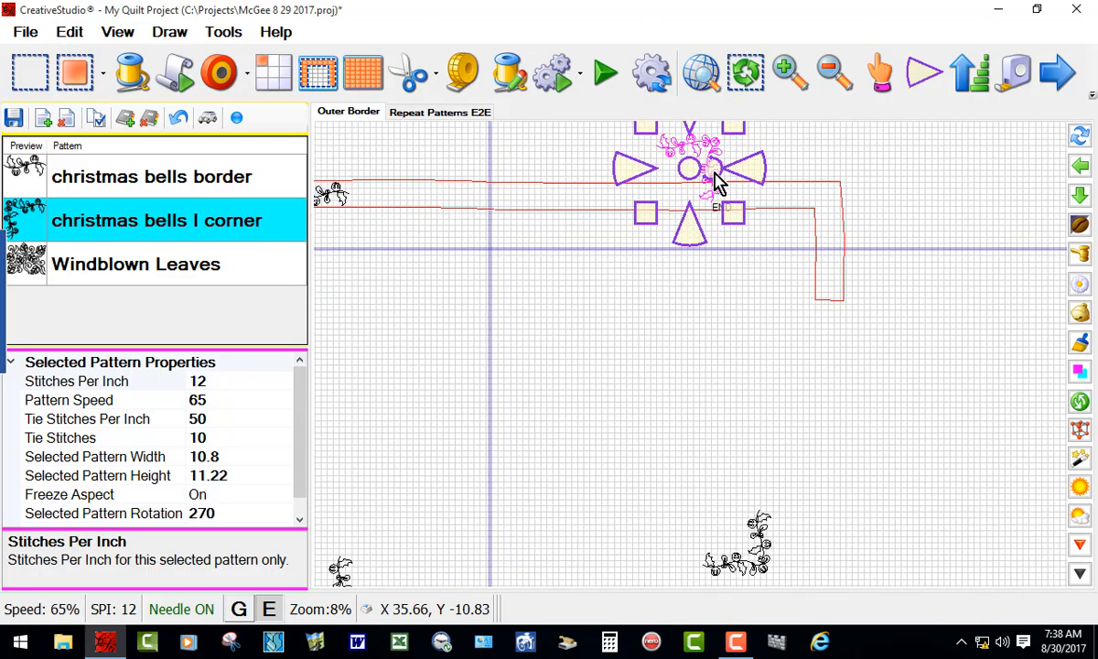
pyautogui.moveTo(684, 169); pyautogui.dragTo(848, 240)
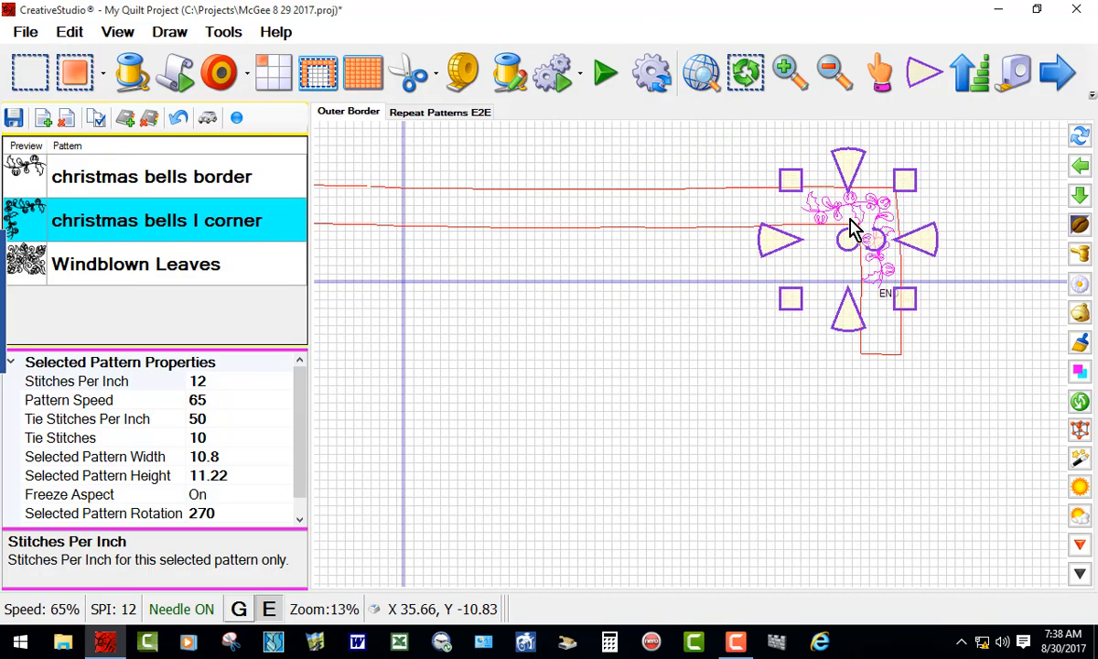
# - Nudge the upper-right corner pattern slightly upward to fit between the border lines, and deselect it
pyautogui.scroll(5, 850, 234)
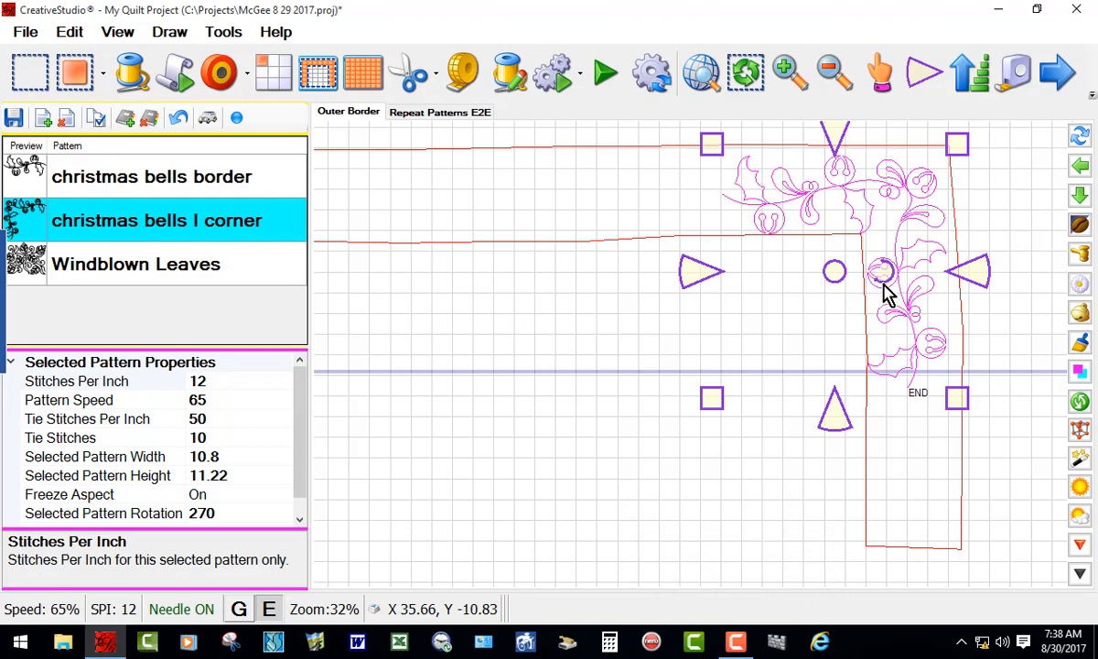
pyautogui.scroll(3, 880, 274)
pyautogui.scroll(-2, 880, 275)
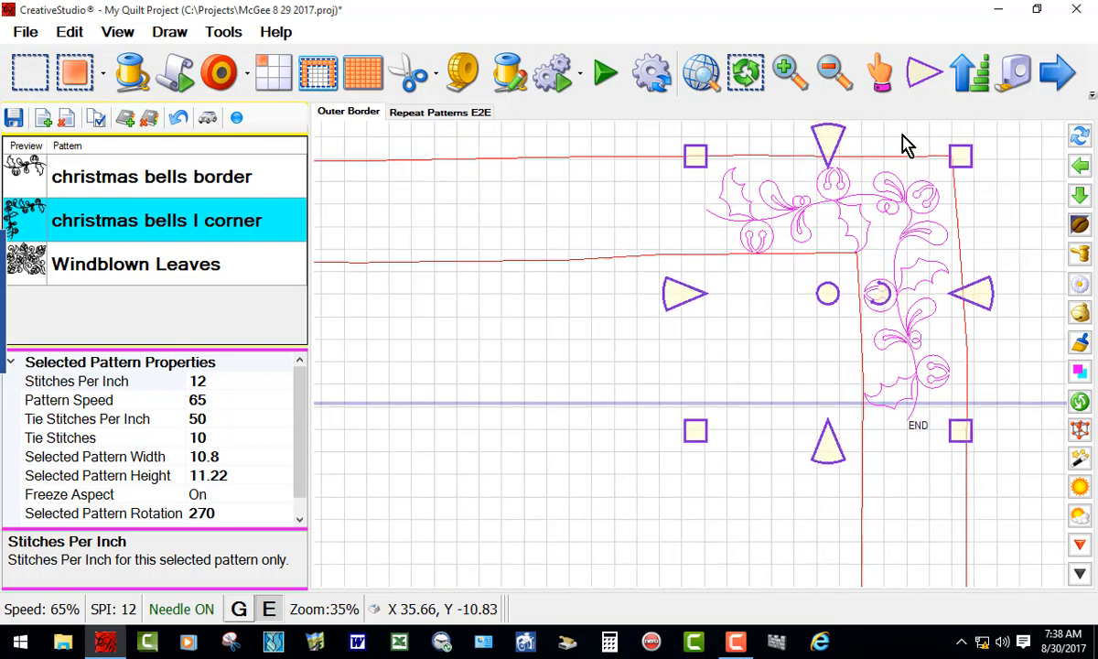
pyautogui.scroll(2, 902, 148)
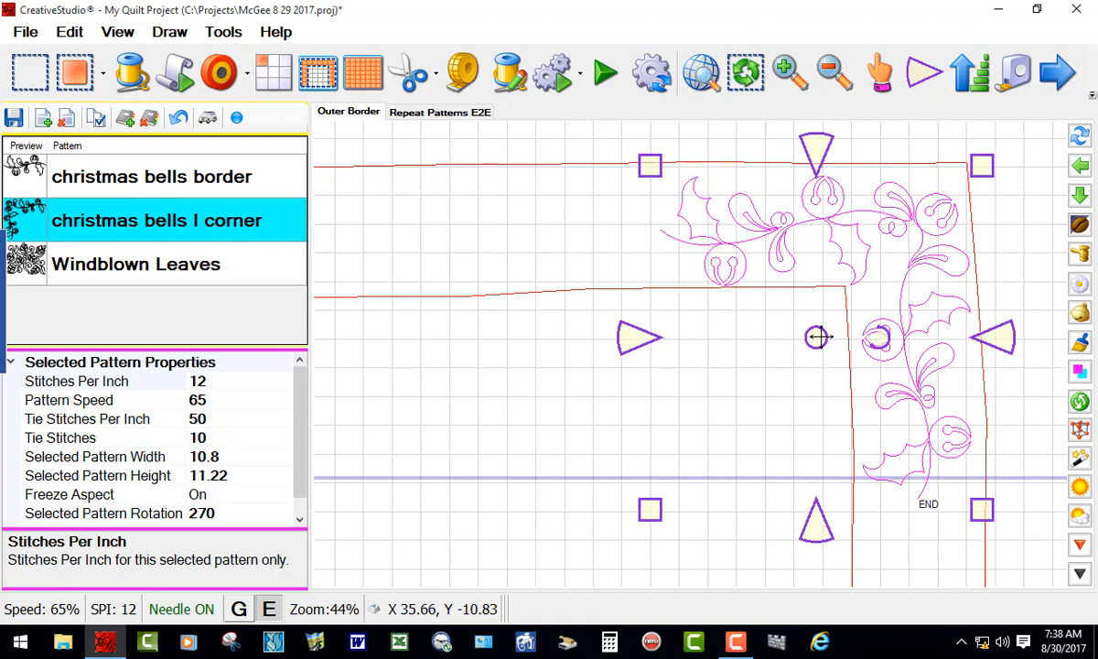
pyautogui.moveTo(808, 338); pyautogui.dragTo(817, 331)
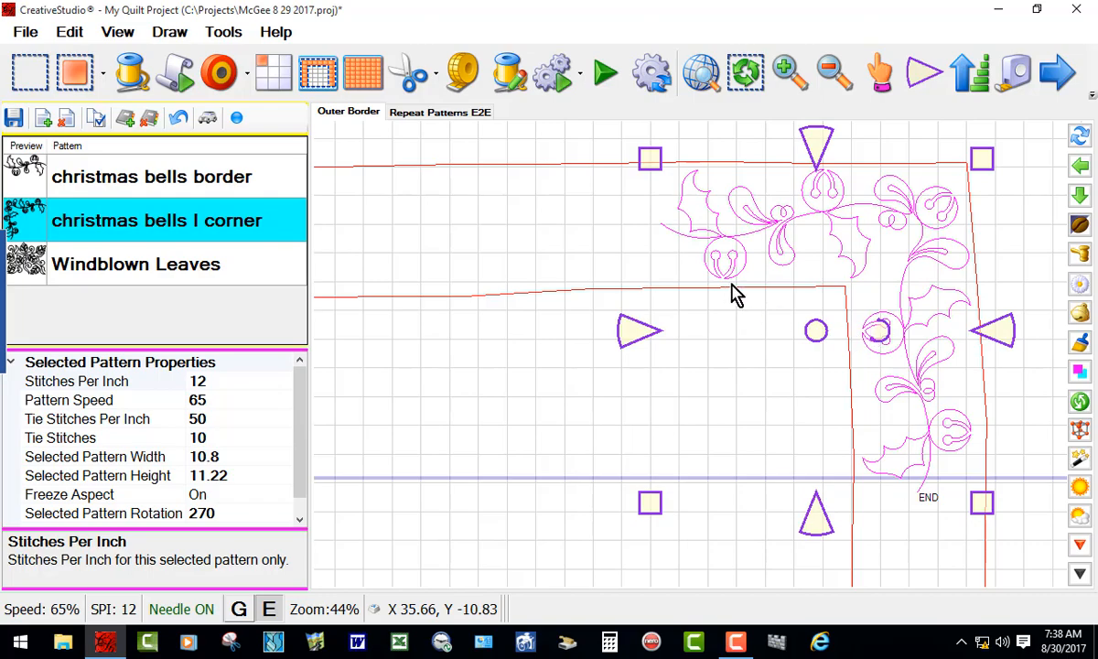
pyautogui.scroll(-3, 918, 294)
pyautogui.scroll(4, 320, 279)
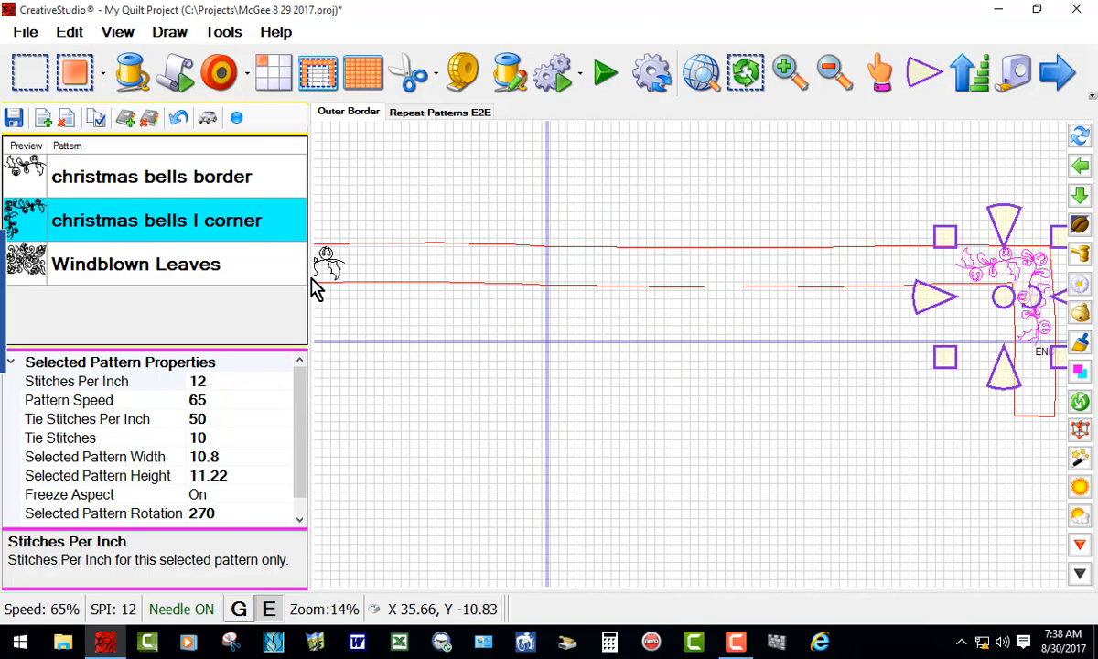
pyautogui.scroll(-4, 327, 279)
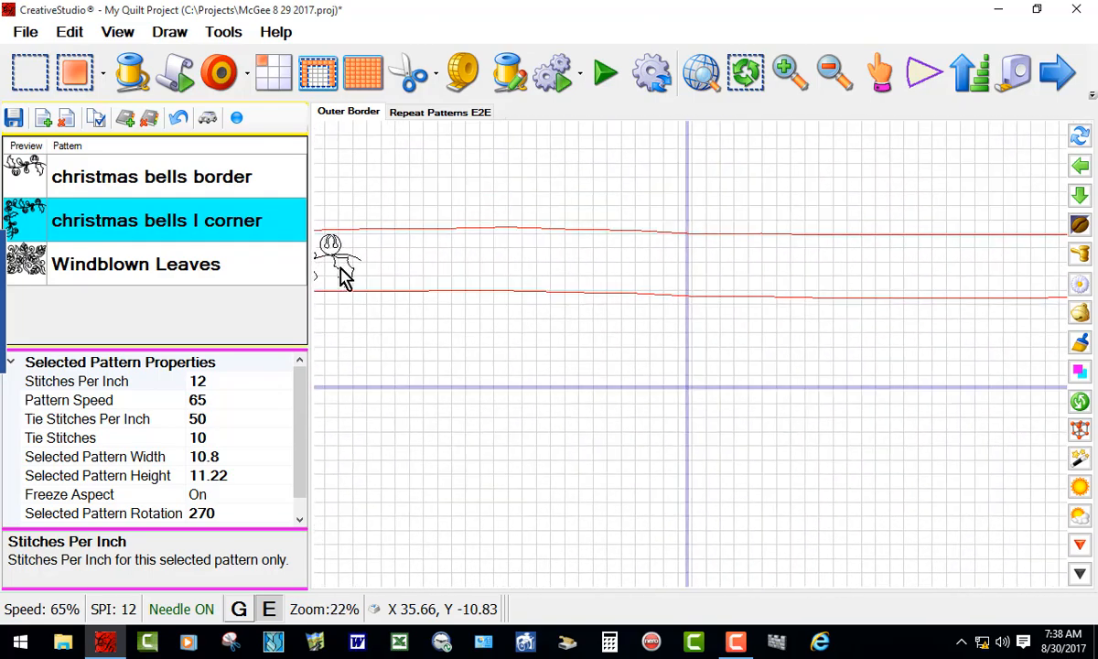
pyautogui.click(888, 340)
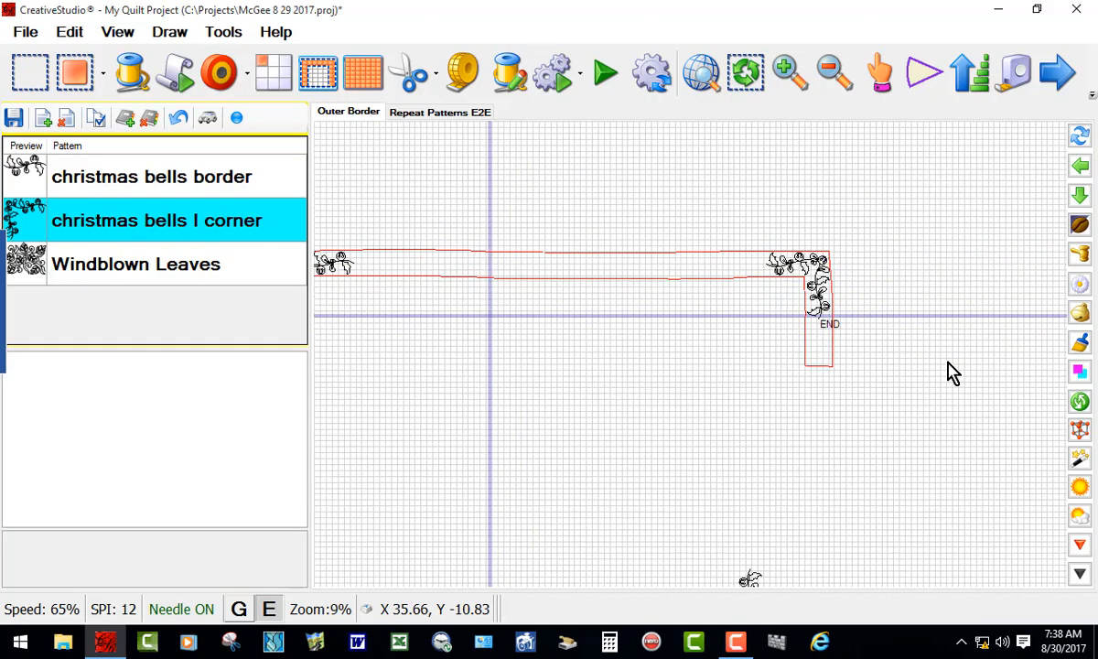
# - Select the two lower corner pattern copies together and move them farther down, well away from the border
pyautogui.scroll(-1, 869, 331)
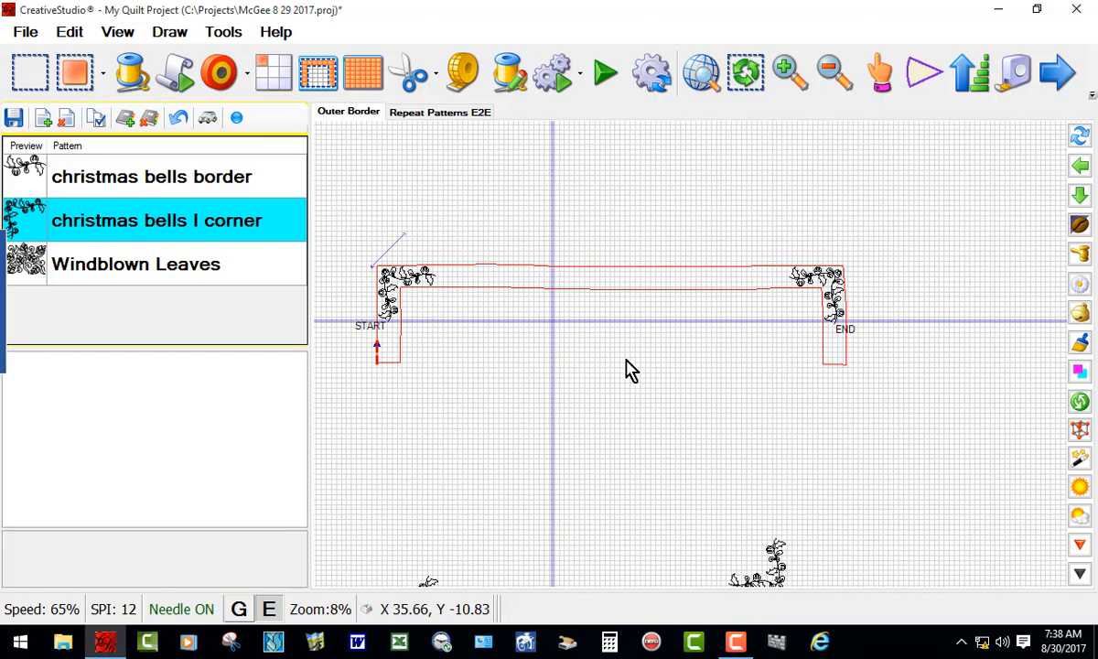
pyautogui.scroll(-2, 698, 387)
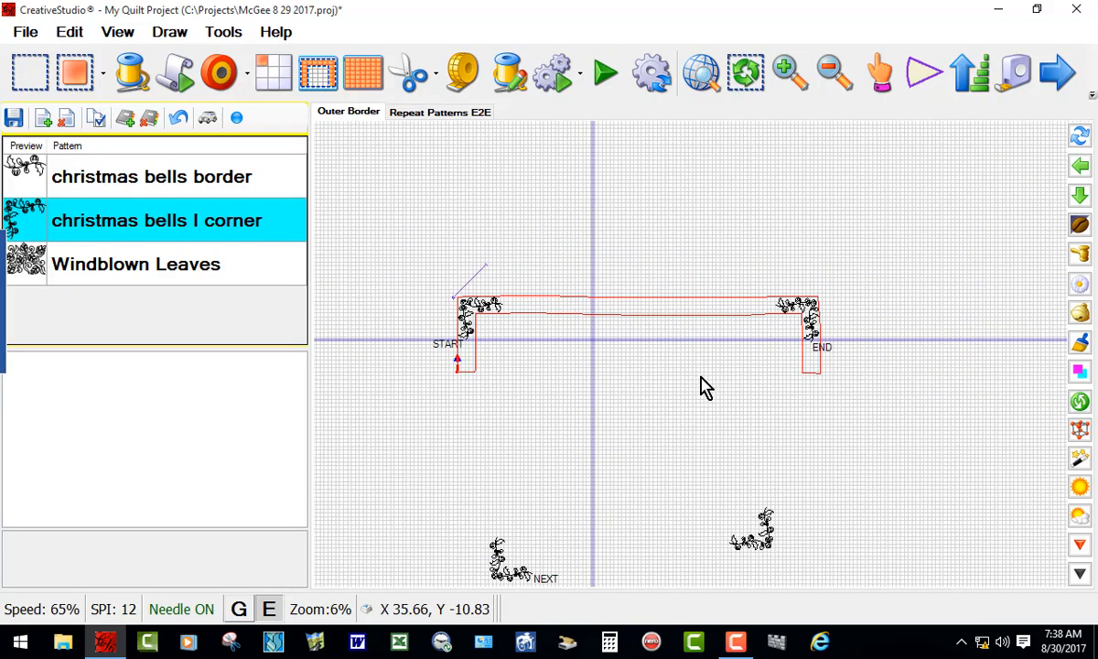
pyautogui.moveTo(479, 427); pyautogui.dragTo(824, 560)
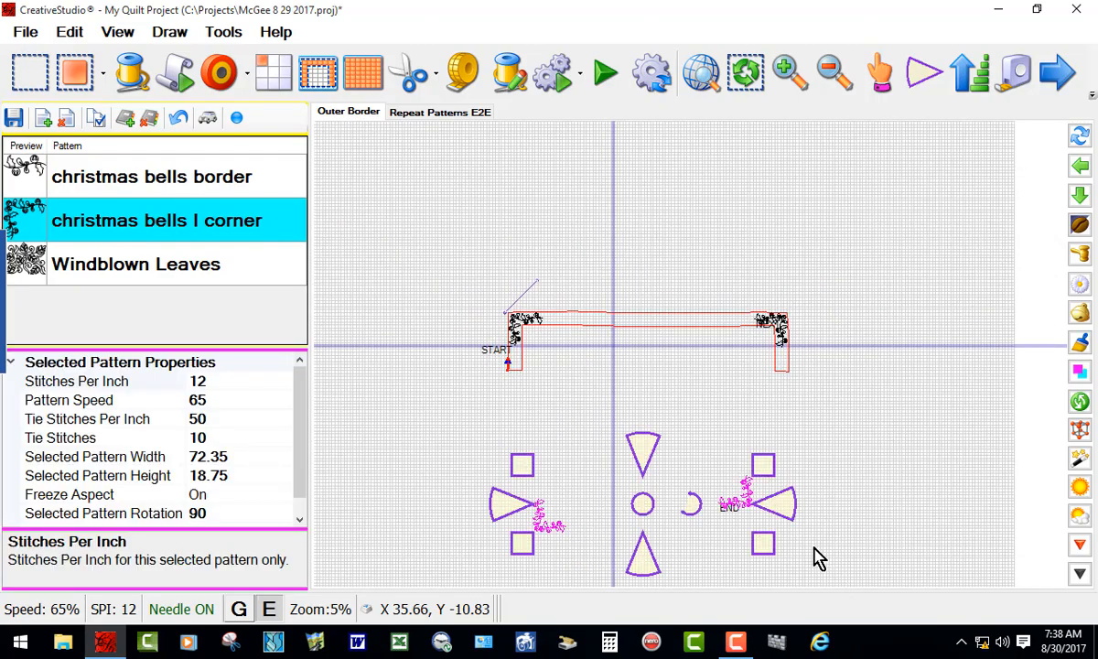
pyautogui.scroll(-3, 809, 398)
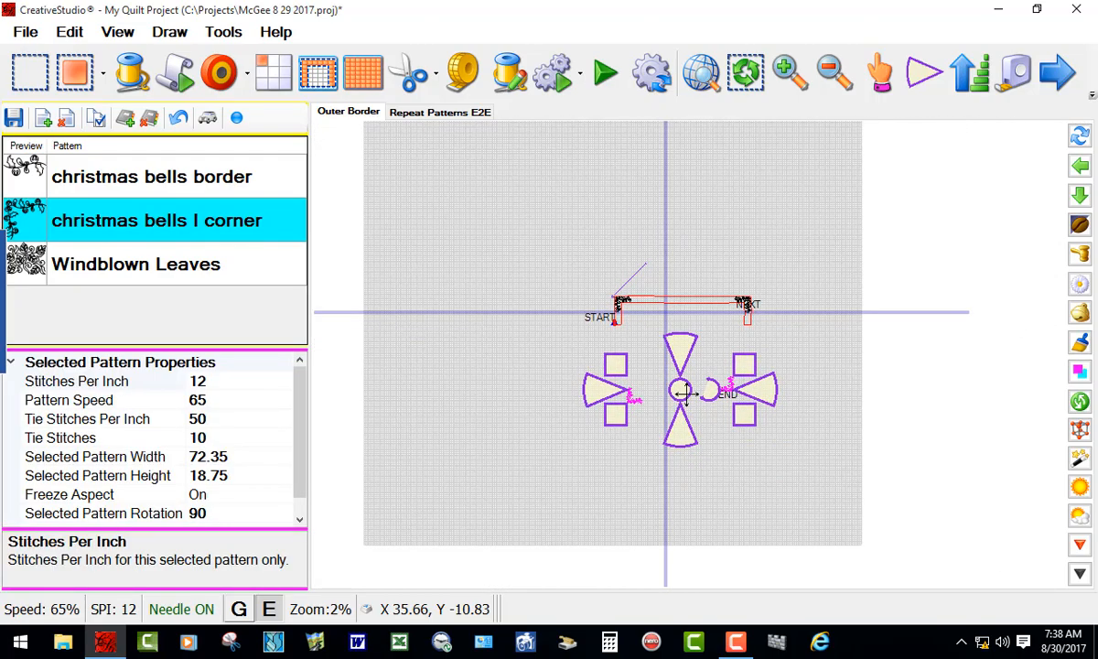
pyautogui.moveTo(682, 390); pyautogui.dragTo(670, 474)
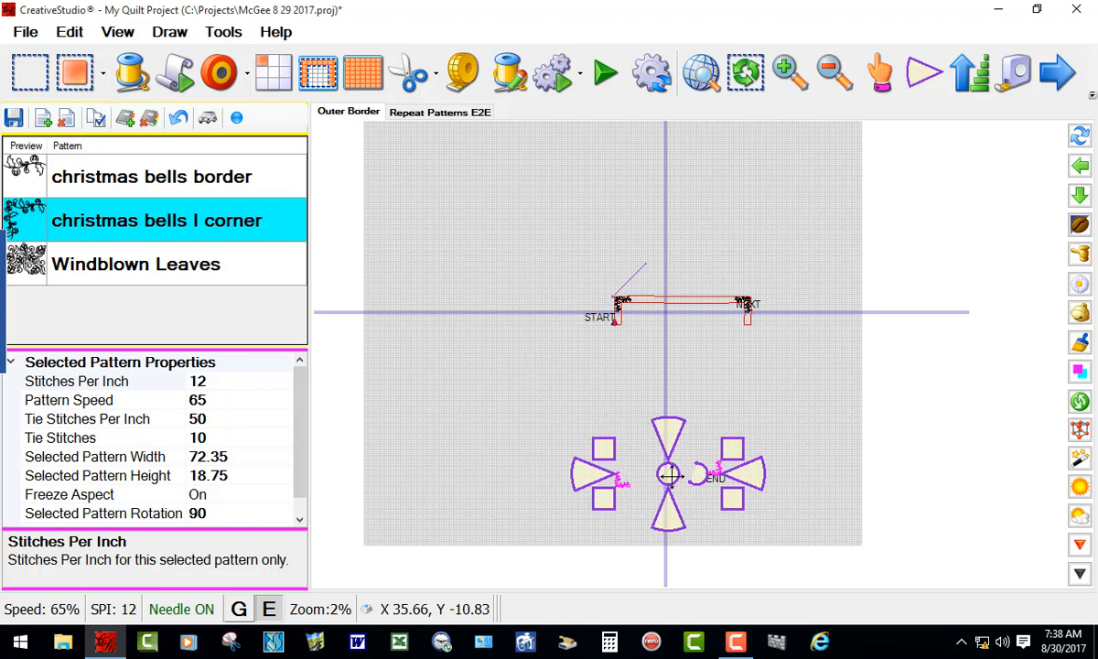
# - Toggle the two lower corner copies as a sewn group and deselect them
pyautogui.rightClick(668, 479)
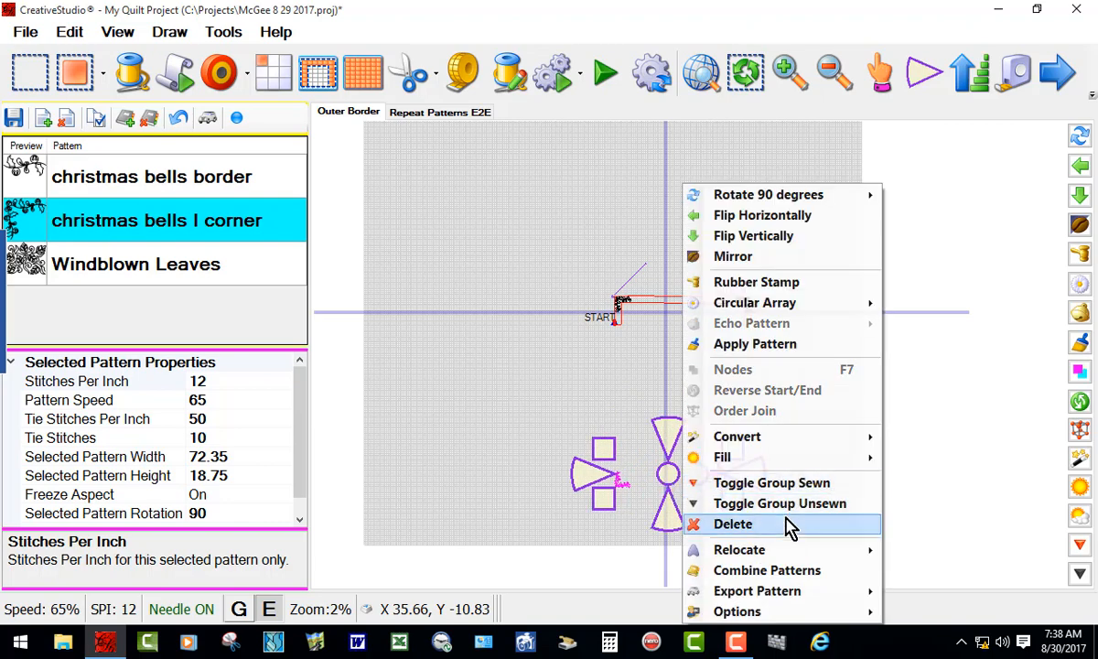
pyautogui.click(782, 485)
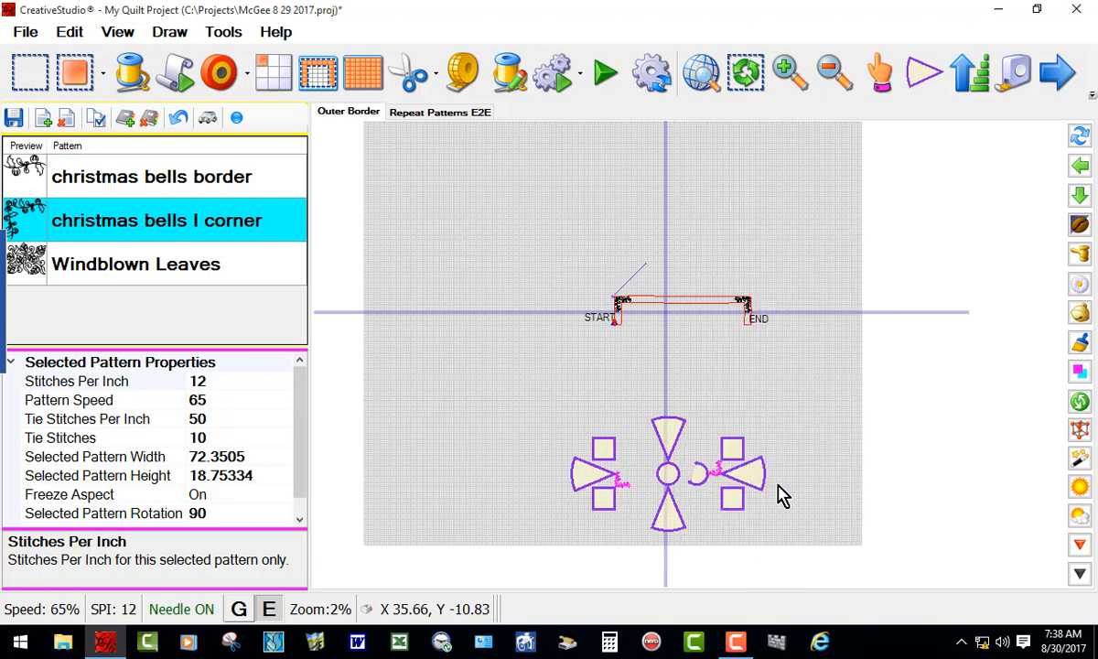
pyautogui.click(505, 416)
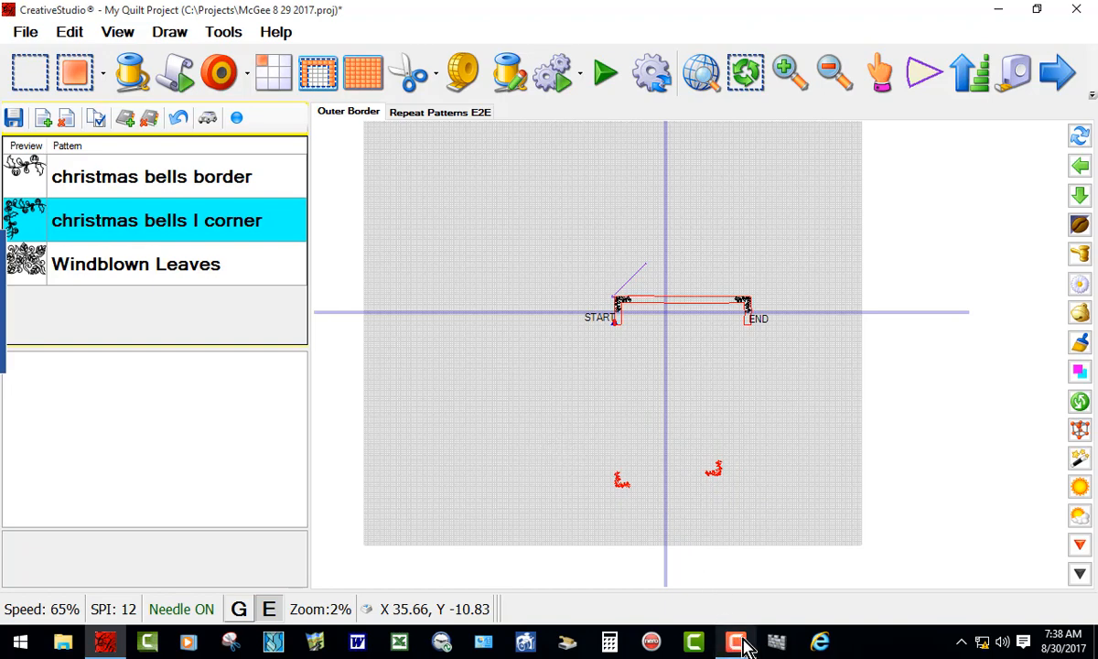
pyautogui.moveTo(743, 647)
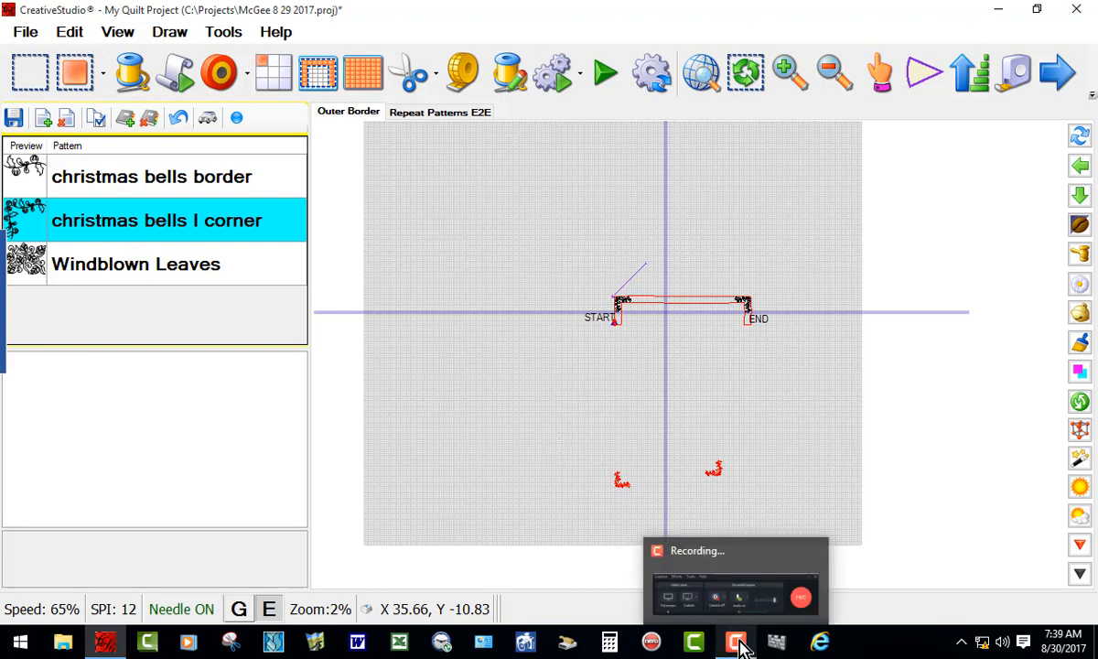
pyautogui.click(740, 644)
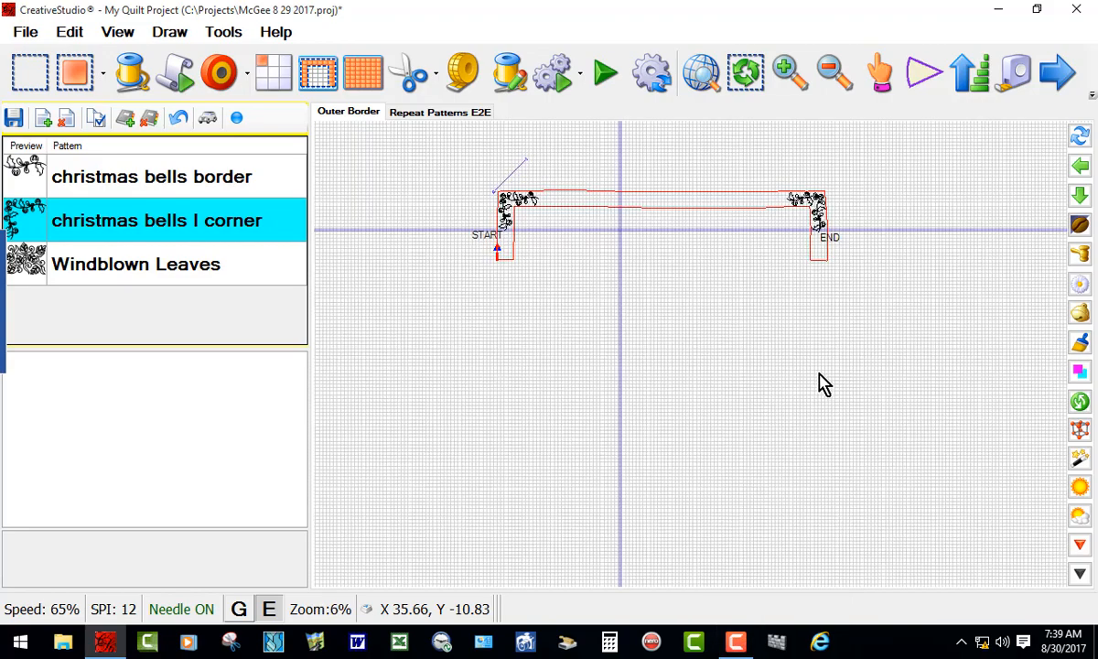
# - Select the christmas bells border pattern as the active pattern
pyautogui.scroll(1, 793, 292)
pyautogui.scroll(1, 706, 185)
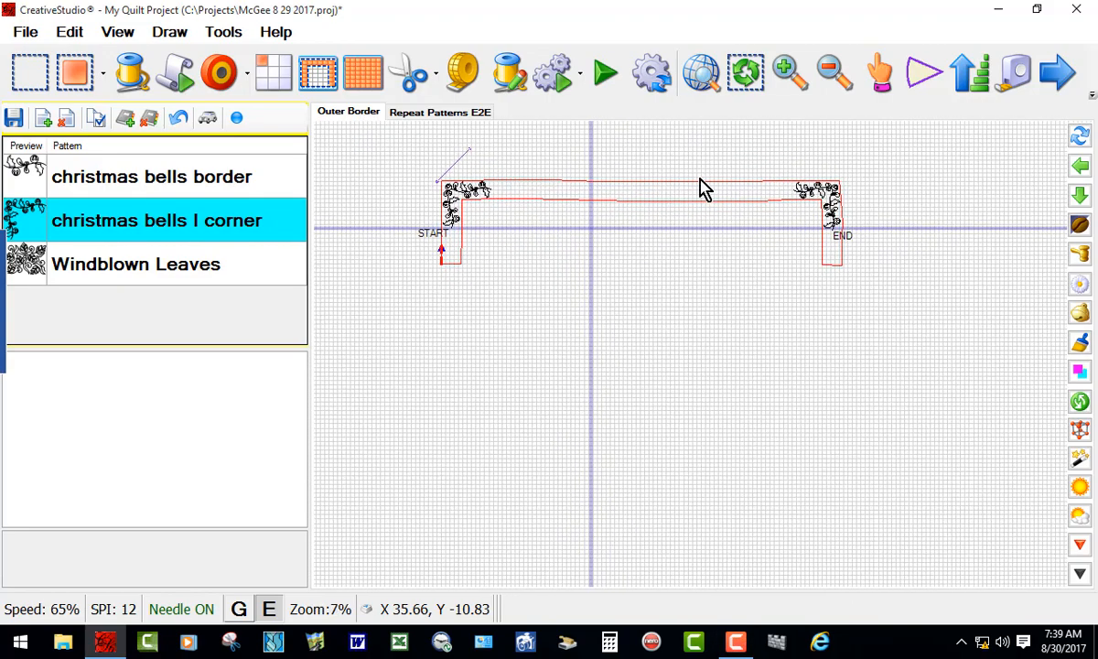
pyautogui.scroll(1, 682, 201)
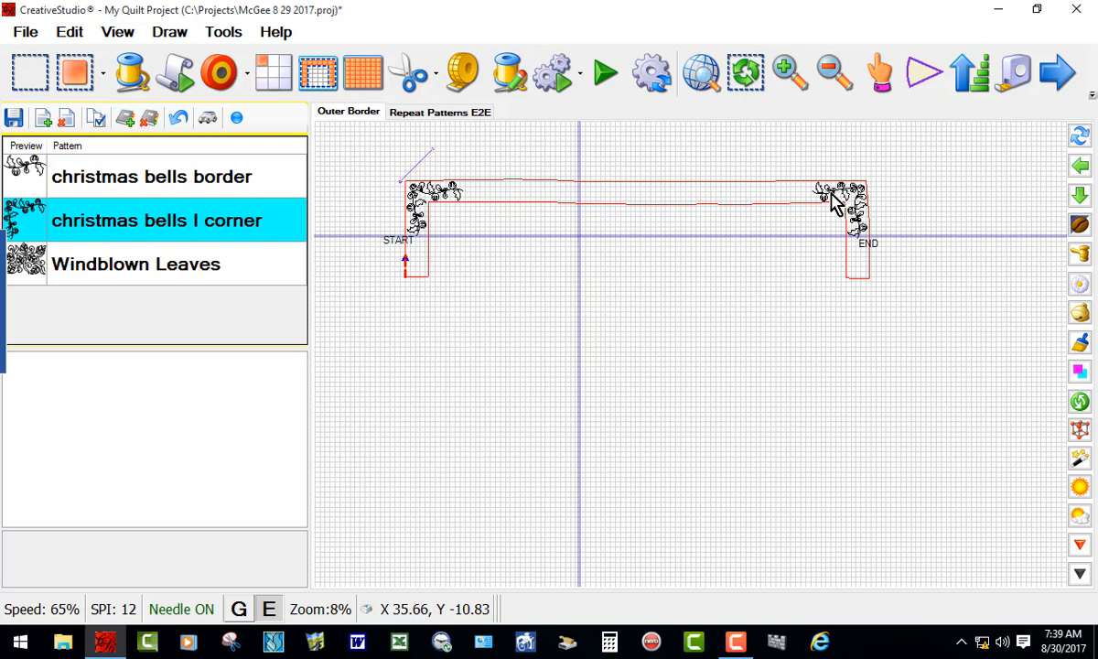
pyautogui.click(107, 185)
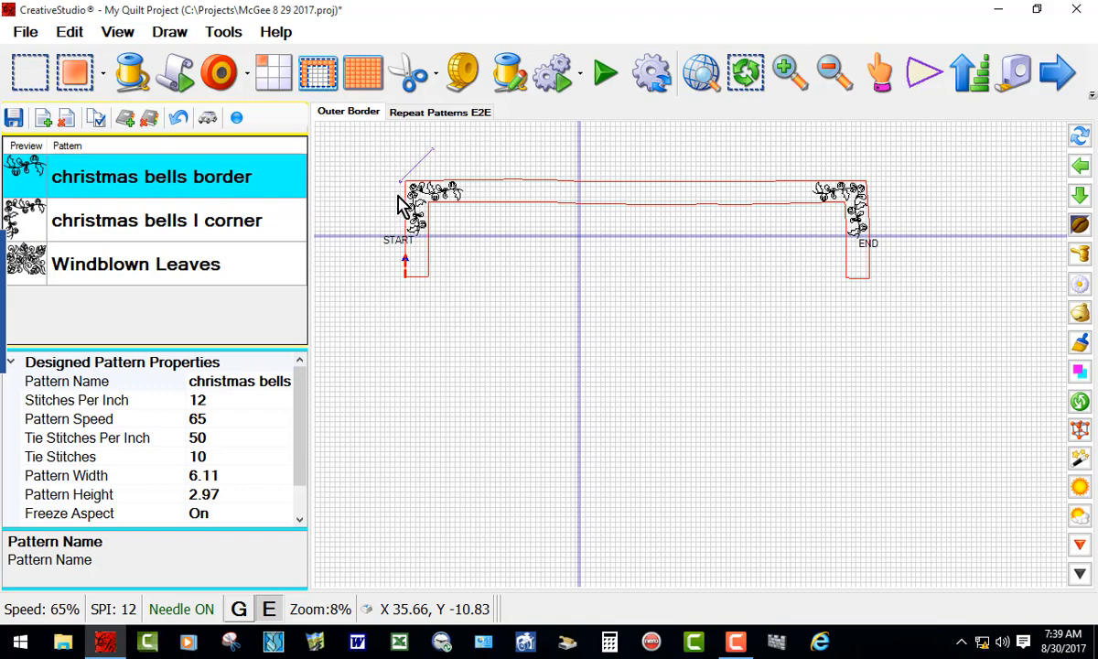
# - Measure the gap along the upper border between the inner ends of the two corner patterns
pyautogui.scroll(3, 489, 200)
pyautogui.scroll(1, 467, 202)
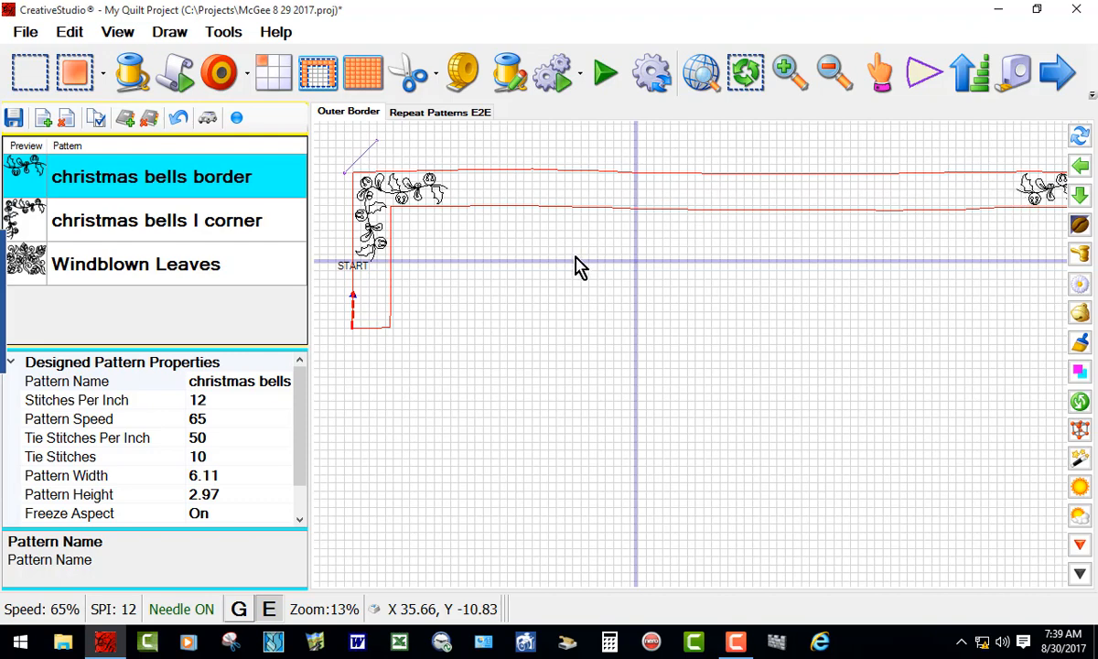
pyautogui.hotkey('ctrl', 'm')
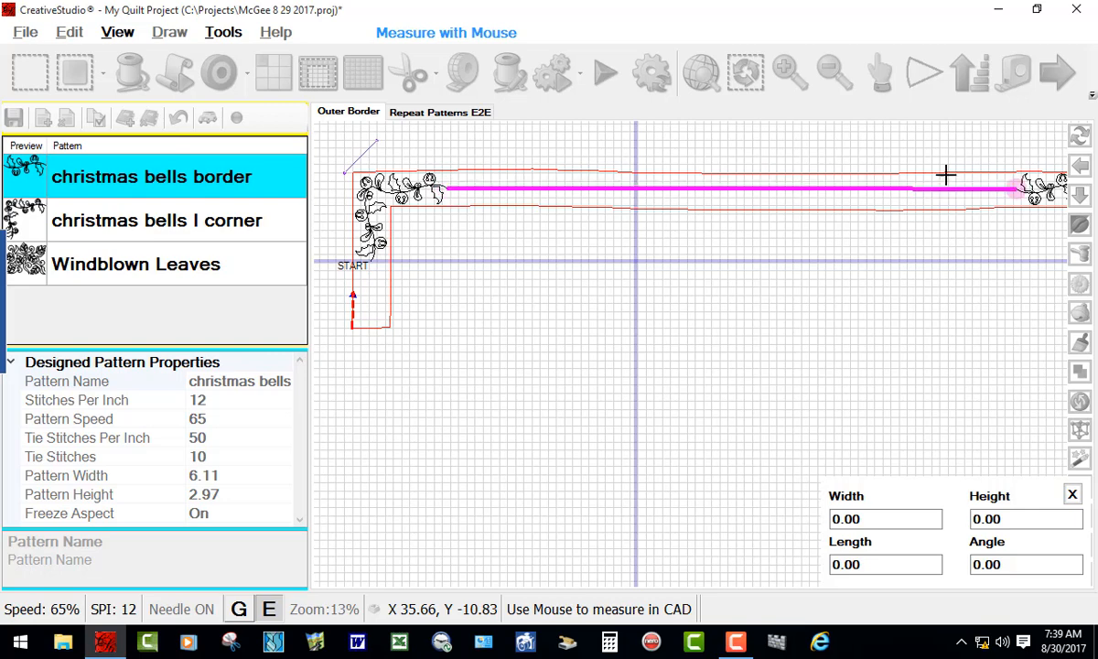
pyautogui.click(1015, 190)
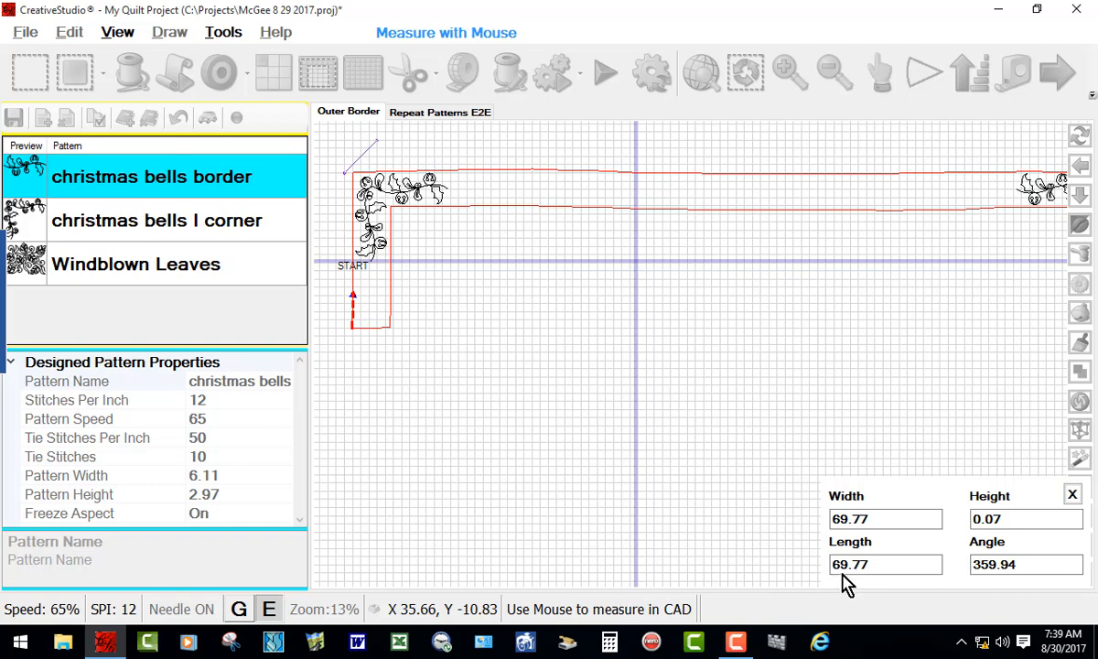
pyautogui.press('Escape')
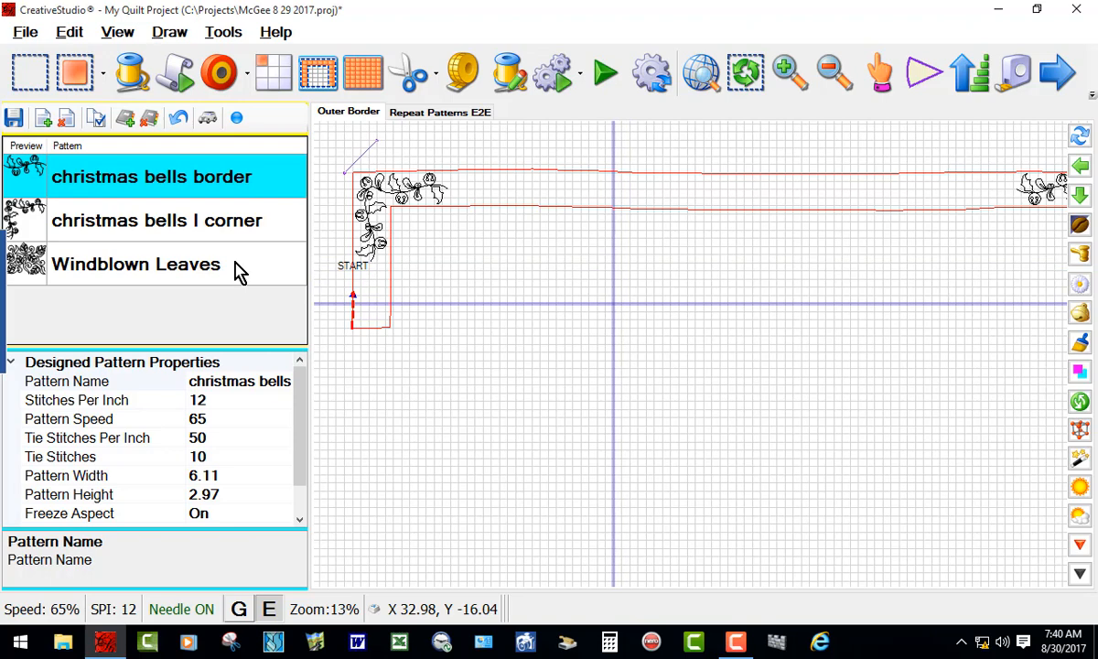
# - Place a repeat row of the christmas bells border pattern, transferring the measured width of 69.77 in as its total width
pyautogui.click(272, 79)
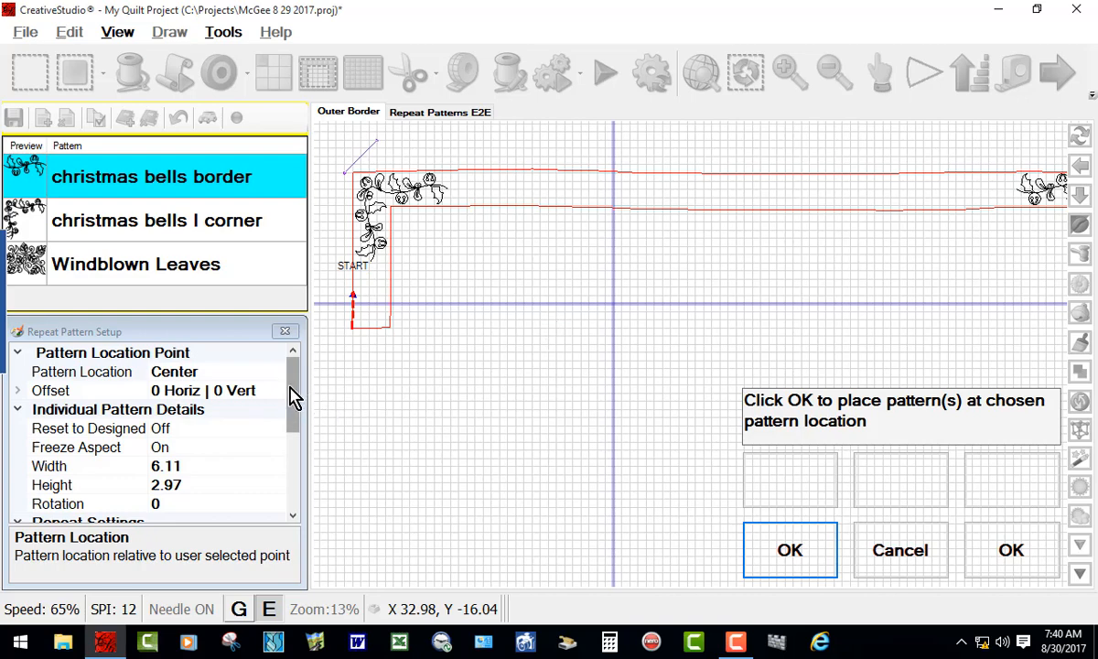
pyautogui.moveTo(293, 395); pyautogui.dragTo(286, 472)
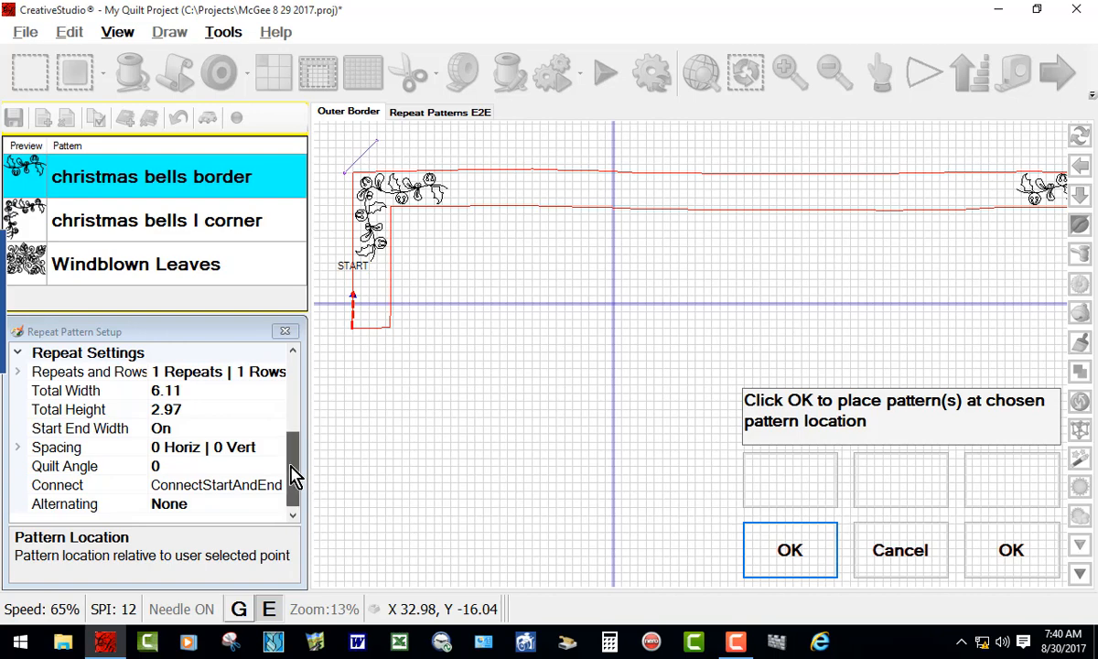
pyautogui.moveTo(292, 478)
pyautogui.mouseDown()
pyautogui.moveTo(290, 454)
pyautogui.moveTo(289, 470)
pyautogui.mouseUp()
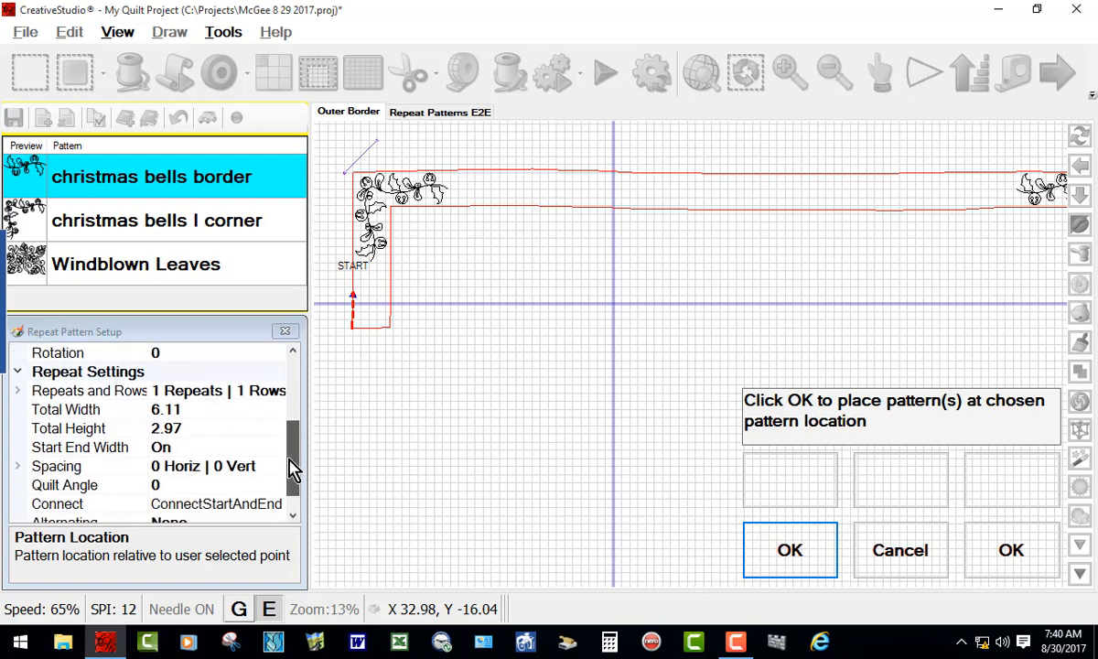
pyautogui.click(197, 418)
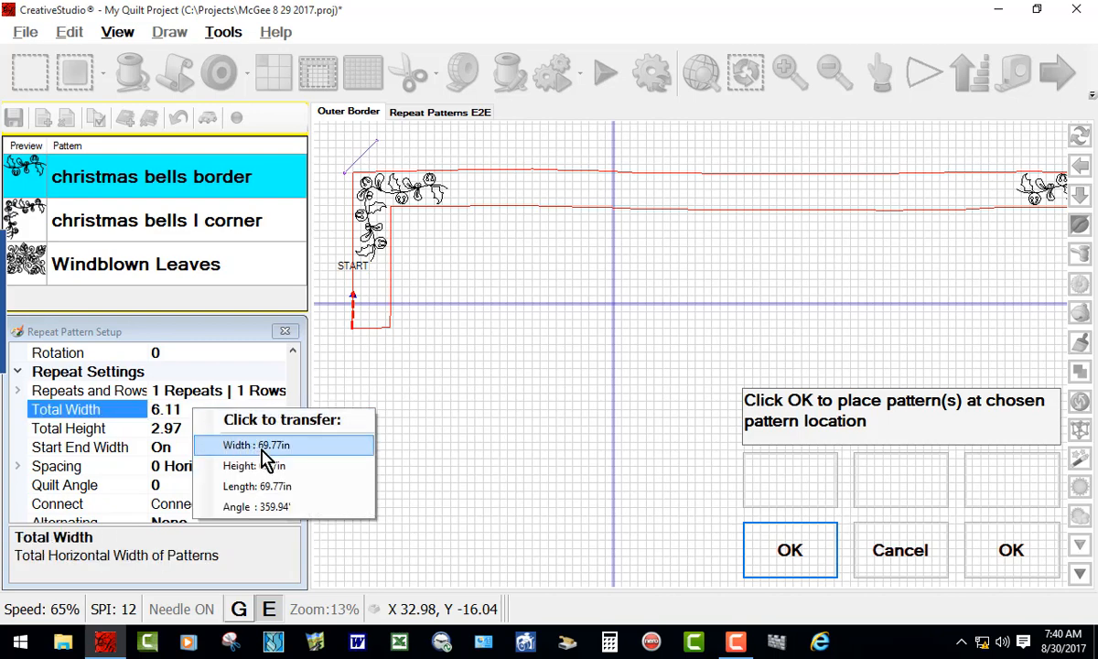
pyautogui.click(270, 448)
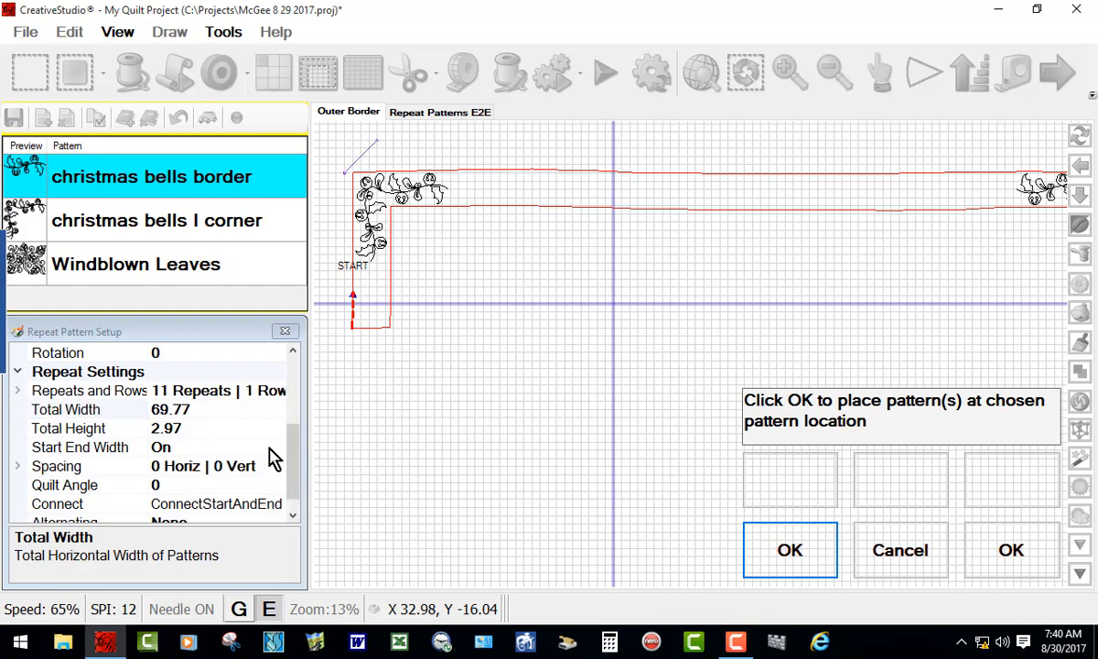
pyautogui.click(790, 553)
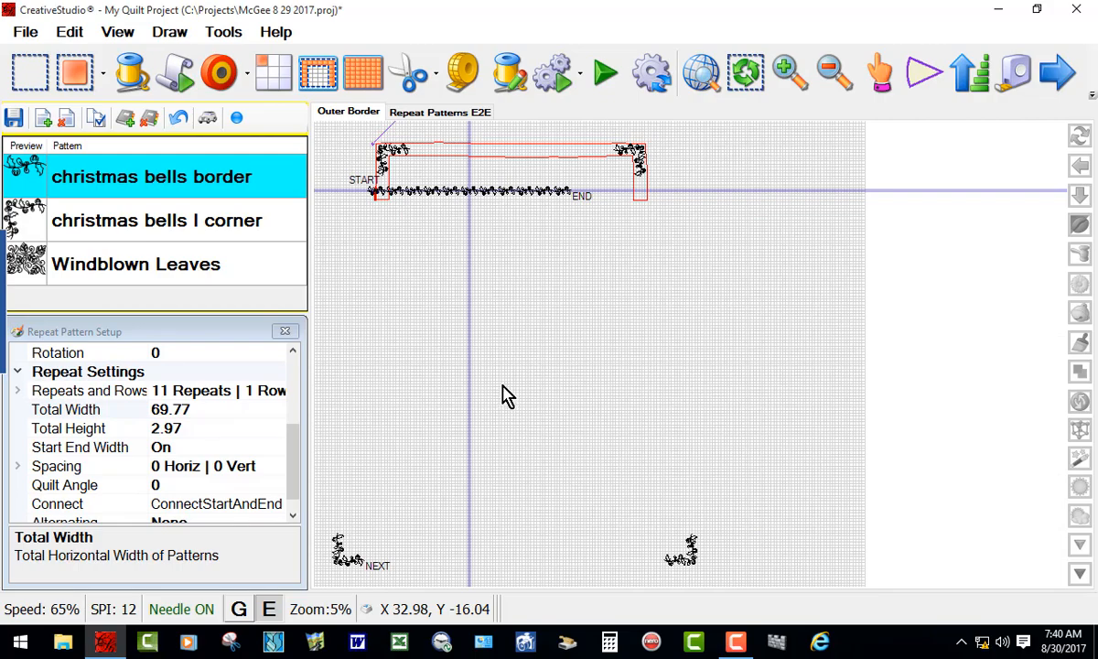
# - Select the whole repeated christmas bells row and move it between the border's two side legs, just below the upper border
pyautogui.scroll(-2, 507, 395)
pyautogui.scroll(2, 451, 314)
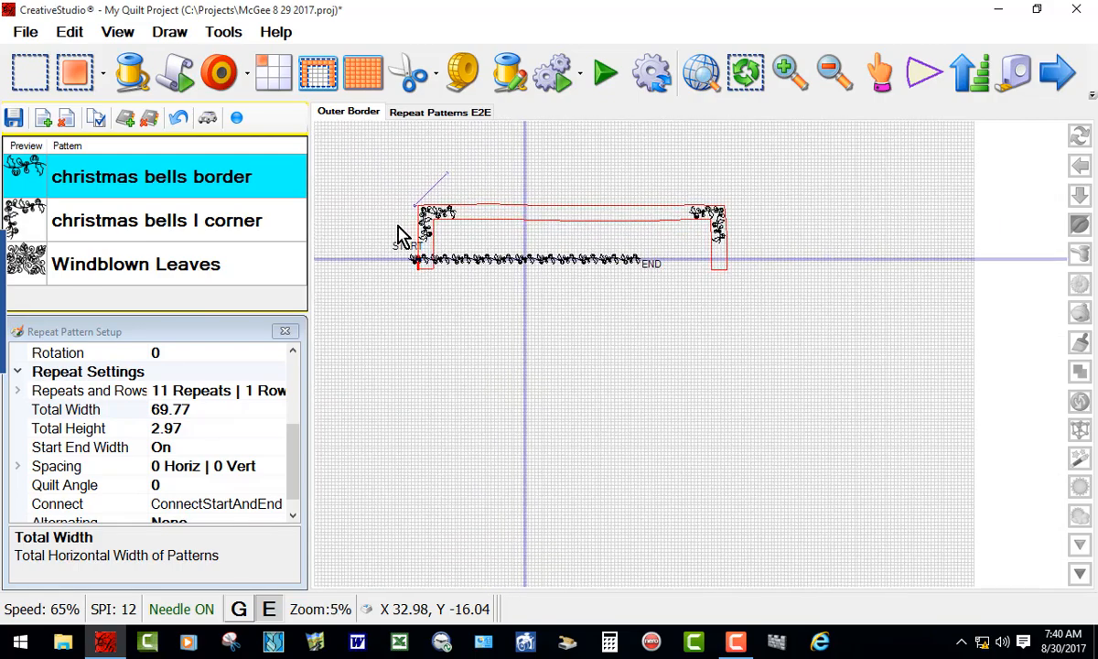
pyautogui.scroll(3, 401, 239)
pyautogui.moveTo(394, 249); pyautogui.dragTo(778, 353)
pyautogui.moveTo(583, 277); pyautogui.dragTo(643, 261)
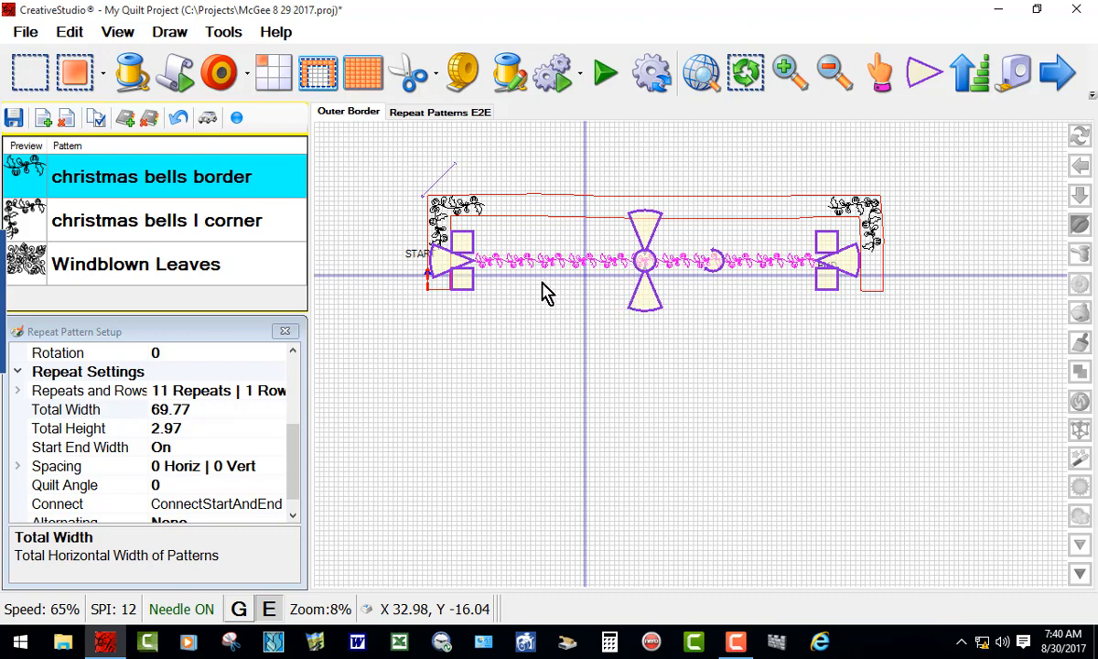
# - Switch the row to its start and end point handles and attach each end to the adjoining upper corner pattern
pyautogui.click(928, 78)
pyautogui.click(926, 77)
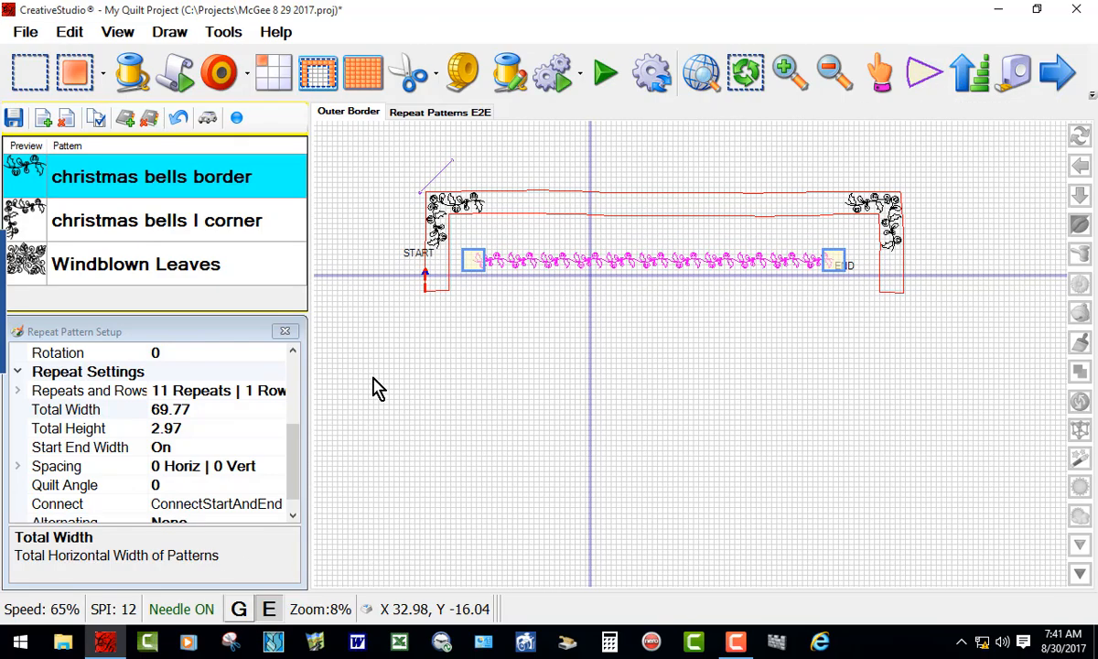
pyautogui.scroll(2, 497, 188)
pyautogui.scroll(2, 473, 297)
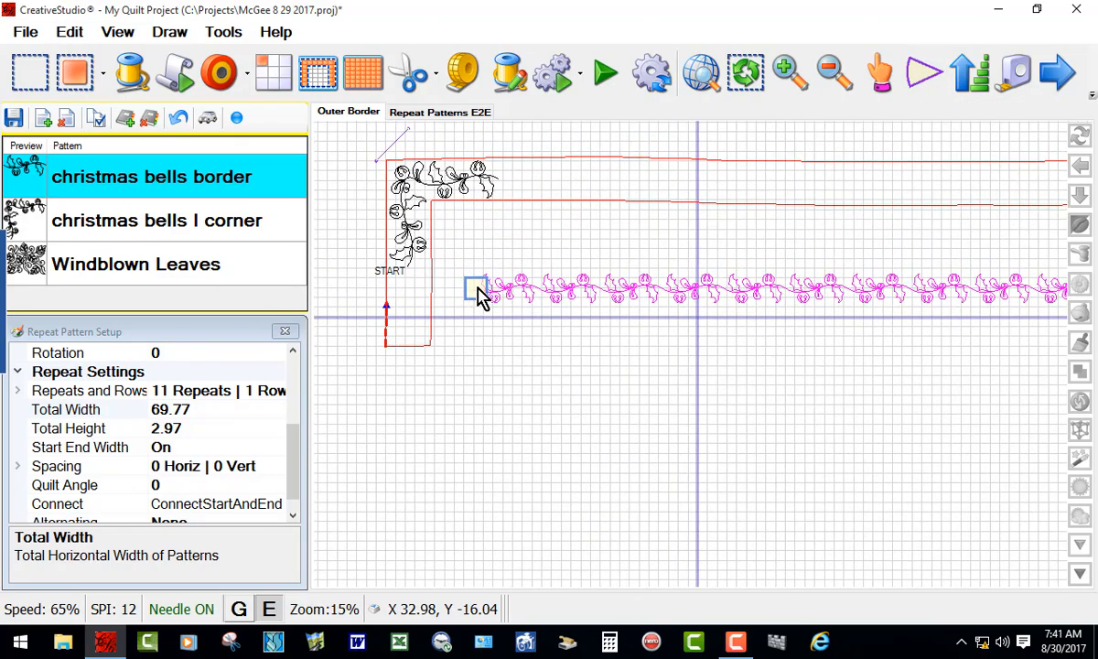
pyautogui.moveTo(480, 282); pyautogui.dragTo(486, 239)
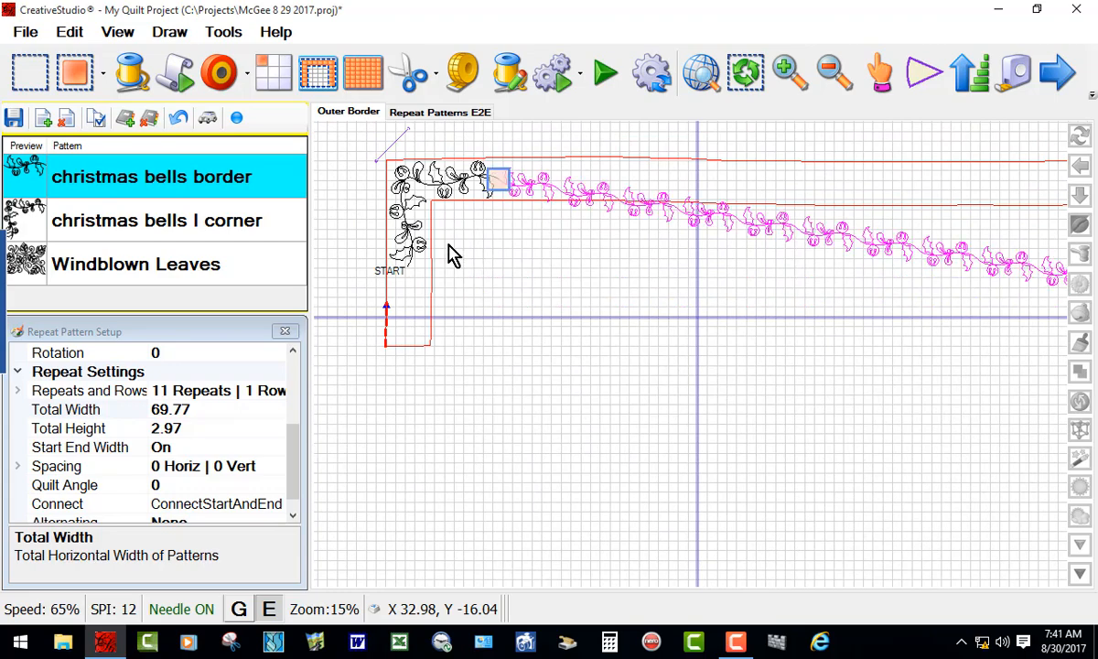
pyautogui.scroll(-3, 448, 253)
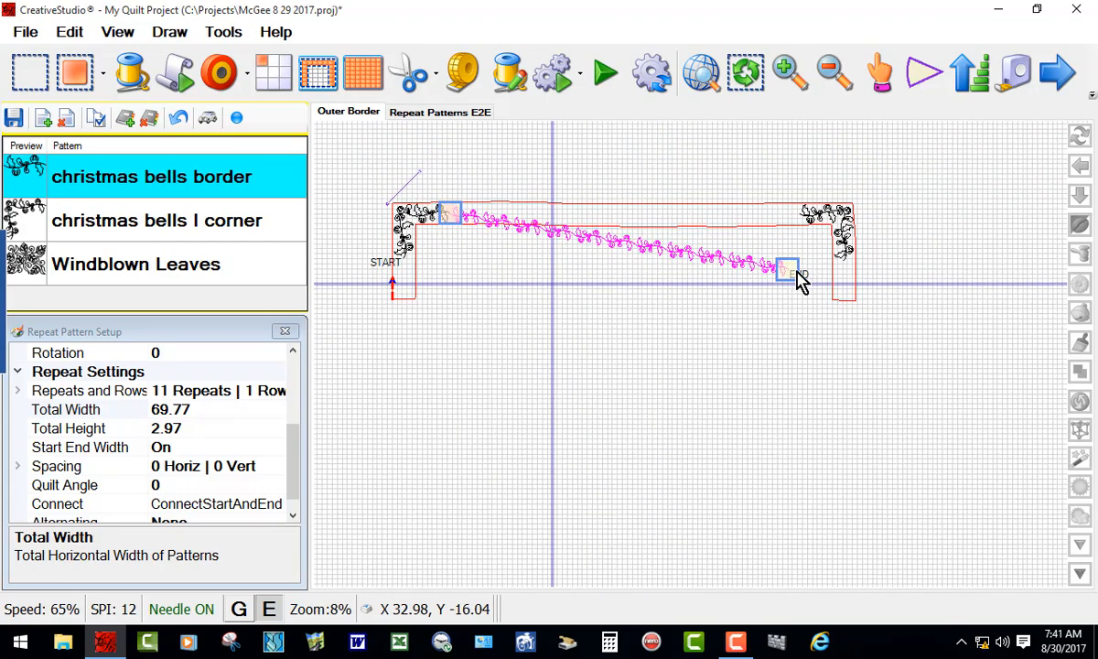
pyautogui.moveTo(799, 279); pyautogui.dragTo(801, 247)
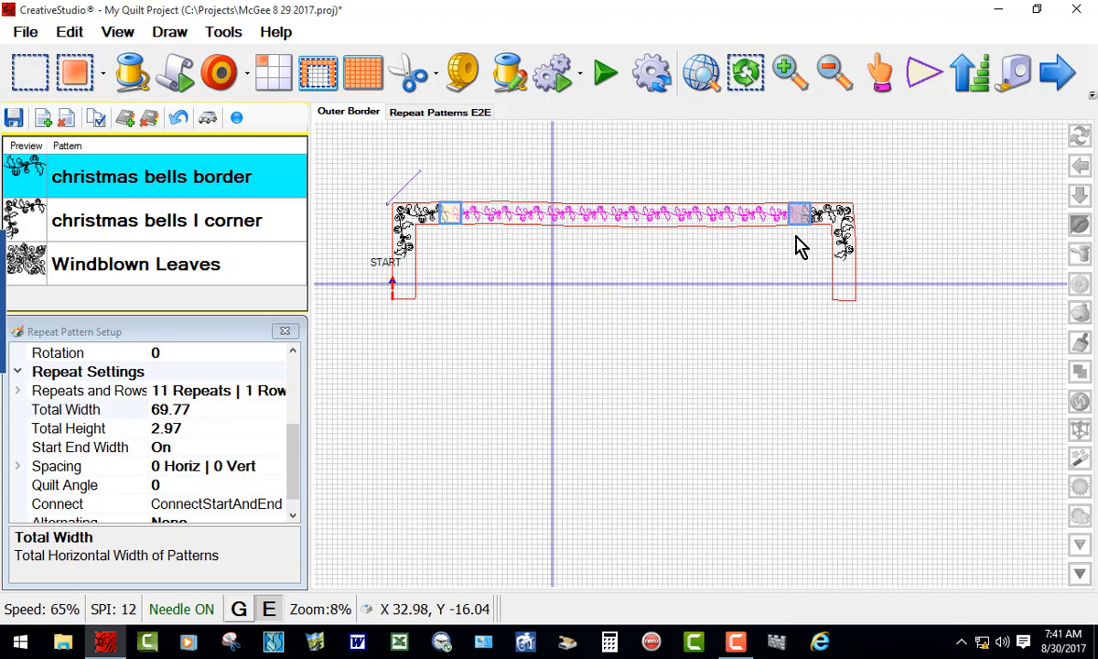
# - Switch the fitted border row back to the standard move, resize and rotate handles
pyautogui.scroll(5, 606, 223)
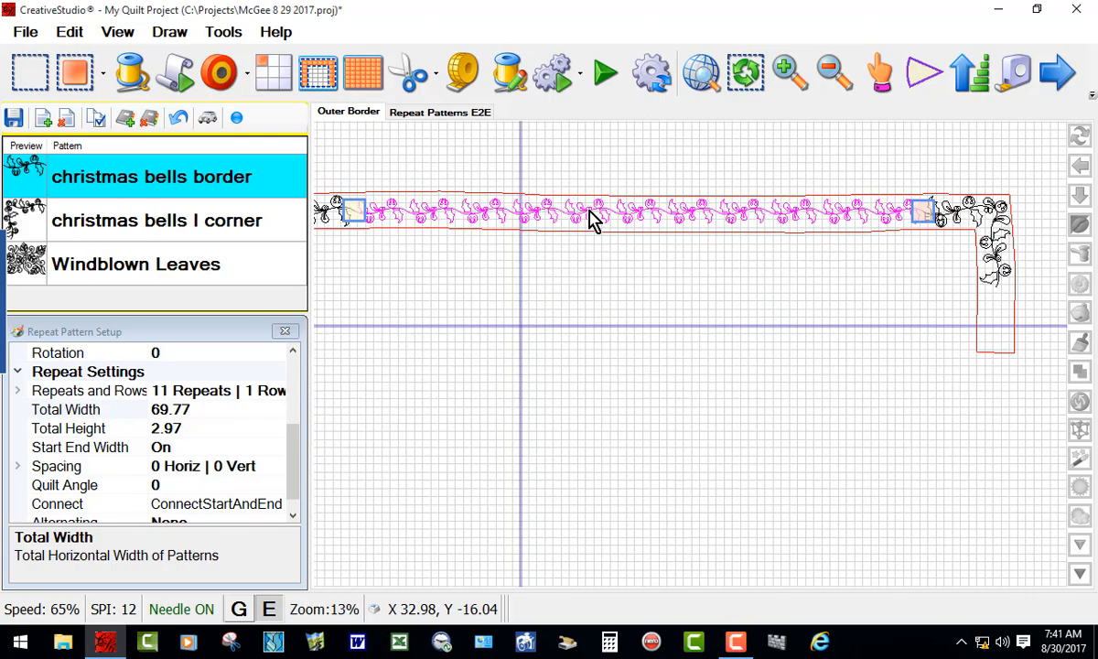
pyautogui.scroll(2, 590, 220)
pyautogui.scroll(-4, 588, 225)
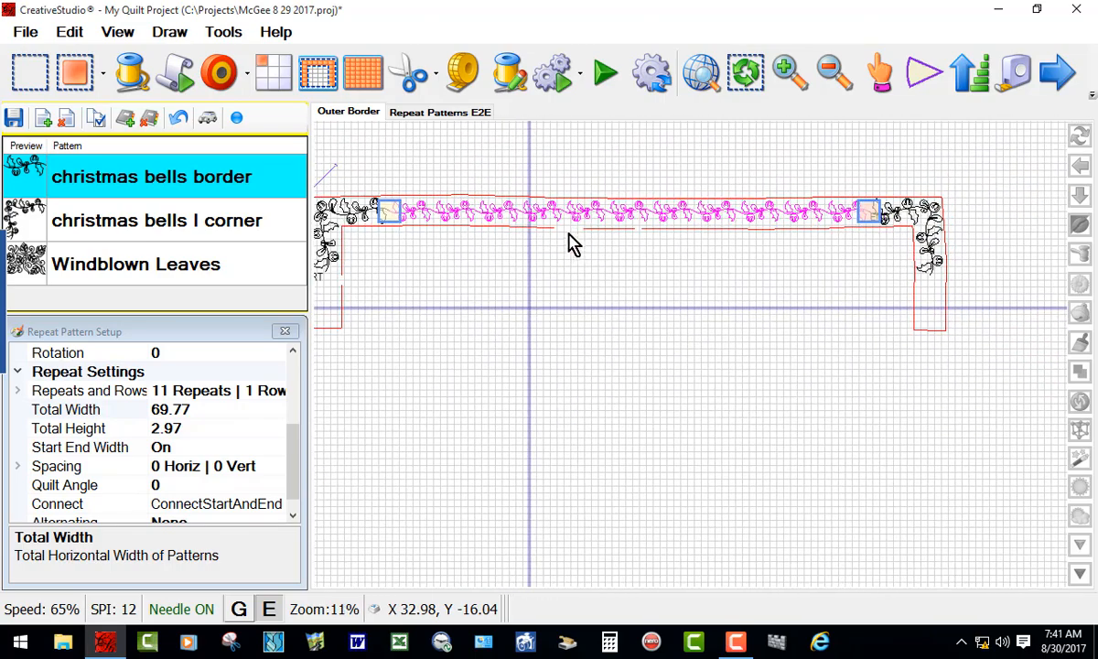
pyautogui.click(930, 81)
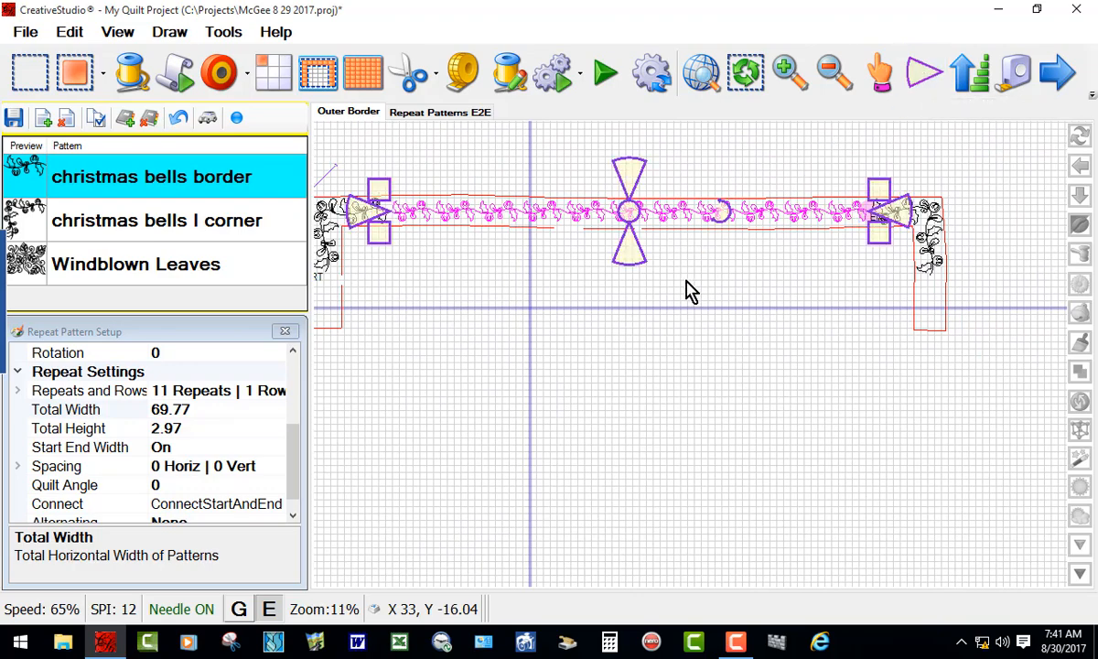
pyautogui.scroll(3, 622, 282)
pyautogui.scroll(-1, 639, 278)
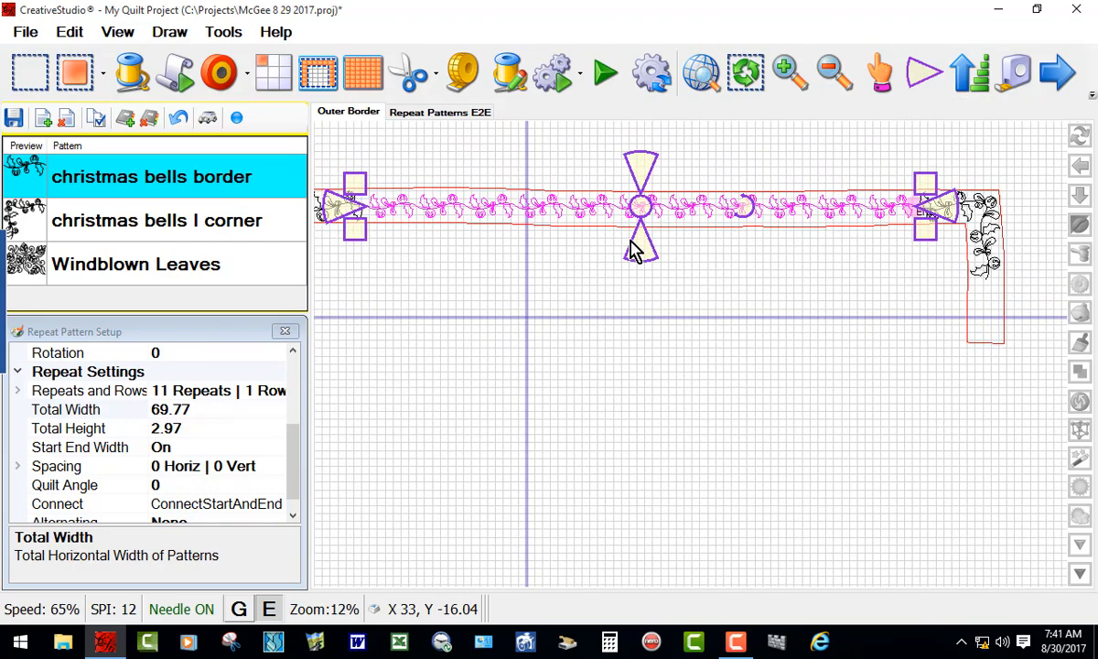
pyautogui.scroll(1, 645, 253)
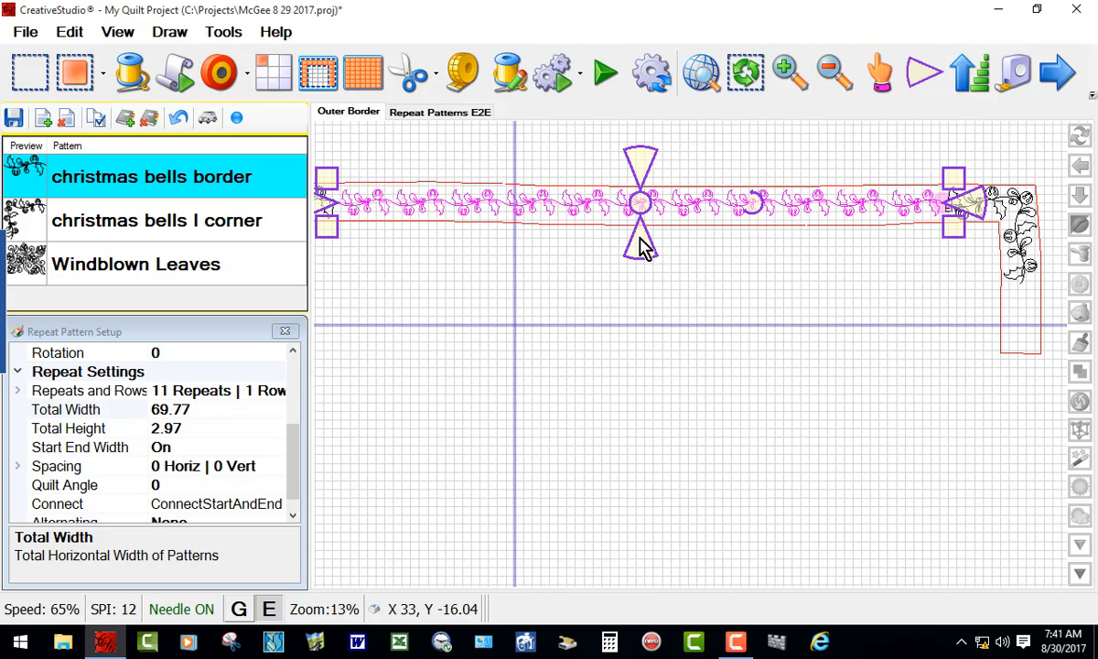
# - Delete the fitted row of repeated christmas bells between the two upper corner patterns
pyautogui.scroll(1, 644, 248)
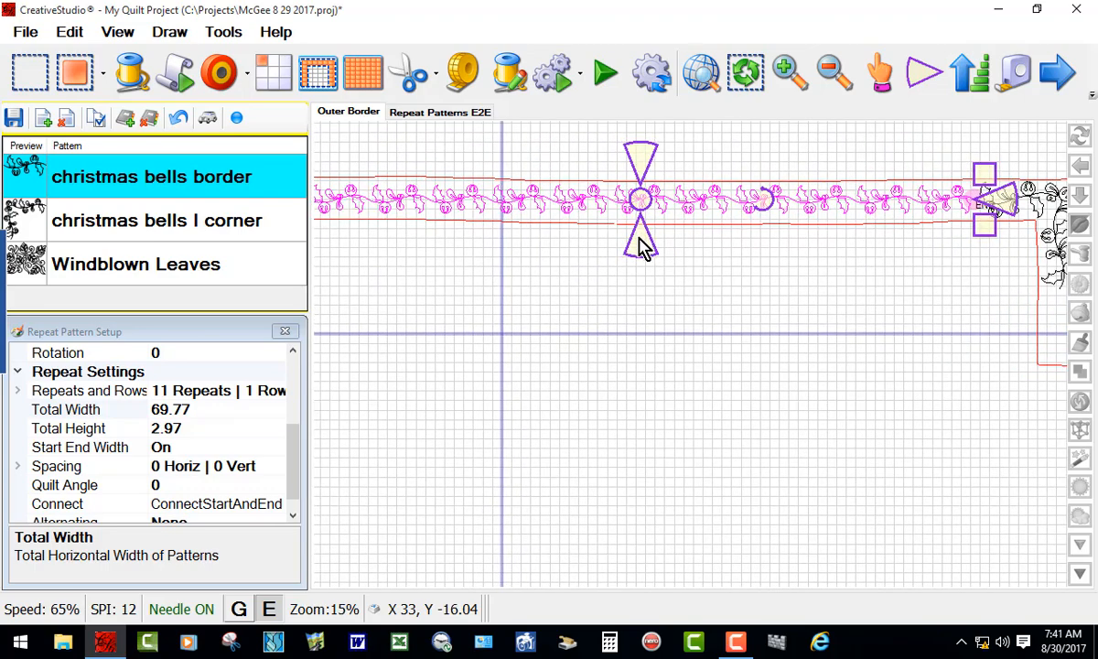
pyautogui.scroll(-2, 657, 242)
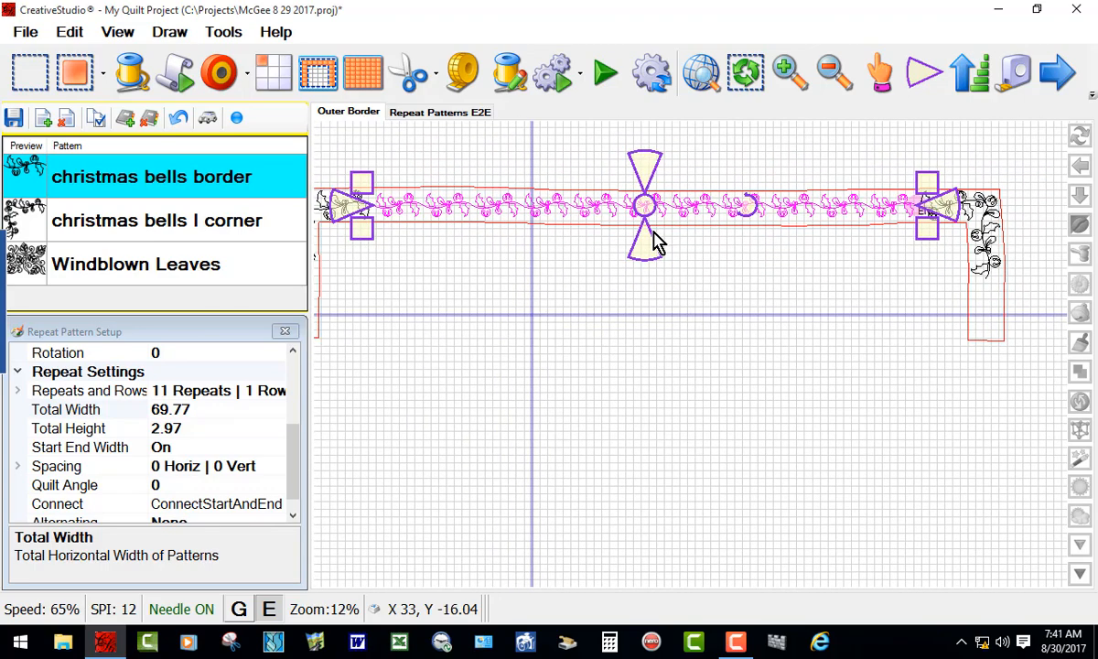
pyautogui.scroll(3, 526, 236)
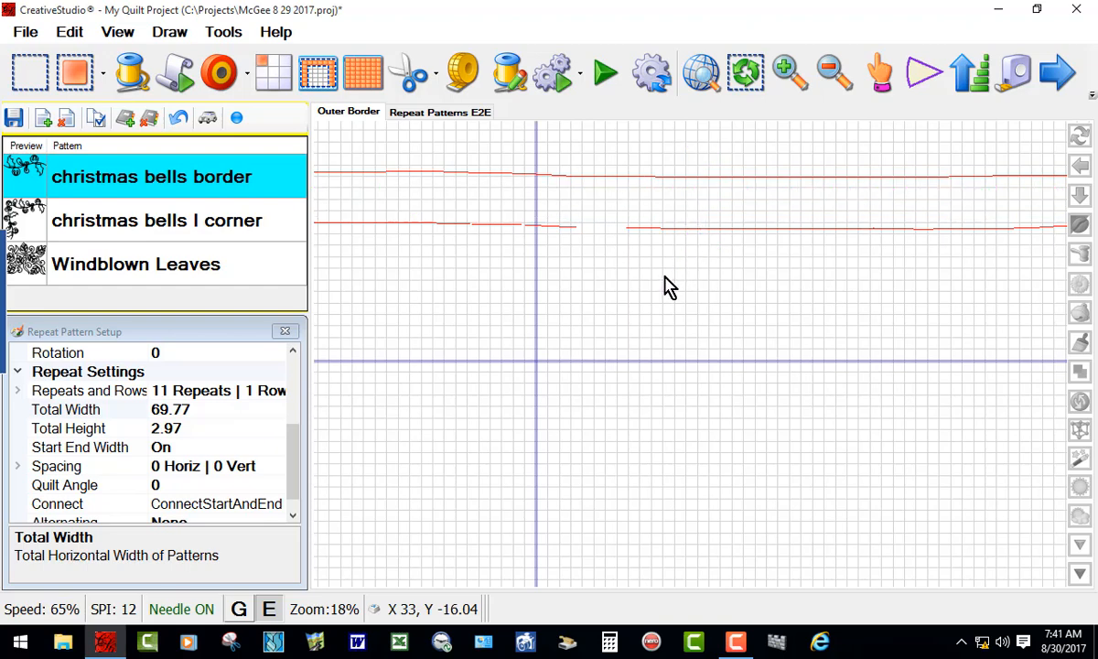
pyautogui.scroll(2, 642, 206)
pyautogui.scroll(1, 645, 201)
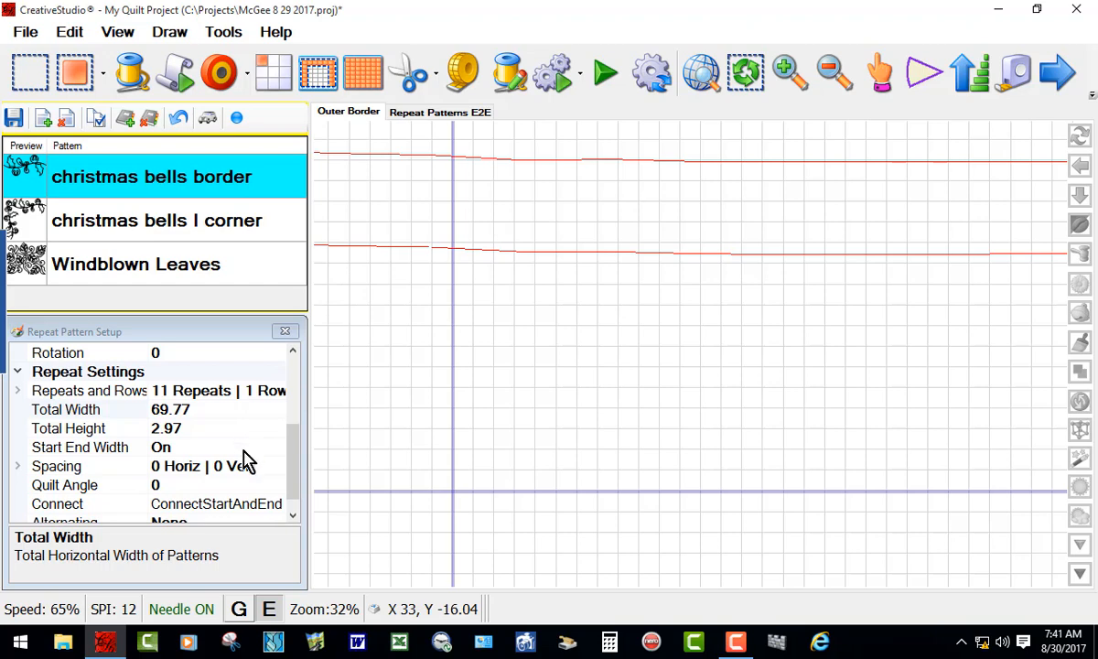
# - Close the repeat setup and set the christmas bells border pattern's designed height to 4 in with the aspect ratio frozen
pyautogui.click(286, 331)
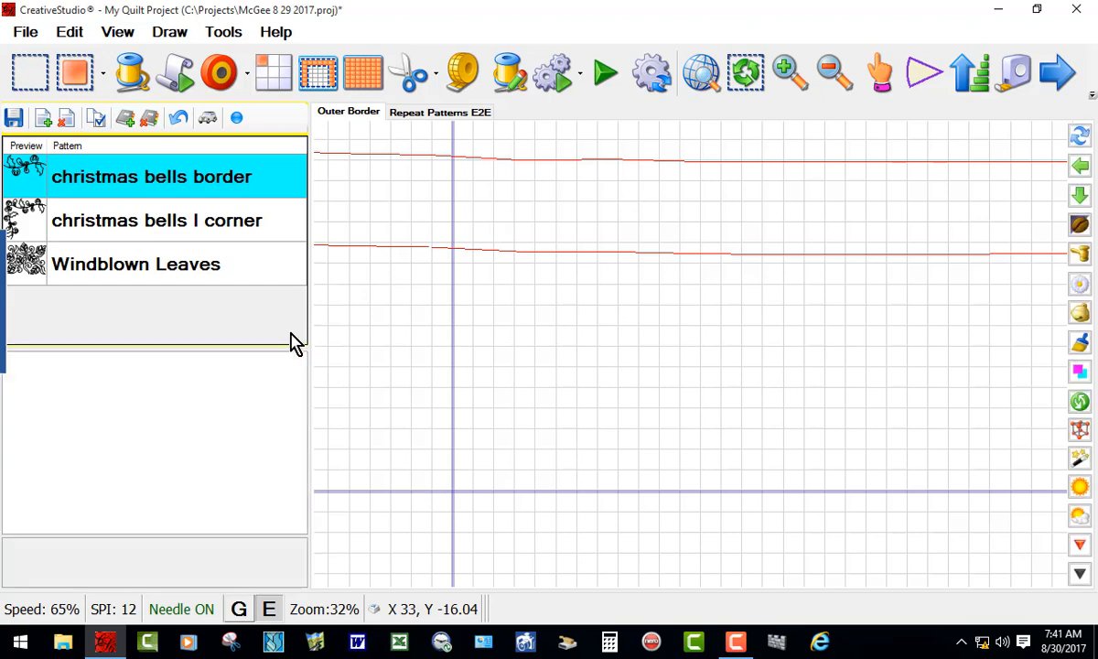
pyautogui.click(144, 170)
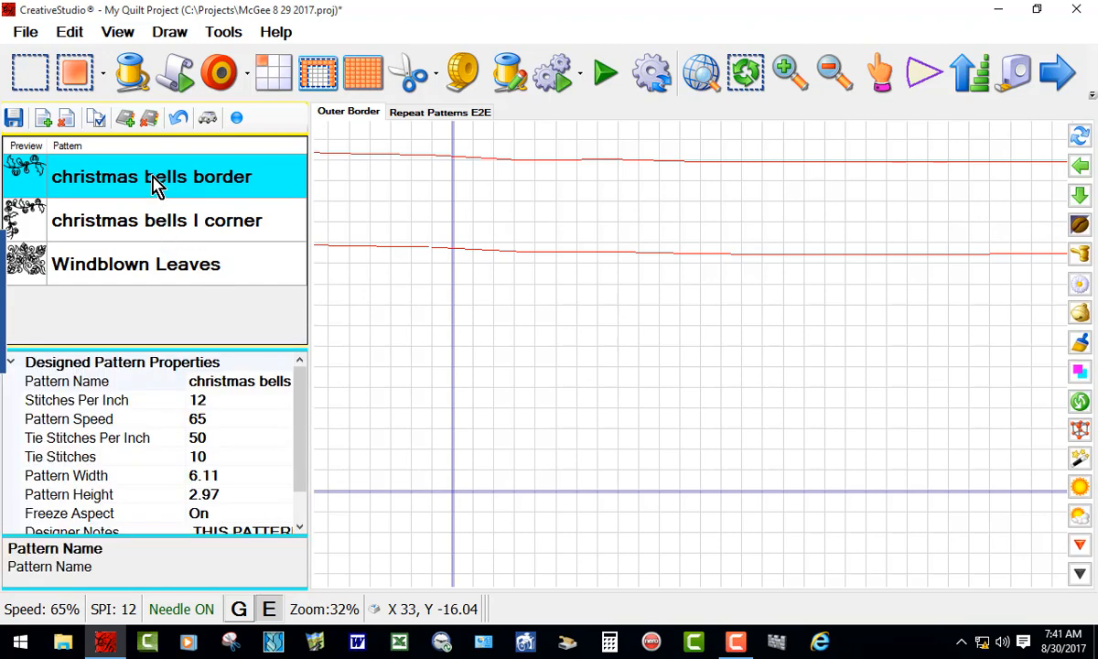
pyautogui.click(223, 494)
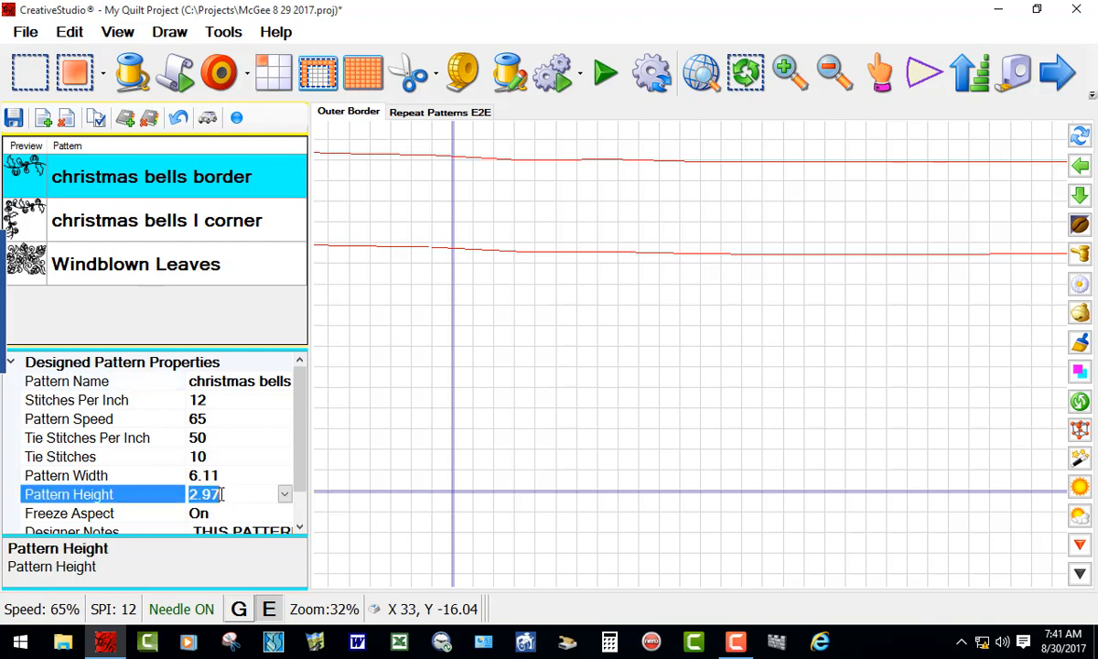
pyautogui.write('4')
pyautogui.click(234, 474)
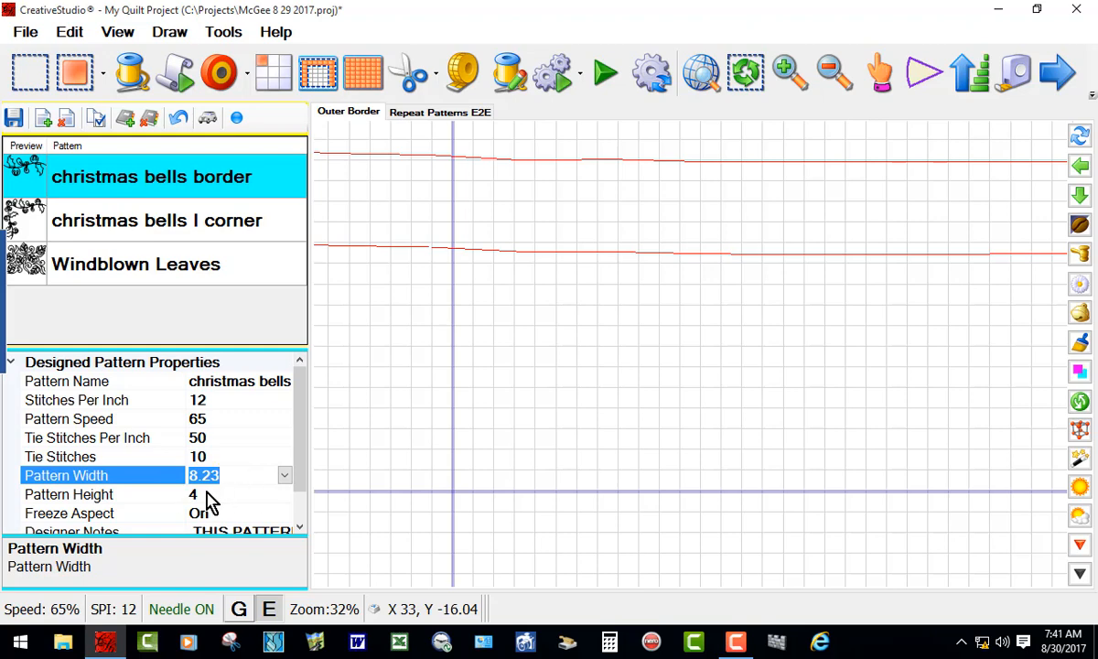
pyautogui.scroll(-1, 274, 485)
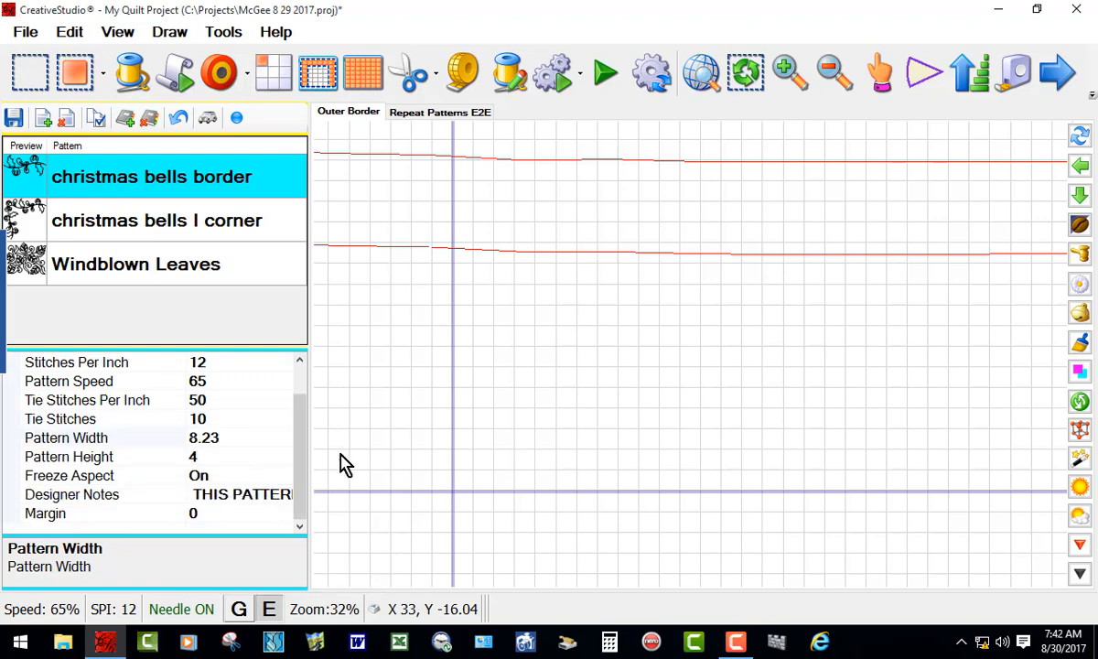
# - Place a repeat row of the 4 in high christmas bells border pattern, transferring the measured 69.77 in width as its total width
pyautogui.scroll(-1, 362, 420)
pyautogui.scroll(-4, 473, 363)
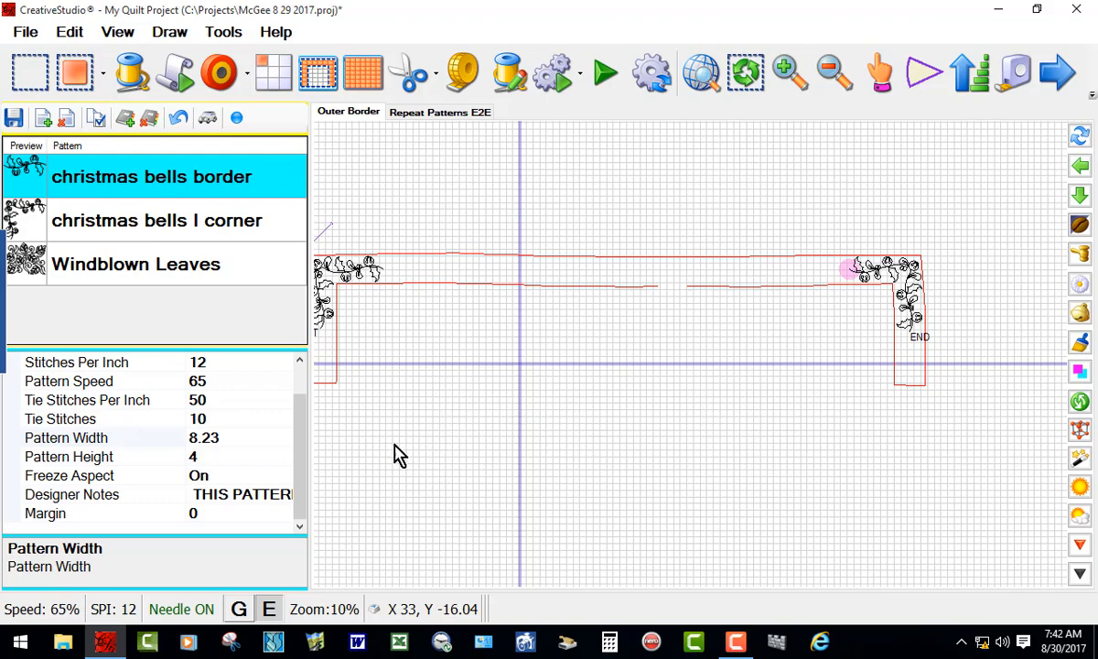
pyautogui.scroll(2, 428, 459)
pyautogui.scroll(-2, 417, 455)
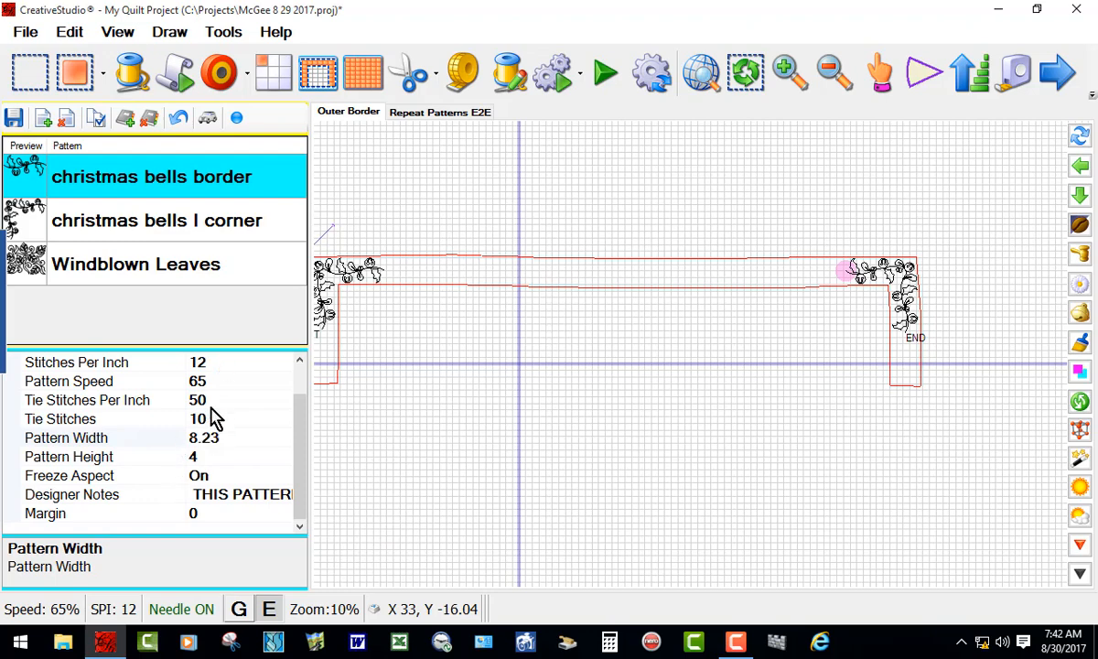
pyautogui.click(275, 81)
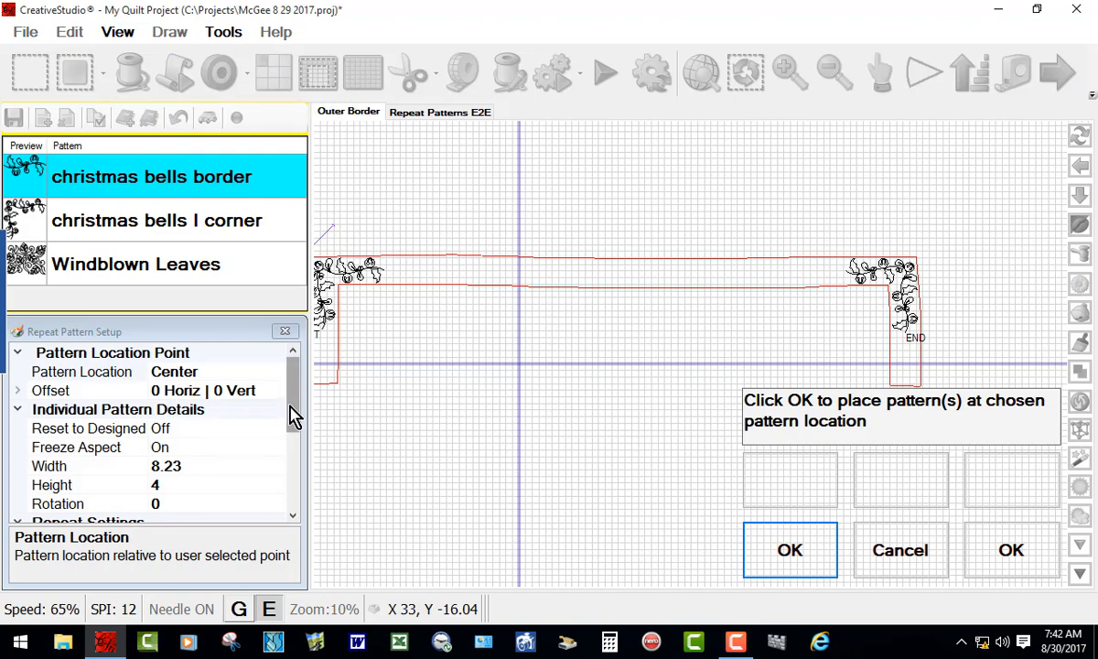
pyautogui.moveTo(292, 416); pyautogui.dragTo(292, 477)
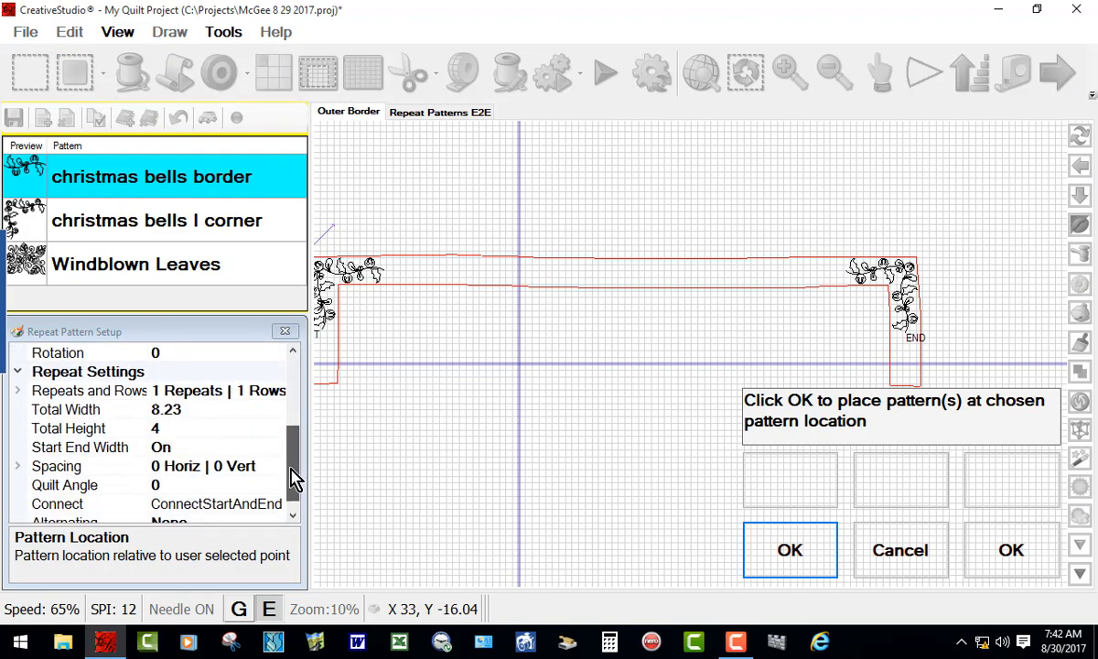
pyautogui.click(185, 413)
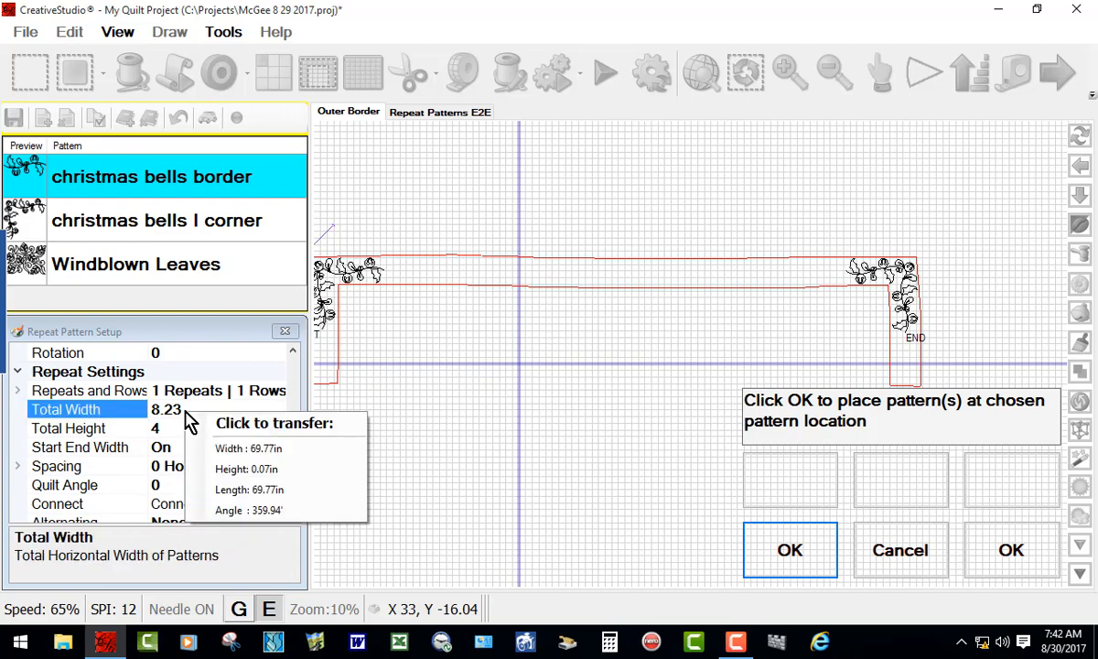
pyautogui.click(266, 453)
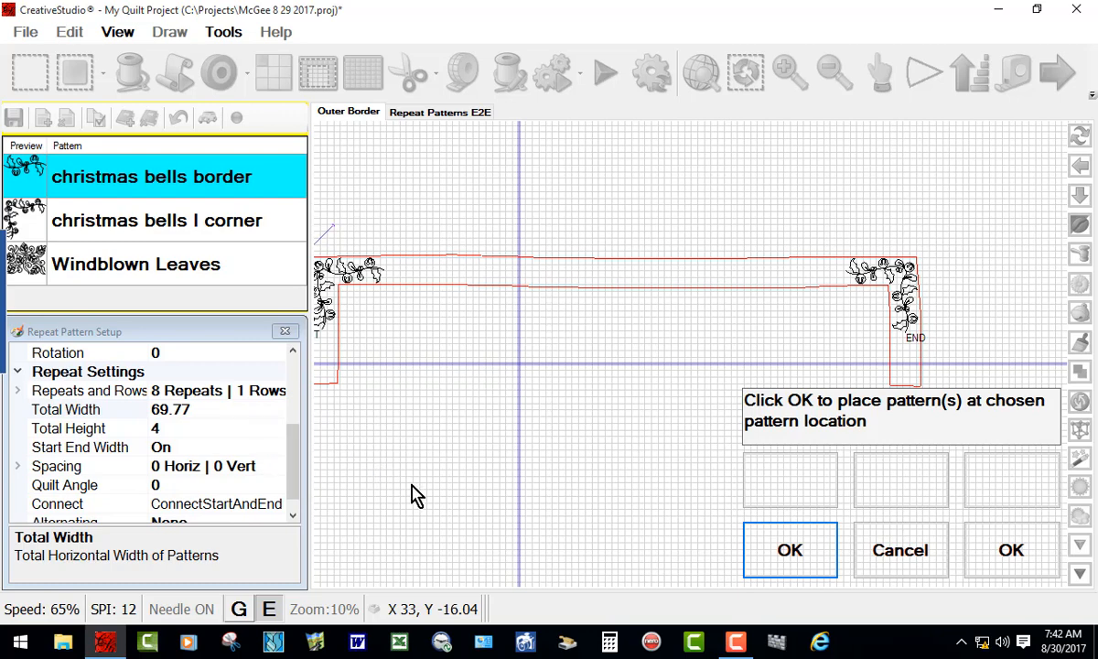
pyautogui.click(786, 549)
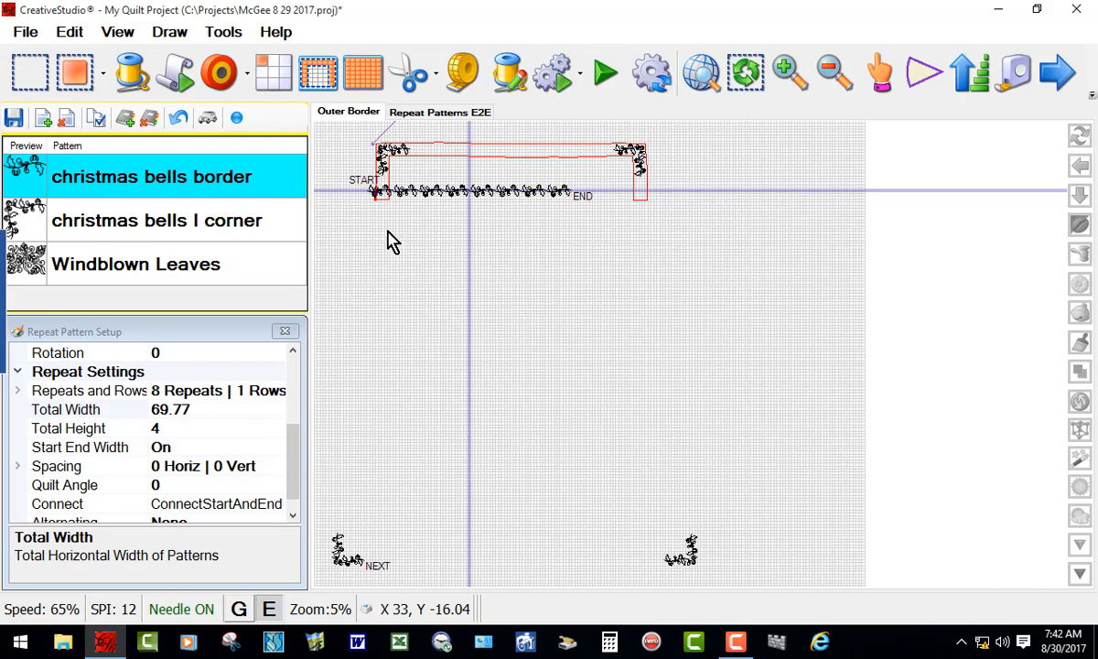
# - Select all repeats of the new christmas bells row and center the row between the border's side legs, below the upper border
pyautogui.scroll(2, 352, 172)
pyautogui.scroll(1, 347, 174)
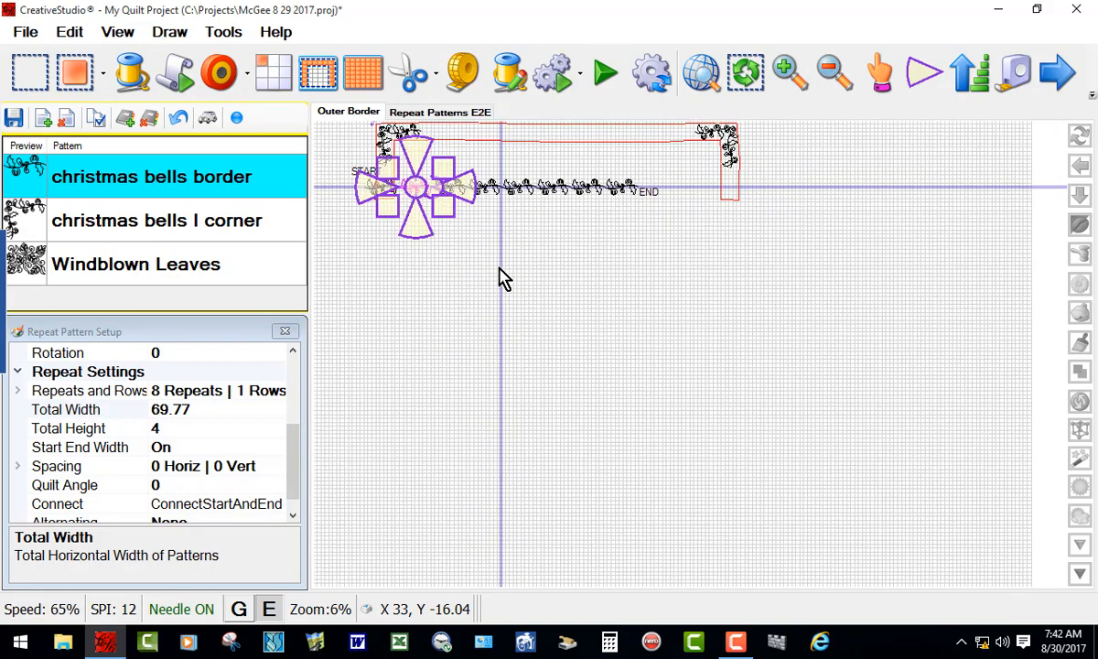
pyautogui.moveTo(370, 178); pyautogui.dragTo(659, 224)
pyautogui.moveTo(492, 183); pyautogui.dragTo(545, 181)
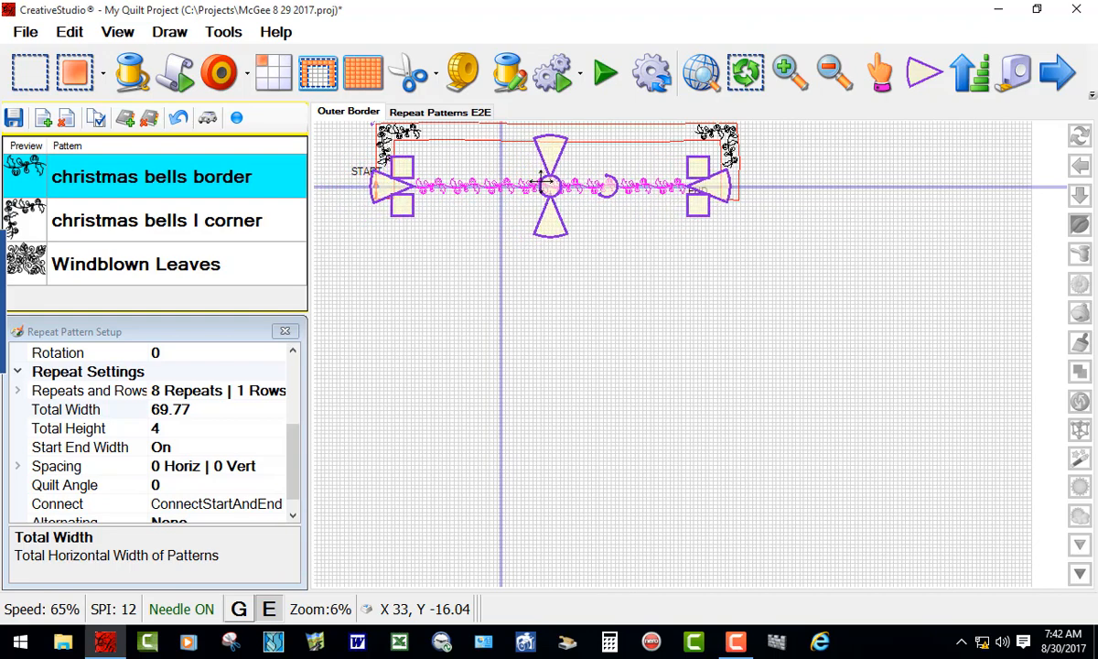
# - Attach the row's start and end points to the adjoining upper corner patterns using start/end handles, and restore the standard handles
pyautogui.click(918, 77)
pyautogui.click(917, 81)
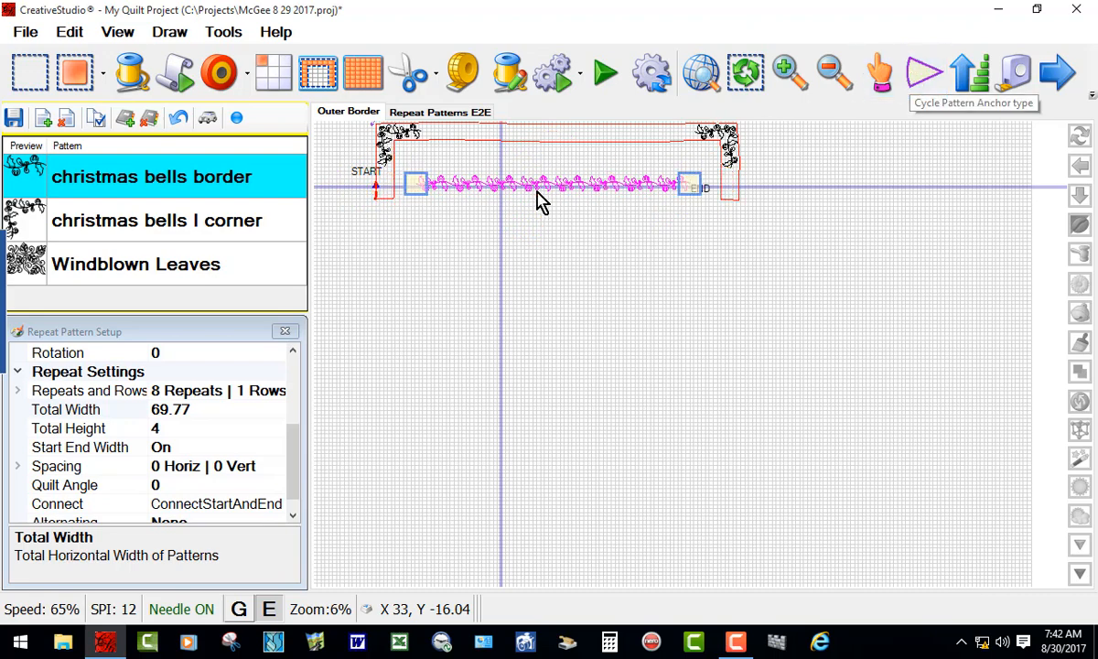
pyautogui.moveTo(412, 184)
pyautogui.mouseDown()
pyautogui.moveTo(415, 161)
pyautogui.moveTo(416, 171)
pyautogui.mouseUp()
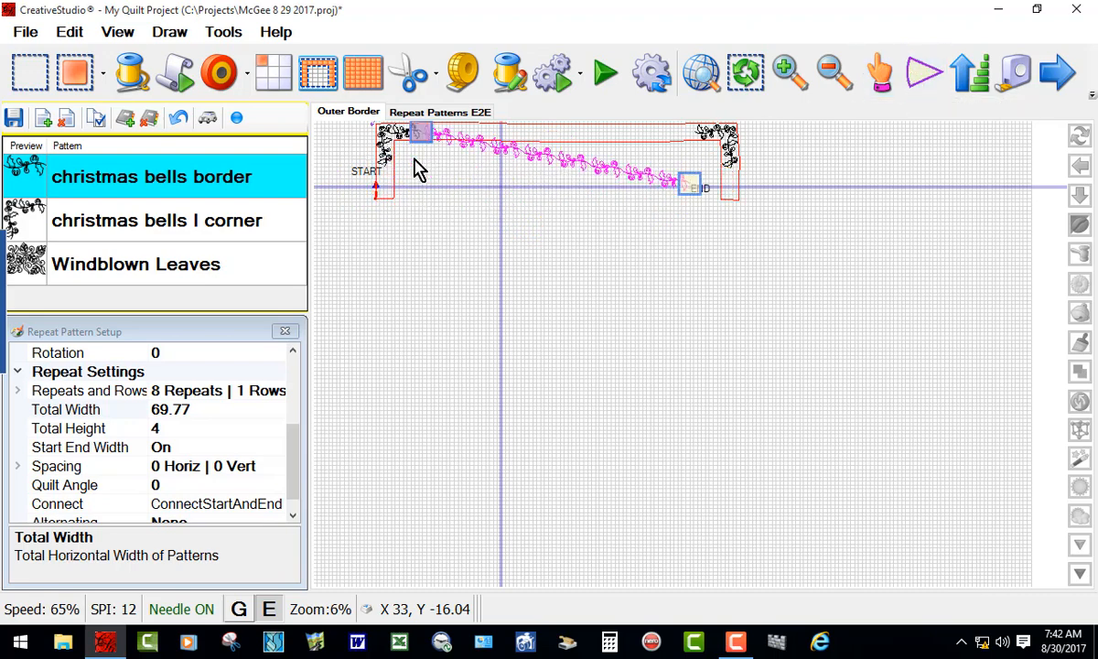
pyautogui.moveTo(691, 188); pyautogui.dragTo(686, 169)
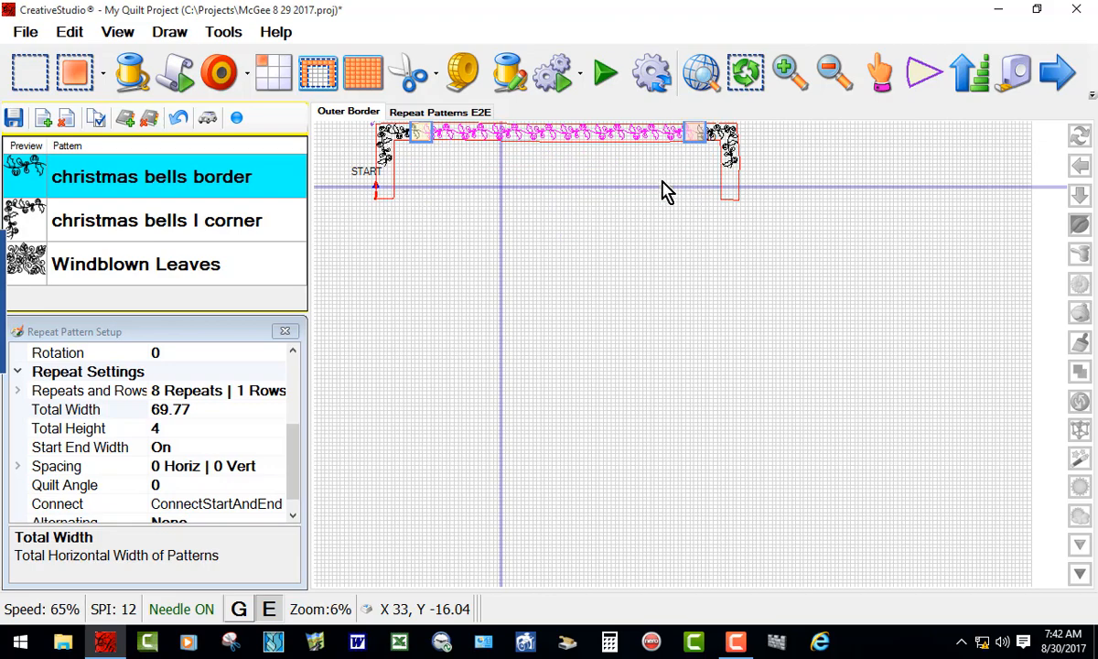
pyautogui.scroll(-1, 583, 194)
pyautogui.scroll(3, 573, 144)
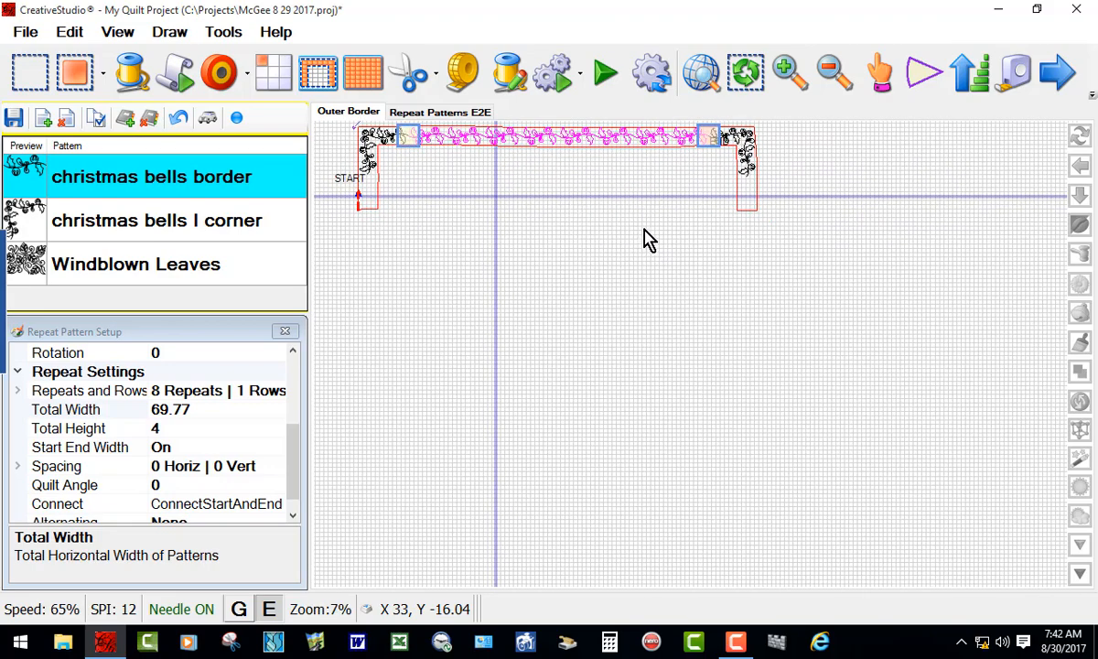
pyautogui.click(924, 77)
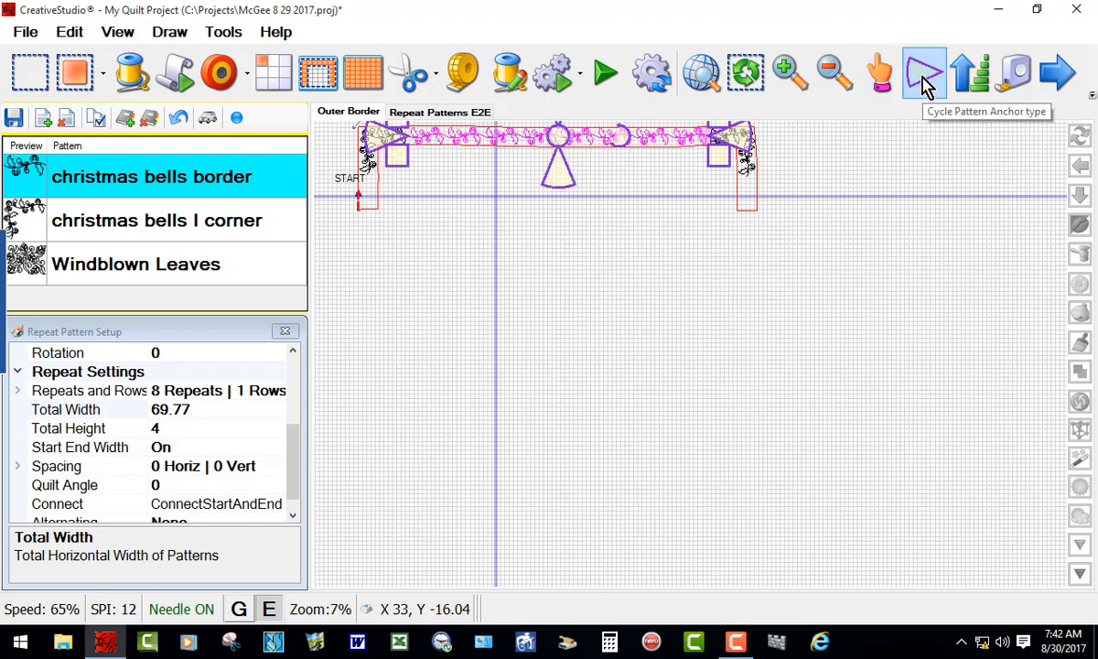
# - Examine how the repeats of the fitted row sit between the upper and lower edges of the top border
pyautogui.scroll(-2, 566, 195)
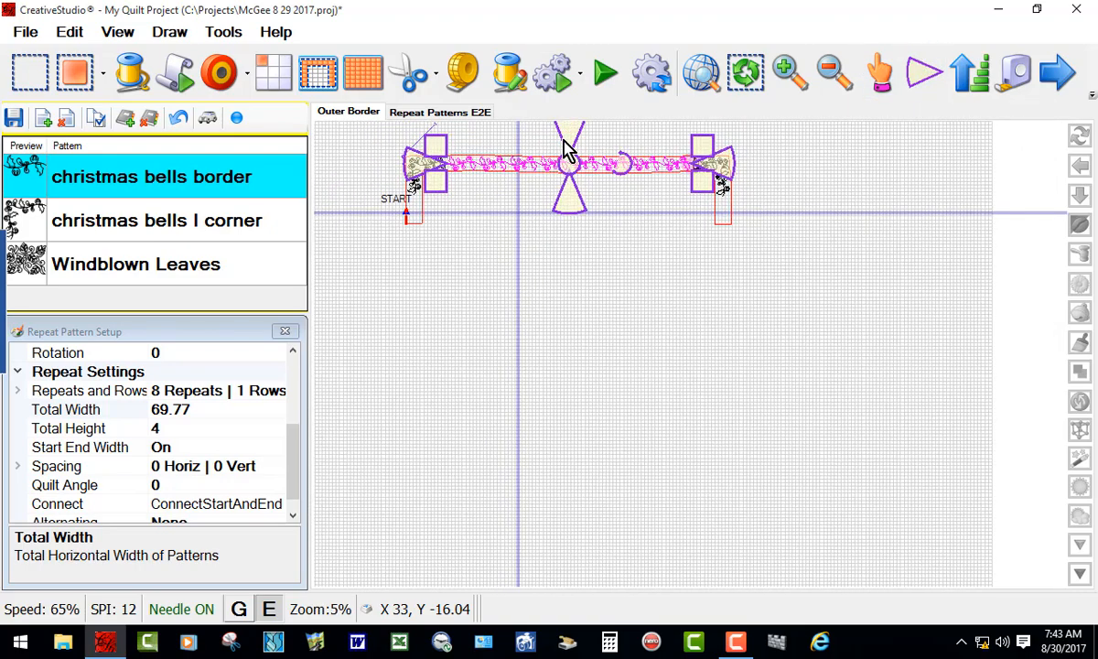
pyautogui.scroll(2, 549, 147)
pyautogui.scroll(5, 539, 142)
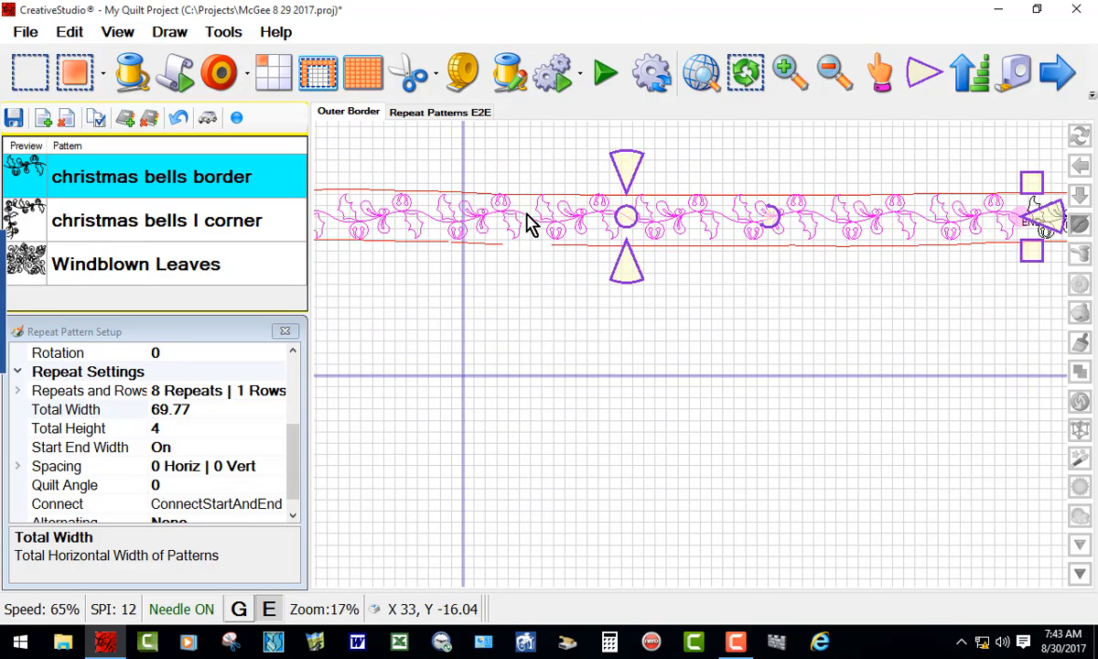
pyautogui.scroll(2, 618, 217)
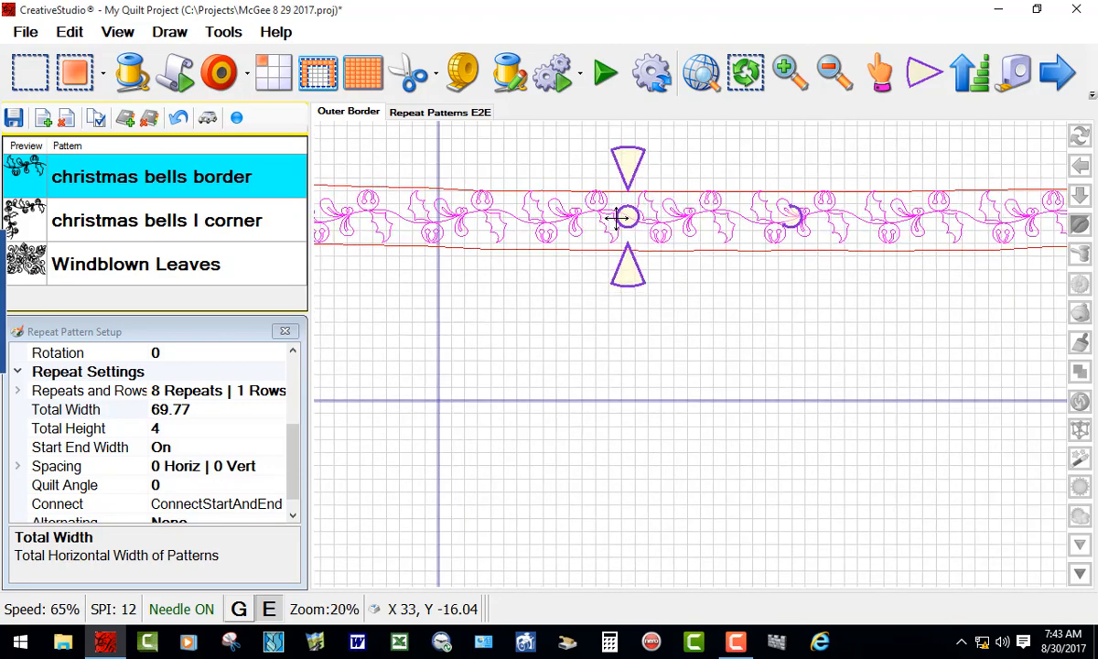
pyautogui.scroll(-2, 630, 216)
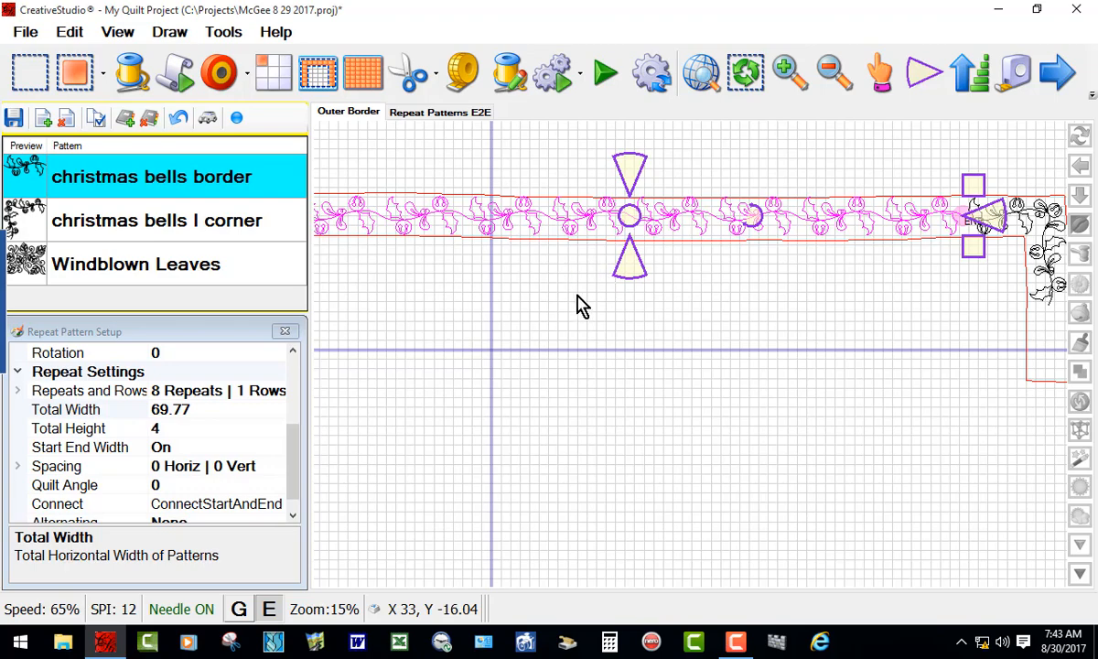
pyautogui.scroll(2, 416, 235)
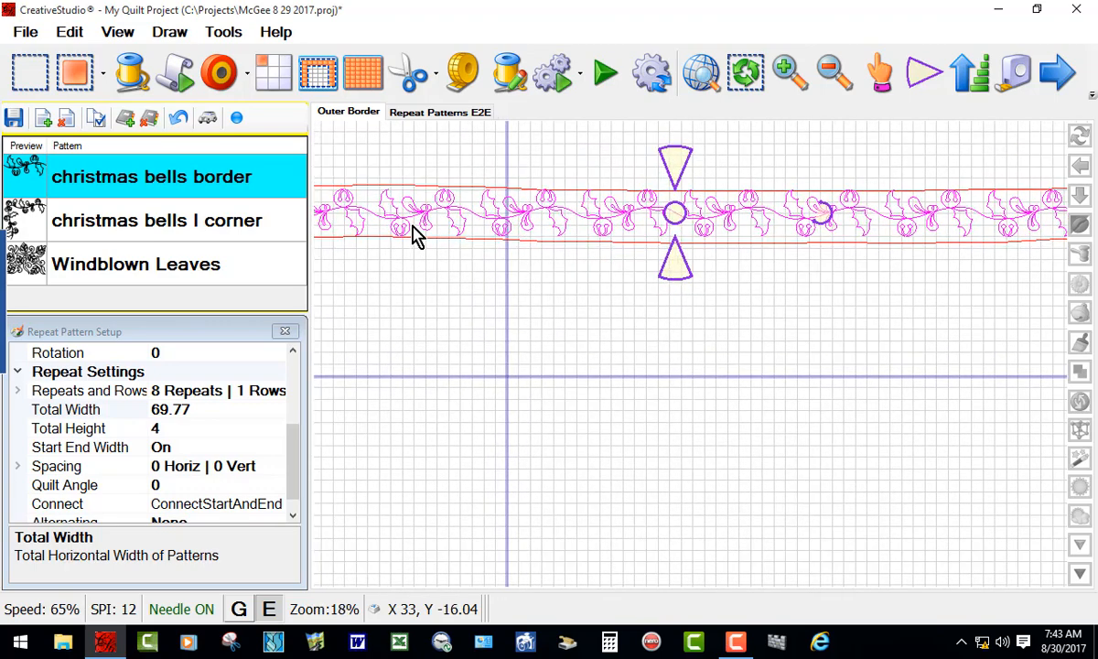
pyautogui.scroll(2, 526, 229)
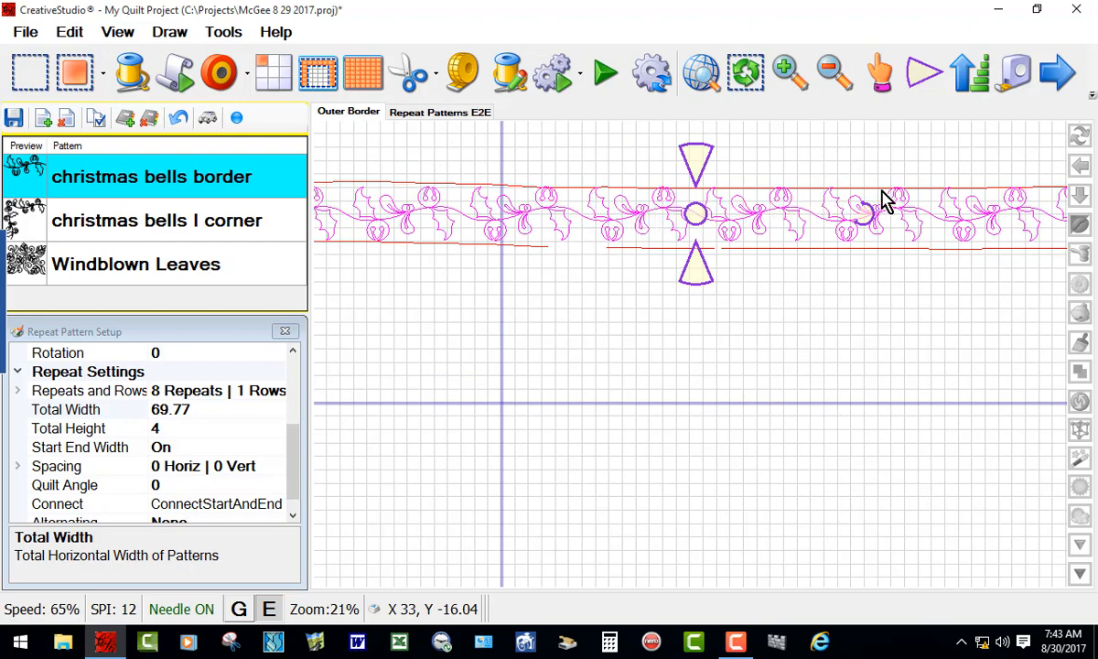
pyautogui.scroll(-3, 658, 197)
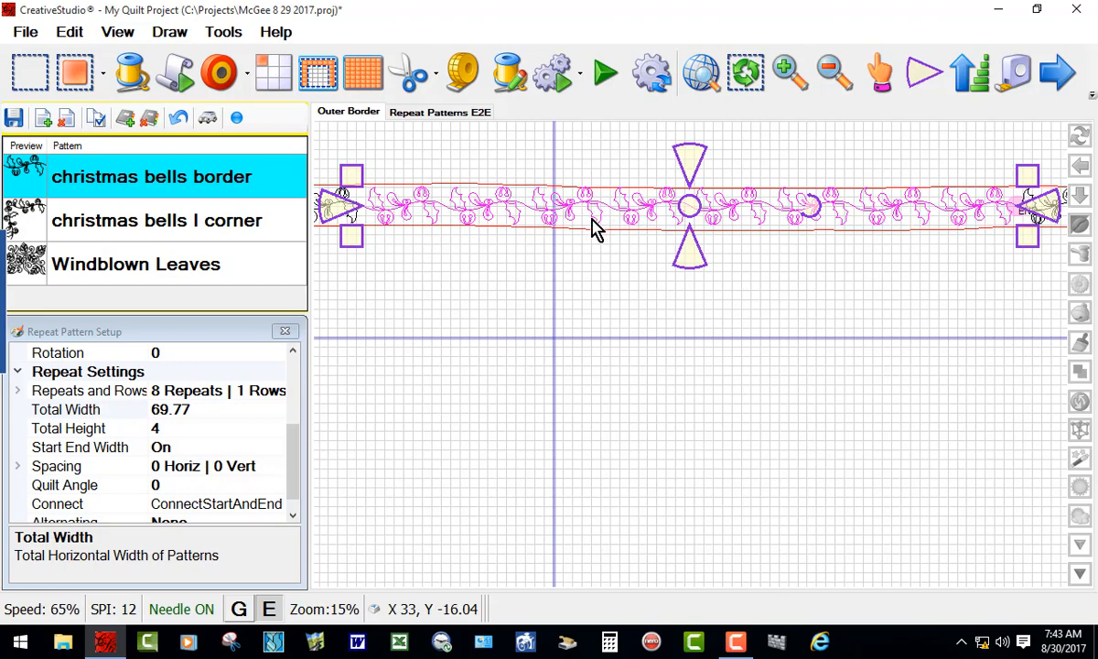
pyautogui.scroll(2, 488, 218)
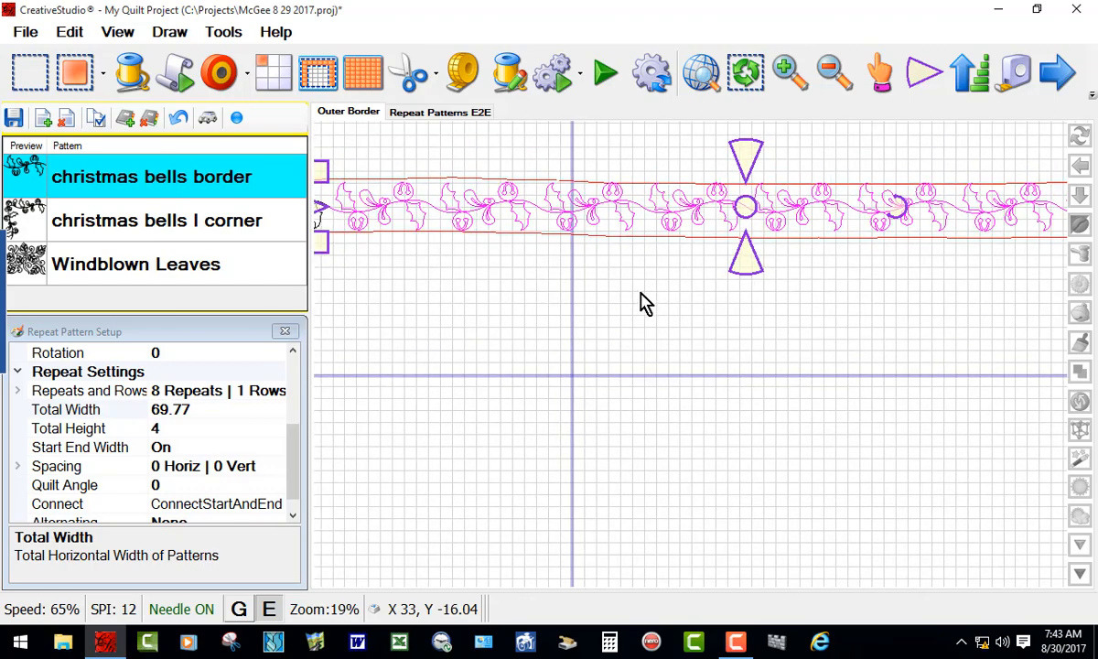
# - Select the repeat crossing the vertical axis line, switch it to start/end handles and lower its end point slightly to follow the sloping border
pyautogui.click(632, 294)
pyautogui.scroll(1, 531, 248)
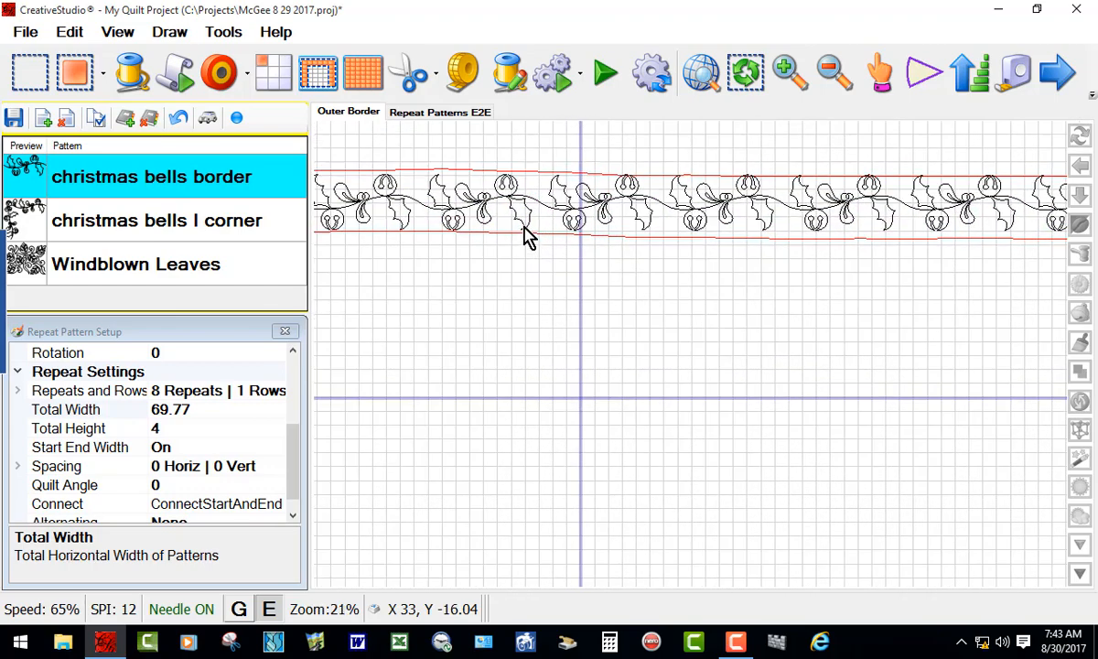
pyautogui.scroll(1, 524, 224)
pyautogui.scroll(1, 638, 220)
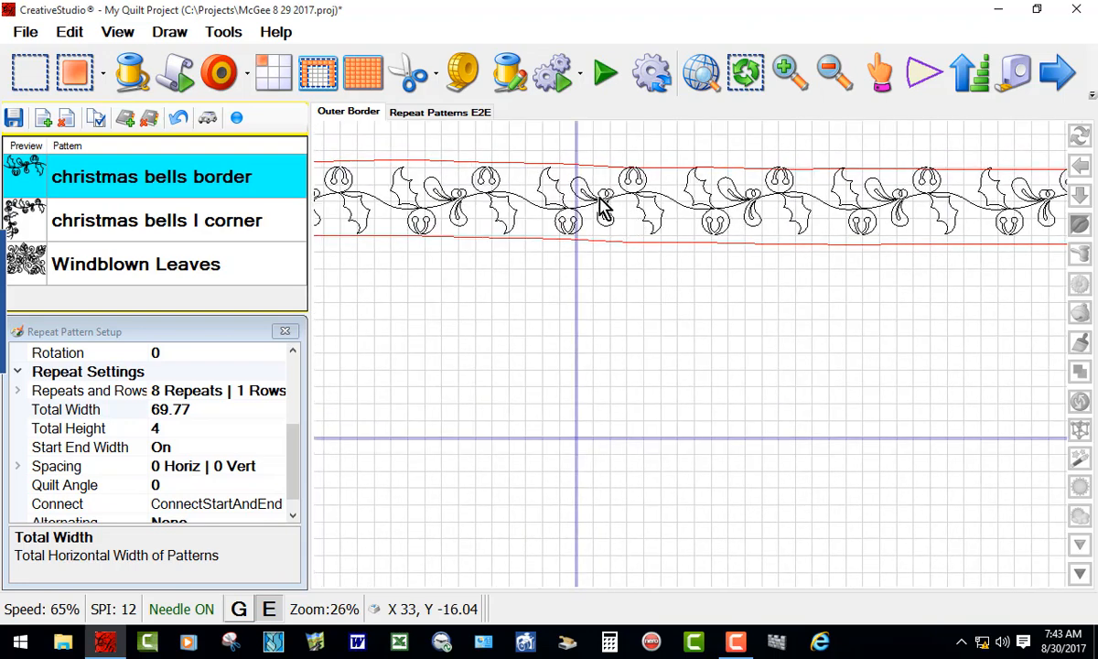
pyautogui.click(600, 203)
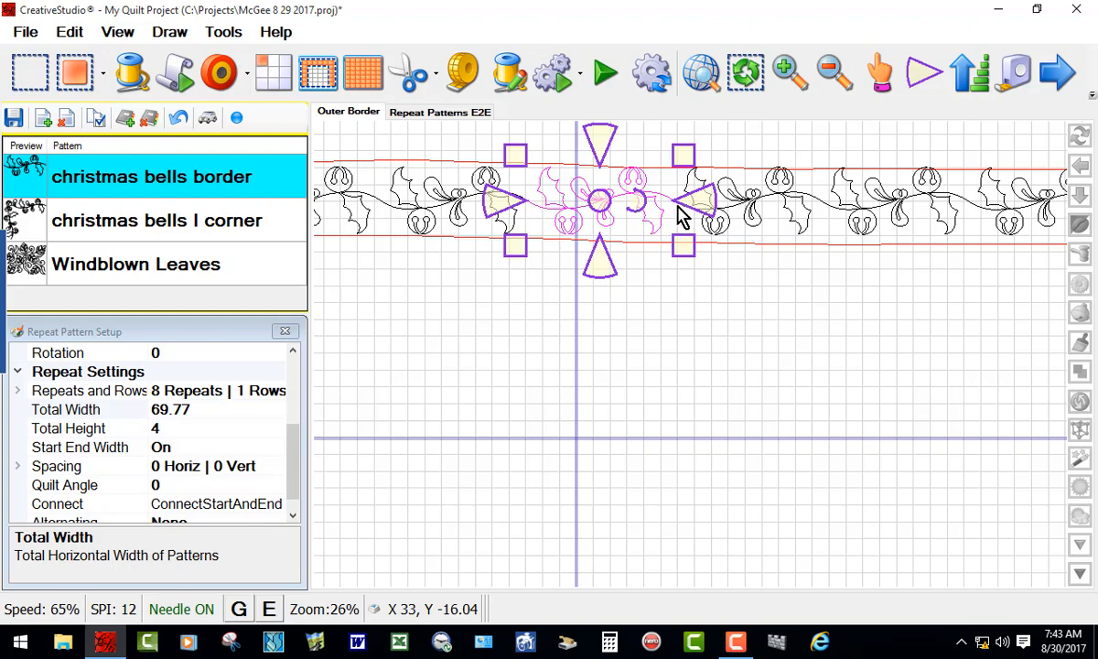
pyautogui.click(922, 81)
pyautogui.click(923, 81)
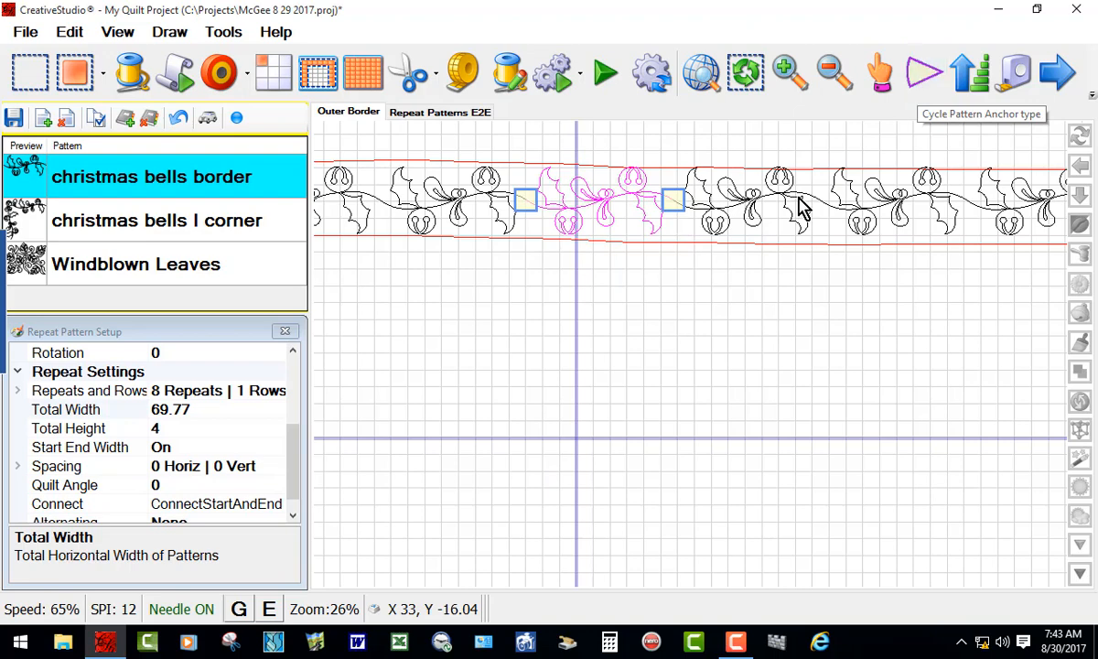
pyautogui.scroll(1, 709, 239)
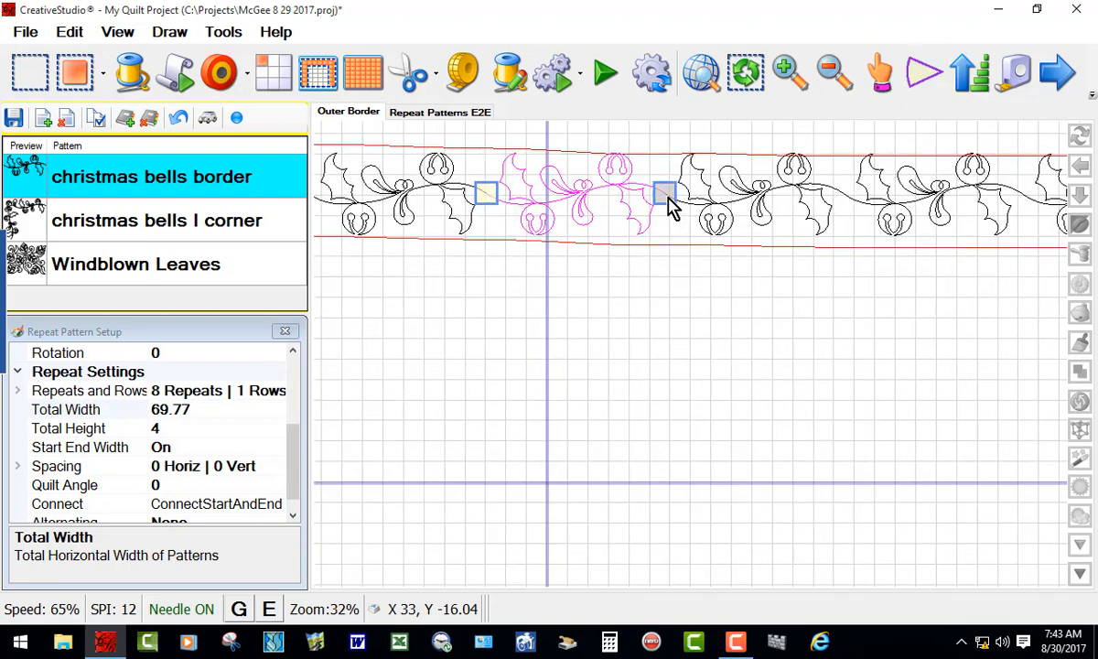
pyautogui.moveTo(664, 193); pyautogui.dragTo(667, 199)
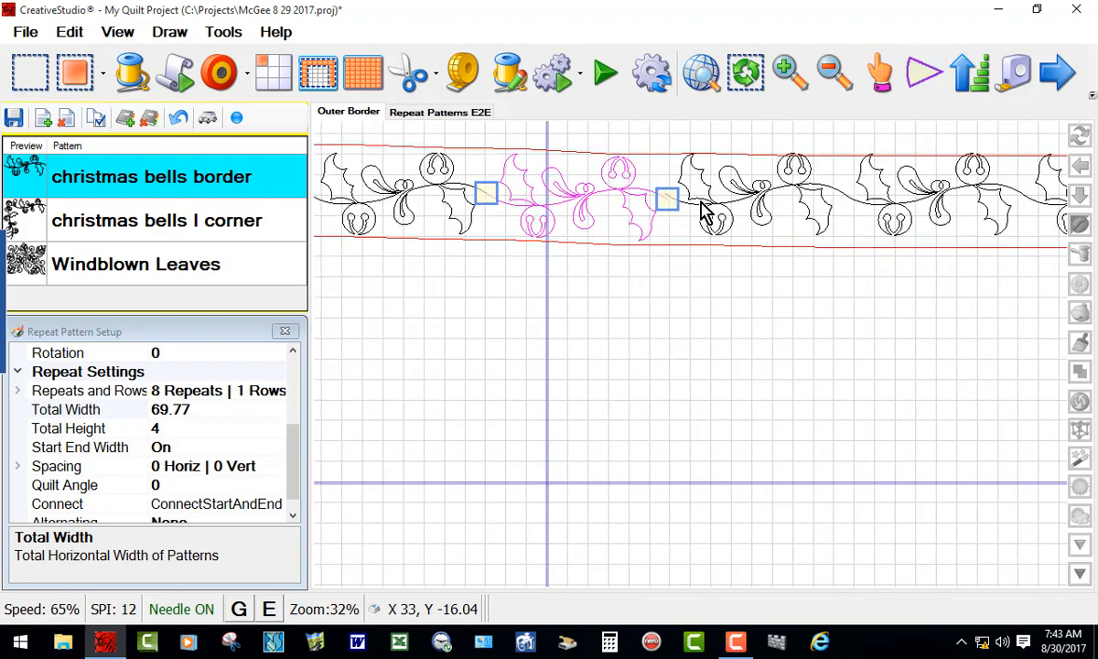
# - Snap the next repeat's start point to the lowered end of the adjusted repeat, and lower its own end point slightly with snapping off
pyautogui.click(741, 203)
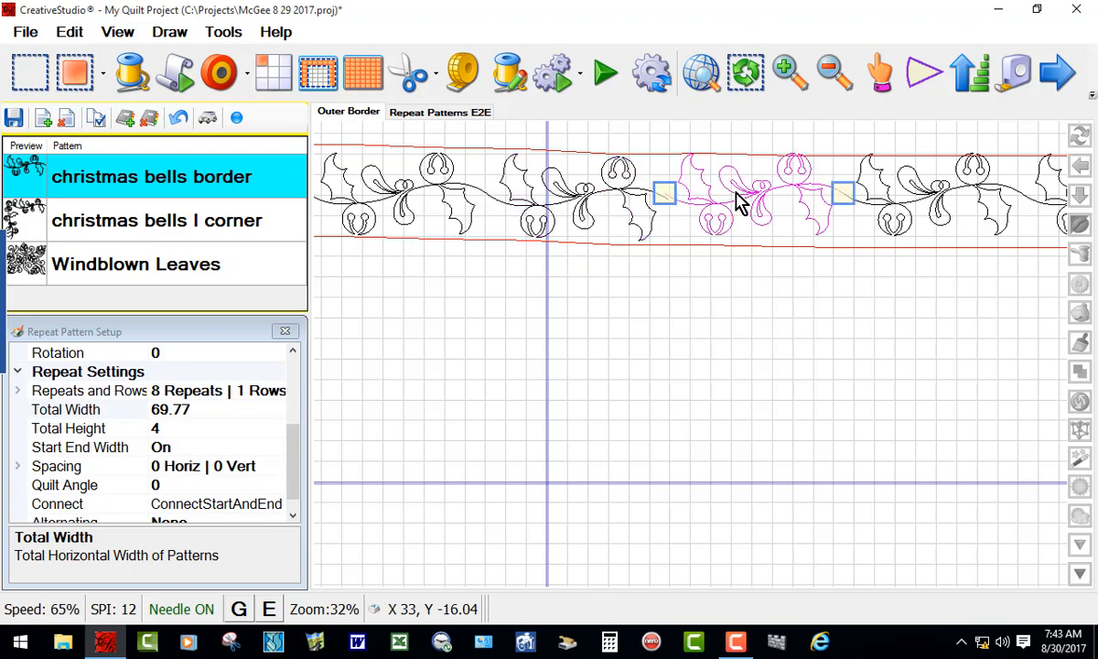
pyautogui.press('e')
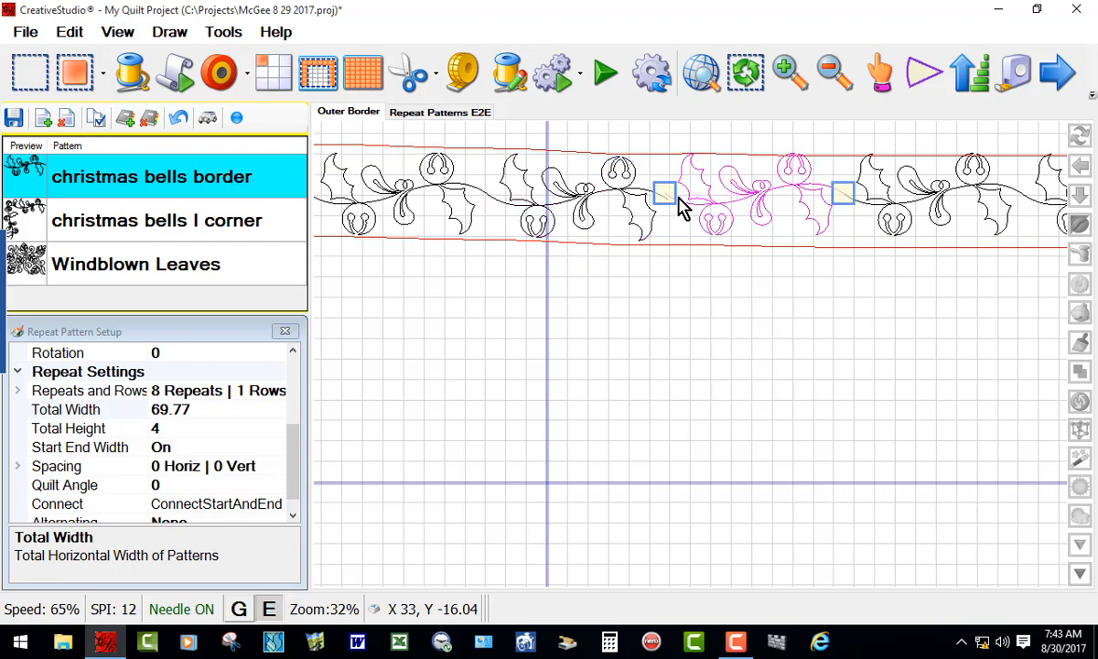
pyautogui.click(668, 199)
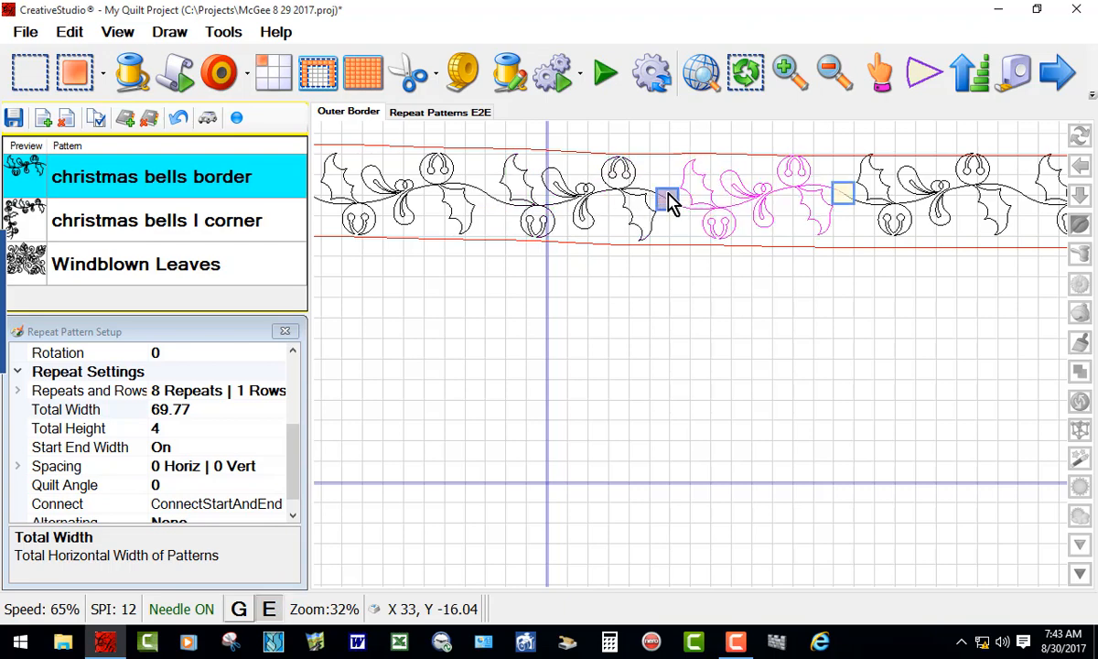
pyautogui.press('e')
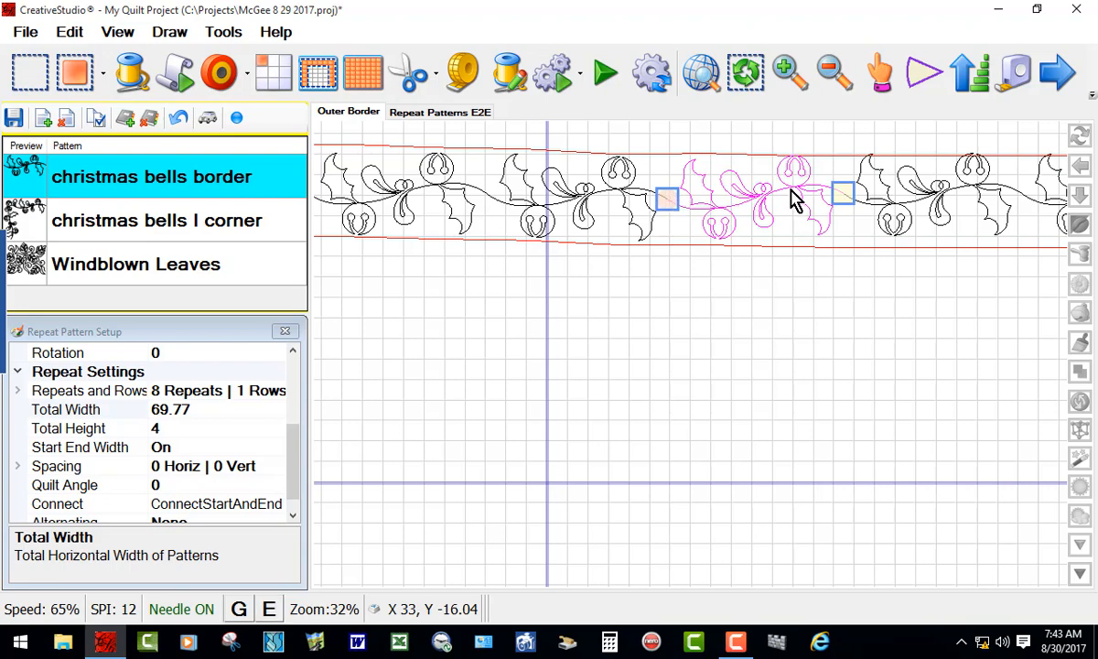
pyautogui.click(841, 197)
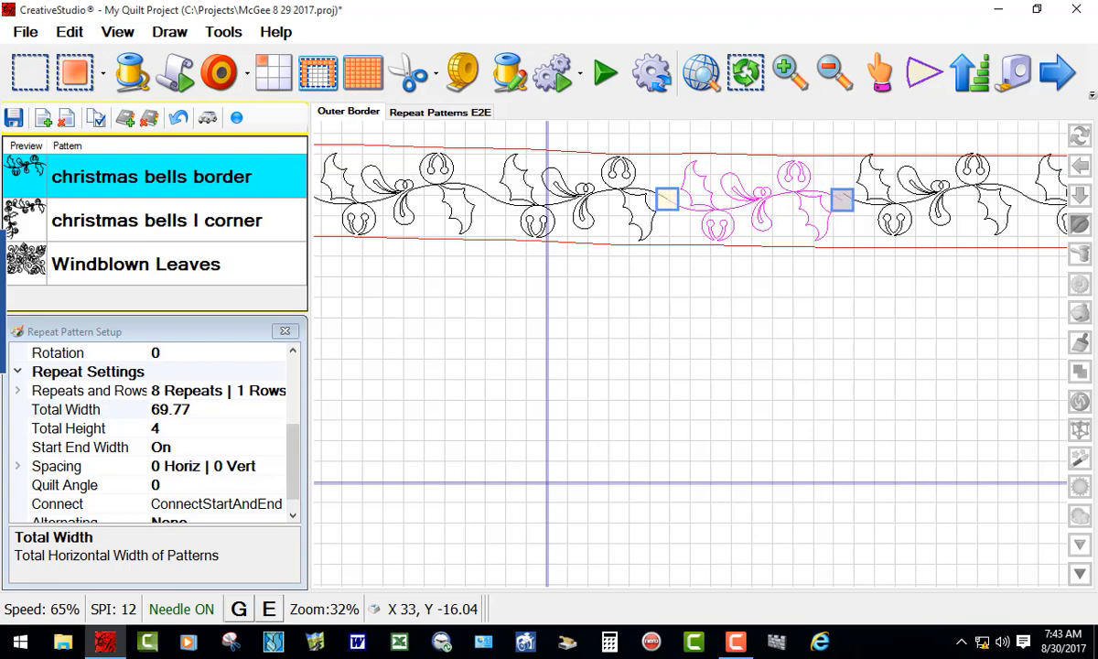
# - Attach the second following repeat's start point to the preceding lowered end, and lower its end point slightly within the border
pyautogui.click(886, 196)
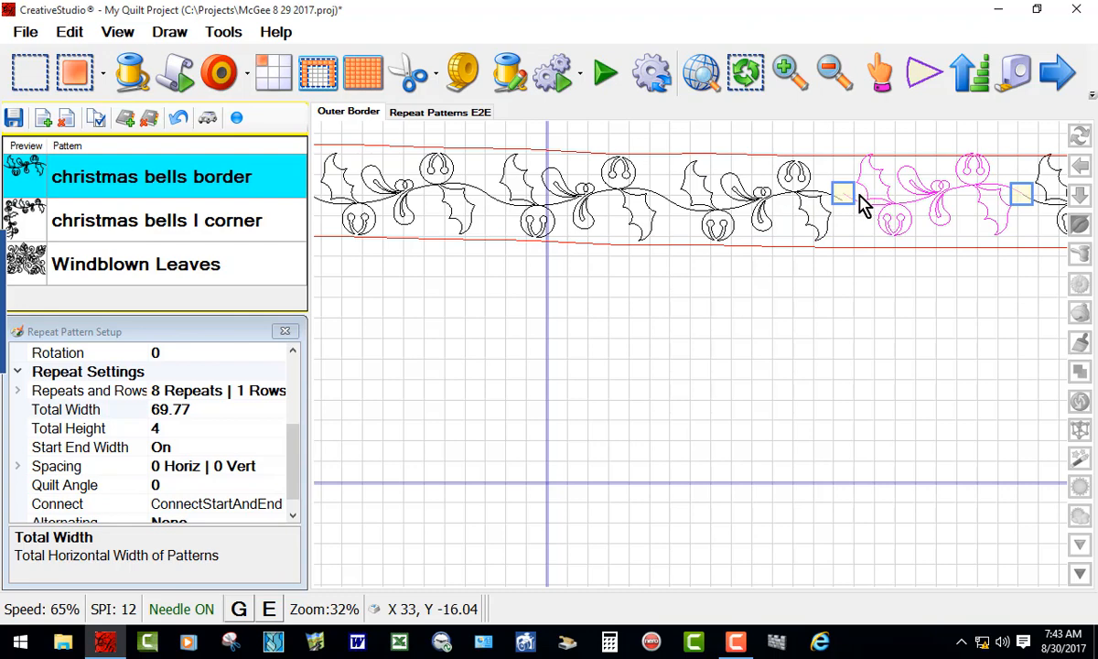
pyautogui.click(843, 199)
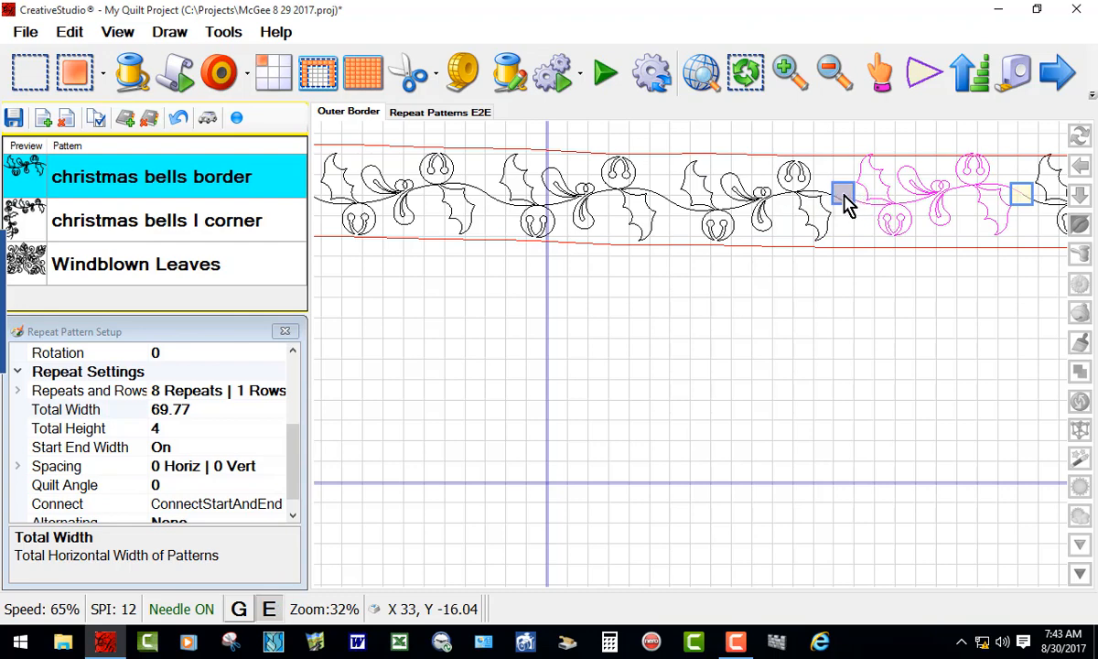
pyautogui.scroll(-3, 736, 216)
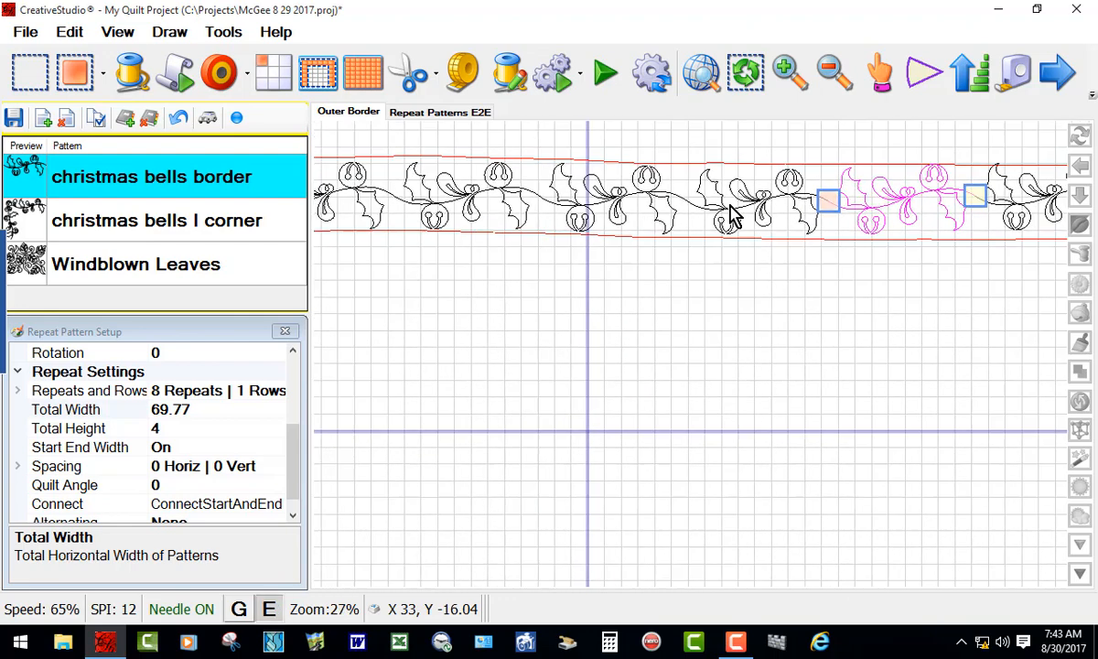
pyautogui.scroll(3, 970, 194)
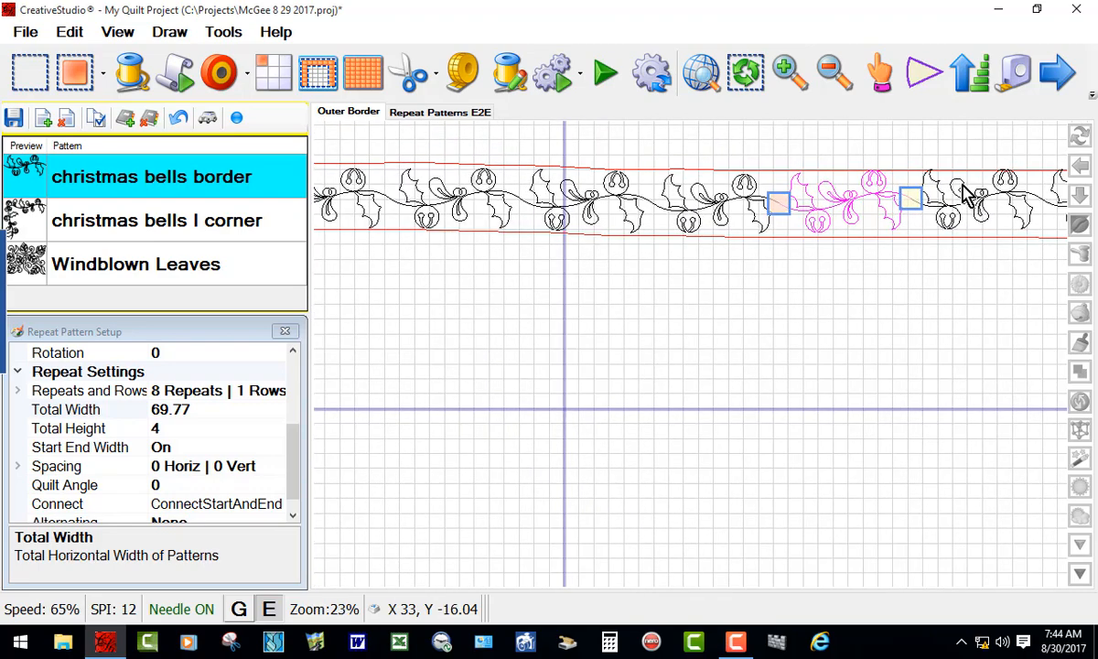
pyautogui.scroll(-2, 933, 201)
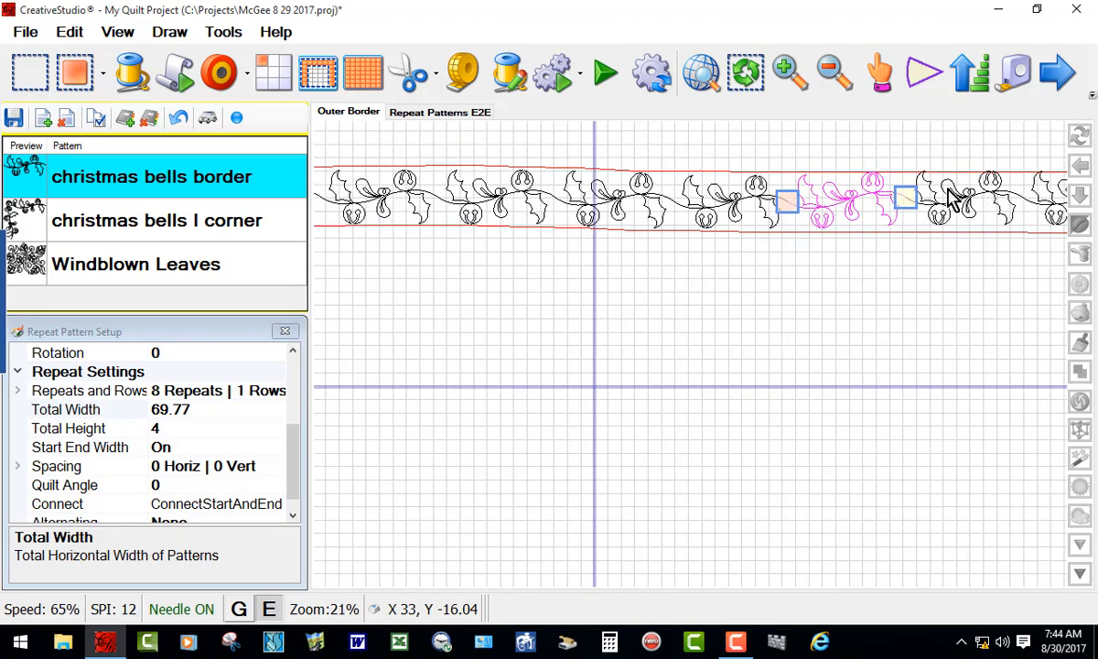
pyautogui.scroll(3, 924, 205)
pyautogui.scroll(1, 901, 208)
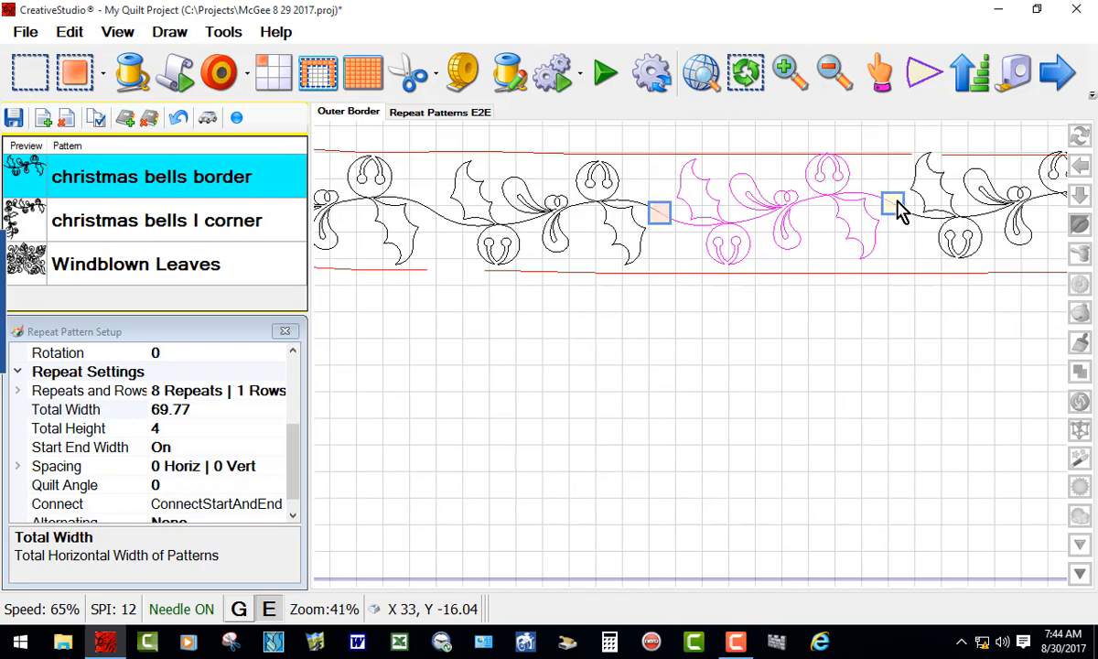
pyautogui.moveTo(896, 211); pyautogui.dragTo(899, 218)
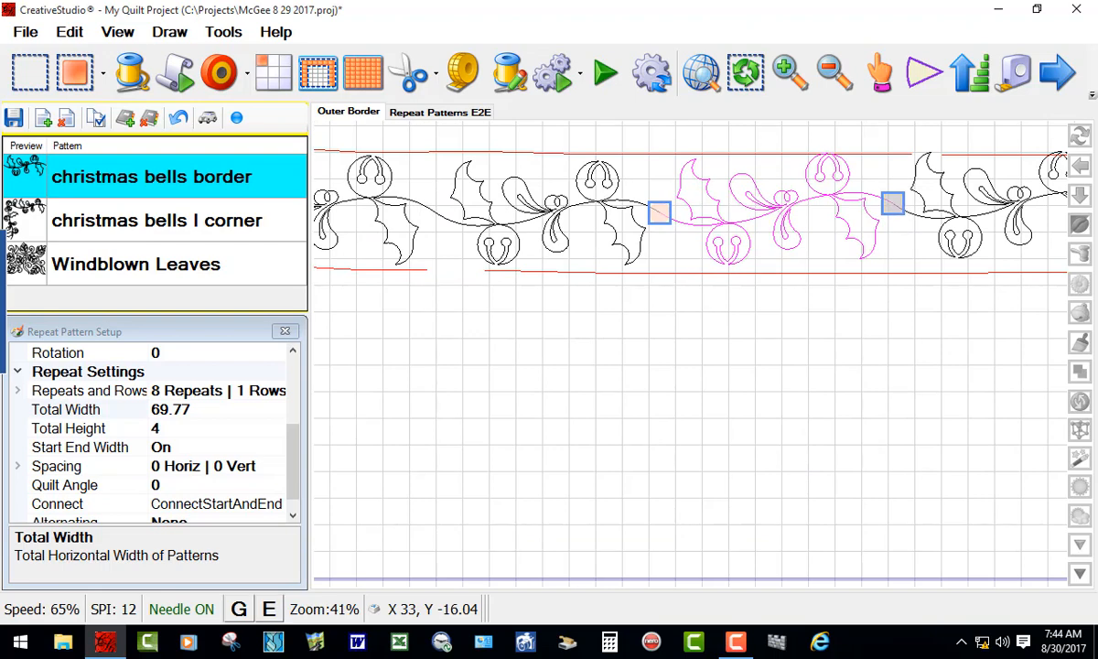
# - Select the third following repeat and snap its start point onto the end of the repeat just lowered
pyautogui.click(956, 217)
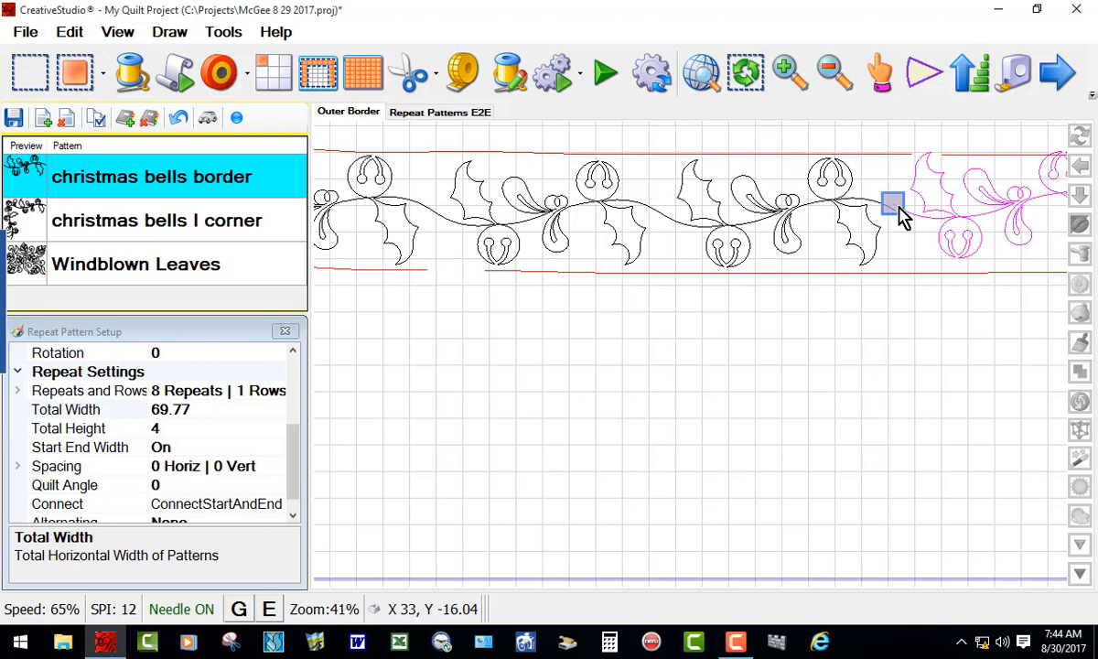
pyautogui.moveTo(901, 216); pyautogui.dragTo(906, 216)
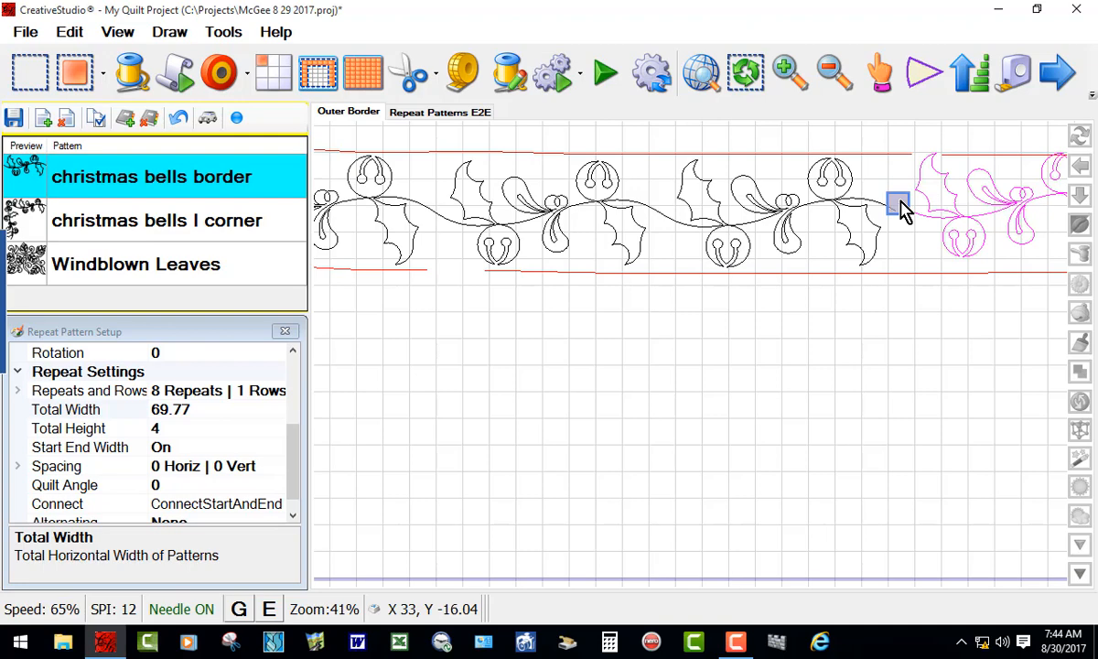
pyautogui.press('e')
pyautogui.moveTo(901, 209); pyautogui.dragTo(898, 216)
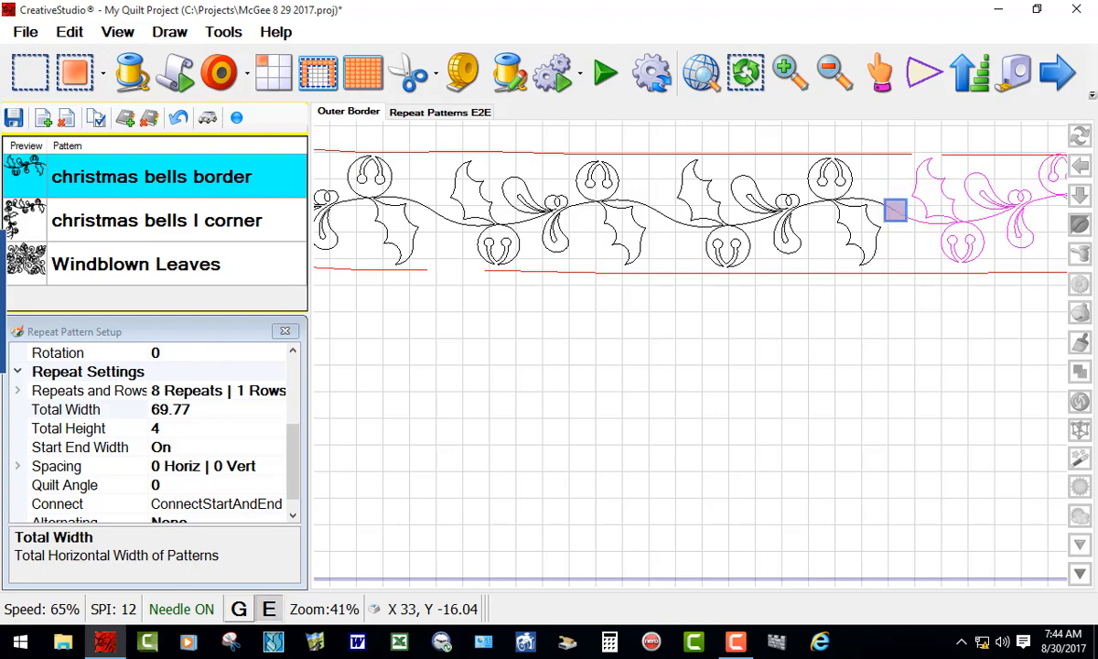
pyautogui.scroll(-5, 804, 237)
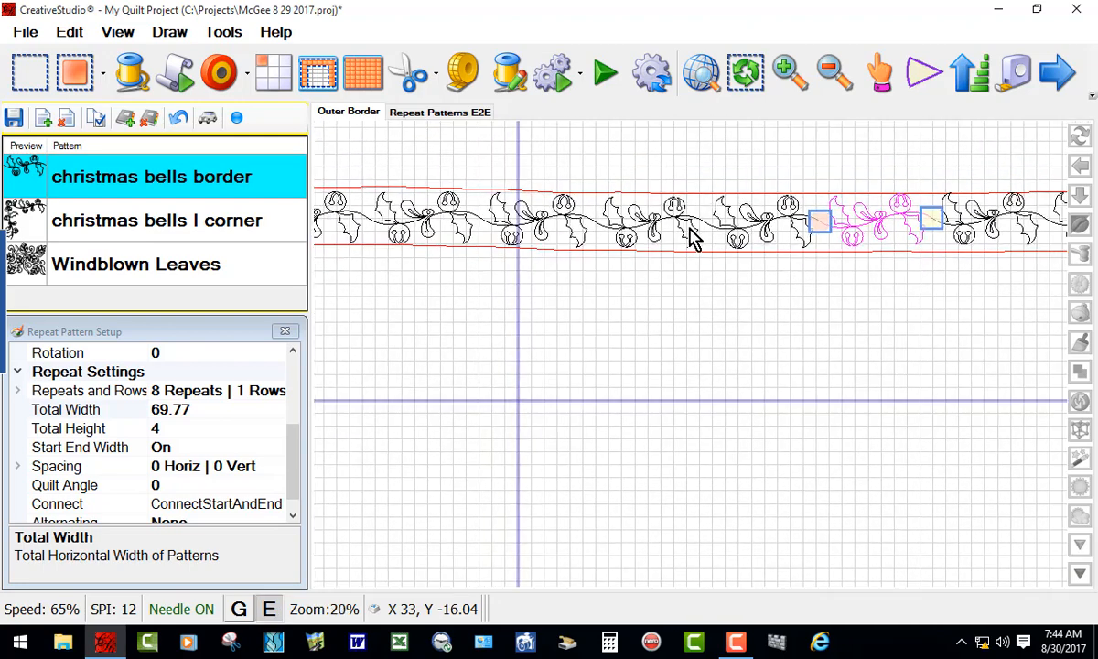
pyautogui.scroll(-2, 661, 237)
pyautogui.scroll(4, 914, 240)
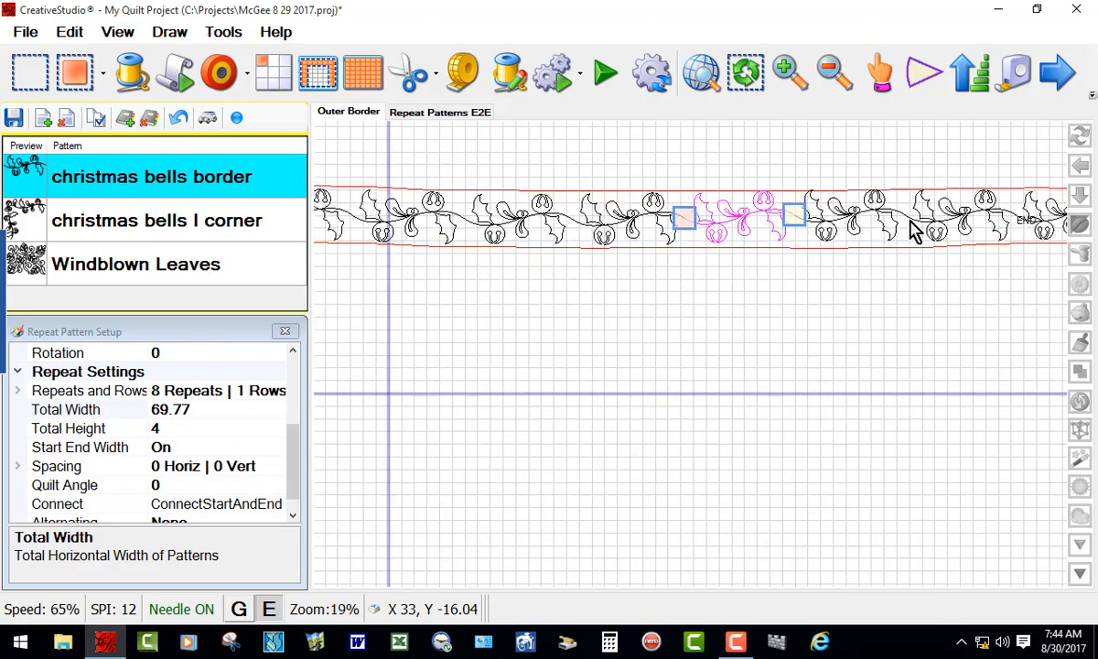
# - Nudge the end point of the row's next-to-last repeat, attach the last repeat's start point to it, and deselect the pattern
pyautogui.scroll(2, 823, 212)
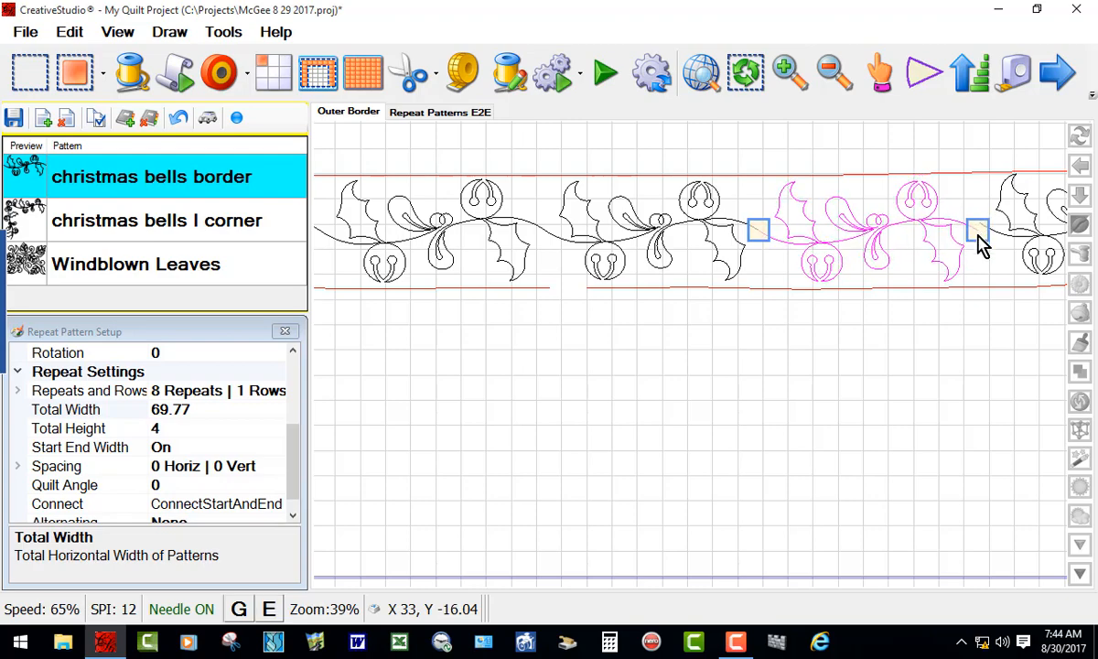
pyautogui.scroll(-4, 981, 243)
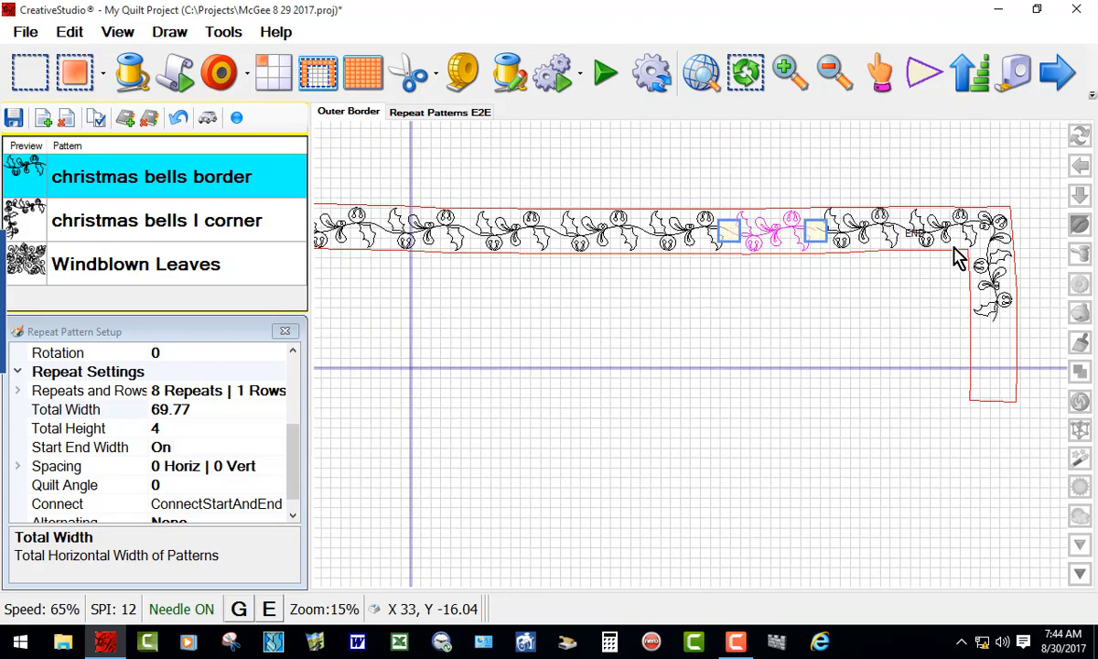
pyautogui.scroll(4, 954, 256)
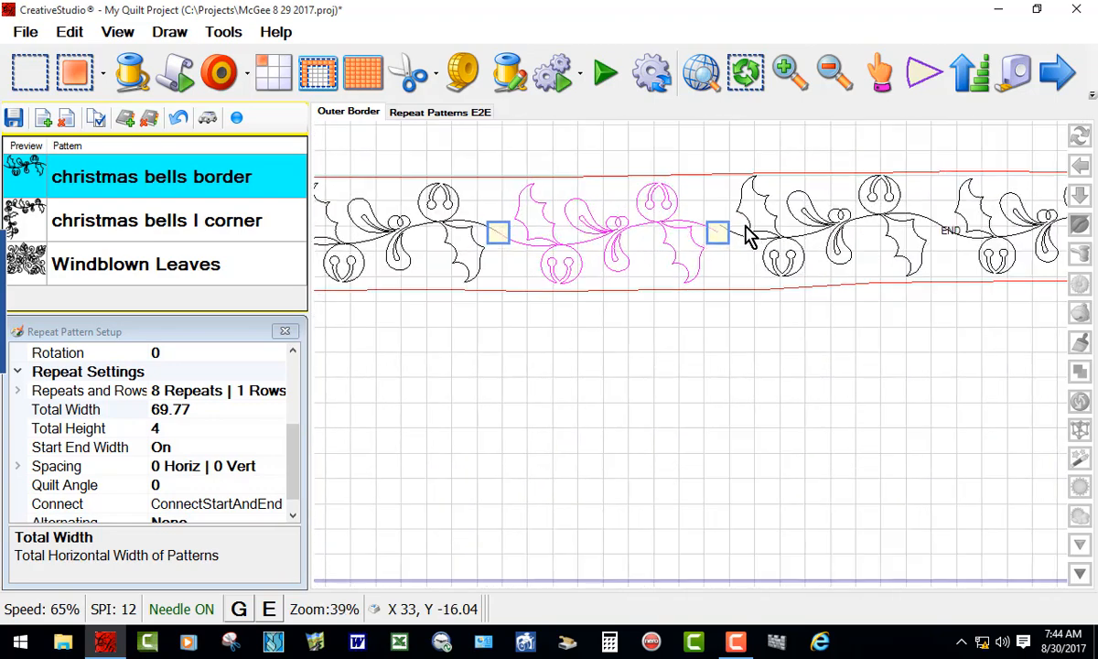
pyautogui.moveTo(719, 234); pyautogui.dragTo(714, 232)
pyautogui.click(727, 234)
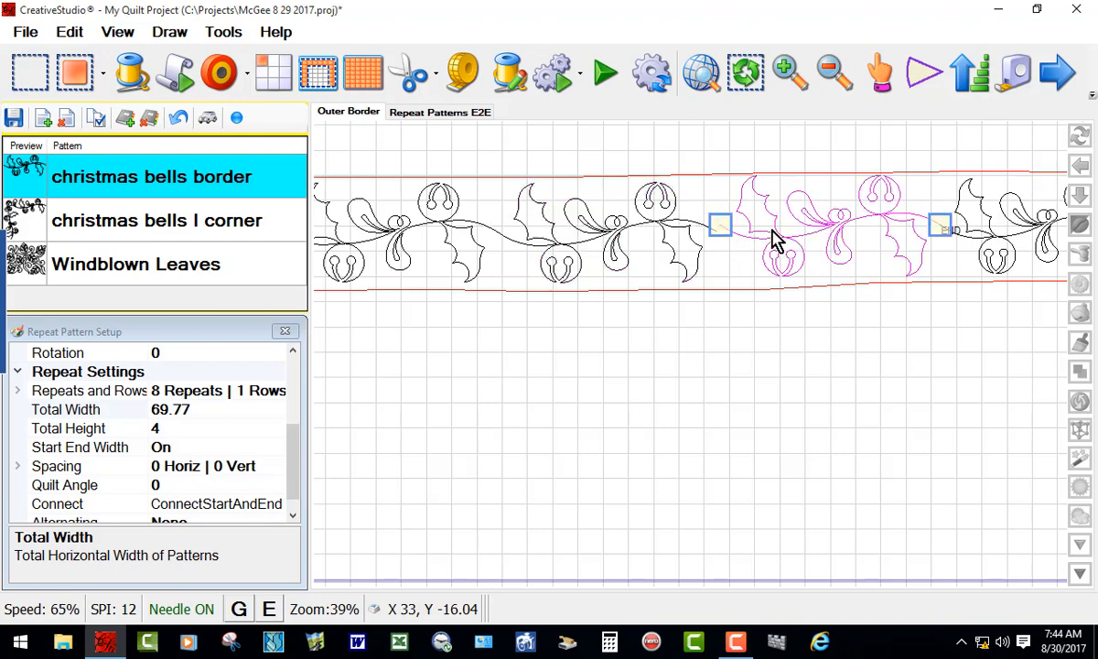
pyautogui.moveTo(720, 225); pyautogui.dragTo(714, 231)
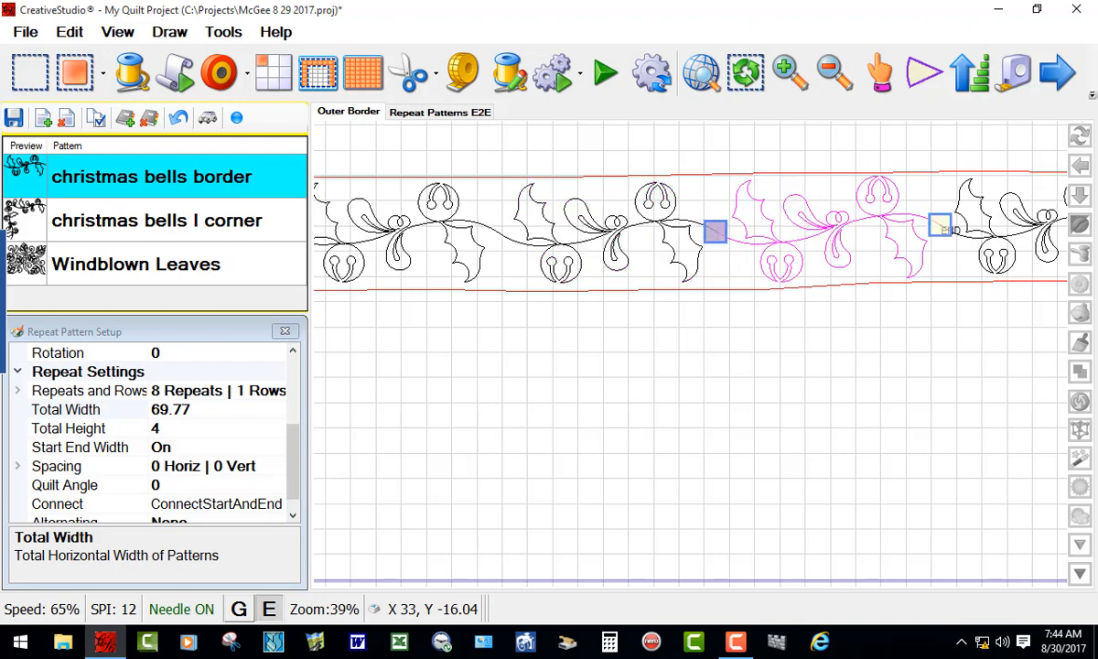
pyautogui.click(754, 319)
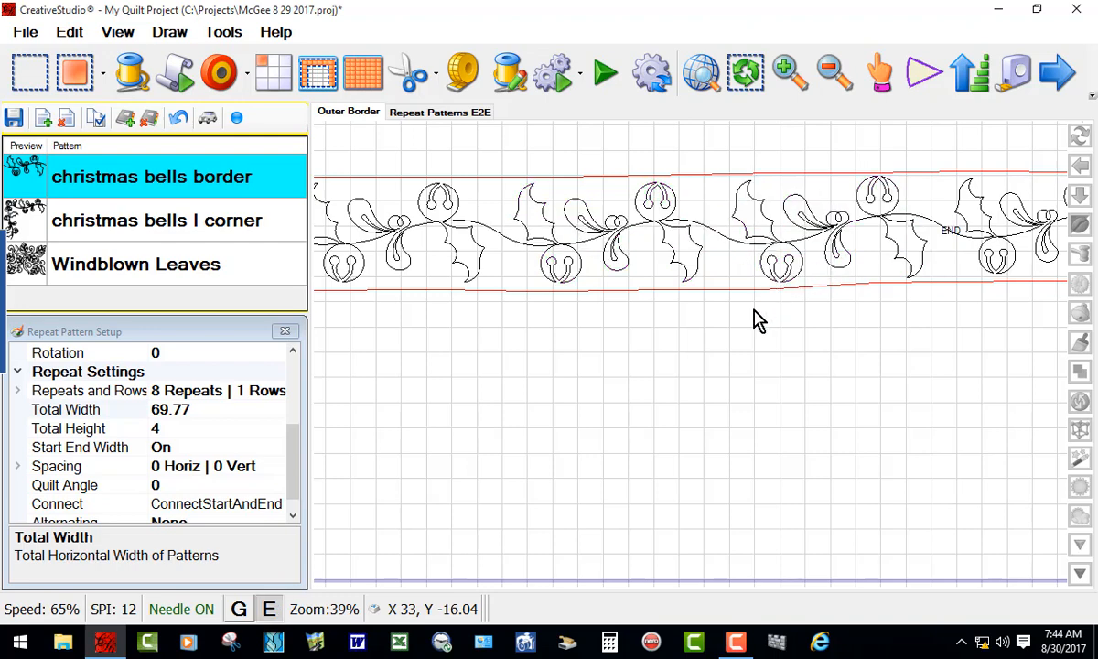
# - Examine the adjusted bells row across the whole top border, from one corner pattern to the other
pyautogui.scroll(-1, 637, 261)
pyautogui.scroll(-3, 638, 260)
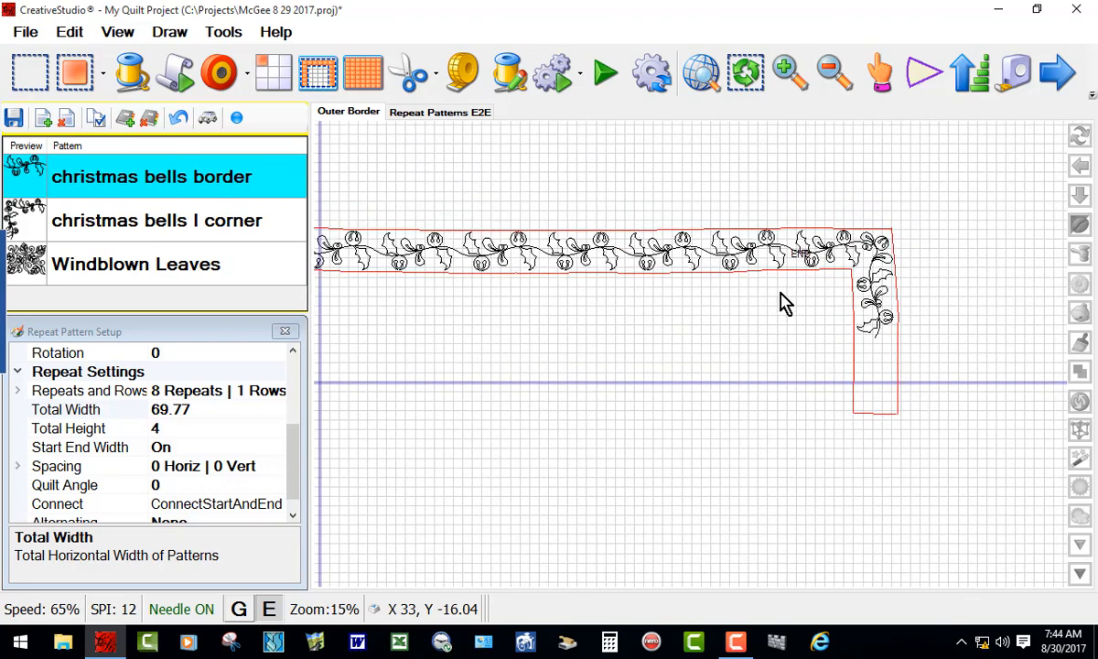
pyautogui.scroll(-5, 778, 307)
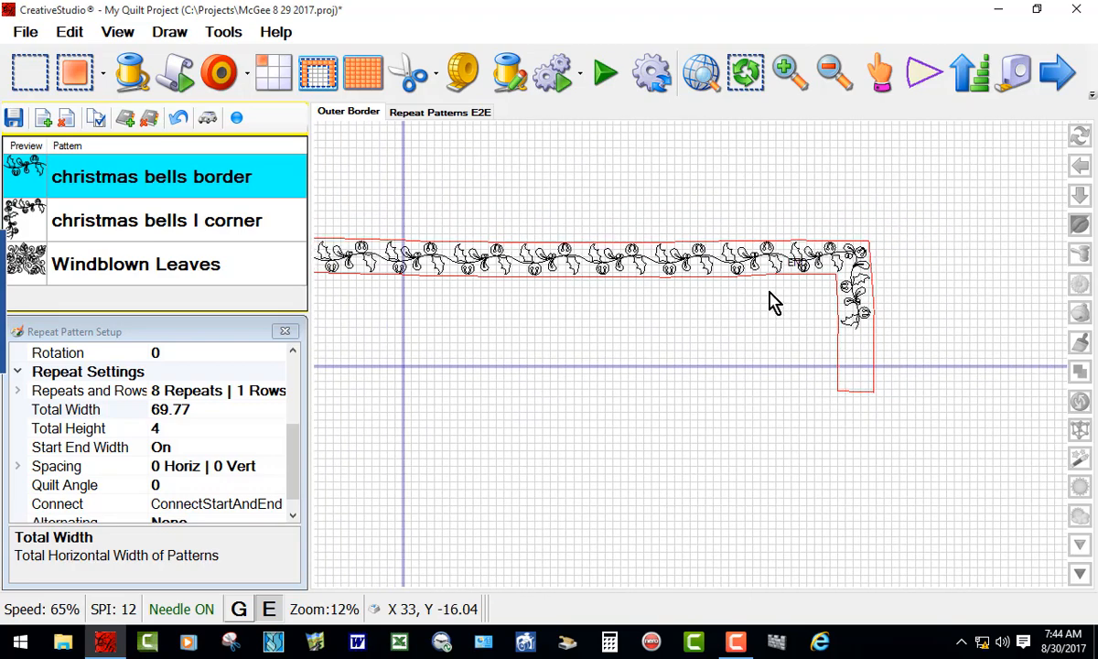
pyautogui.scroll(-1, 747, 297)
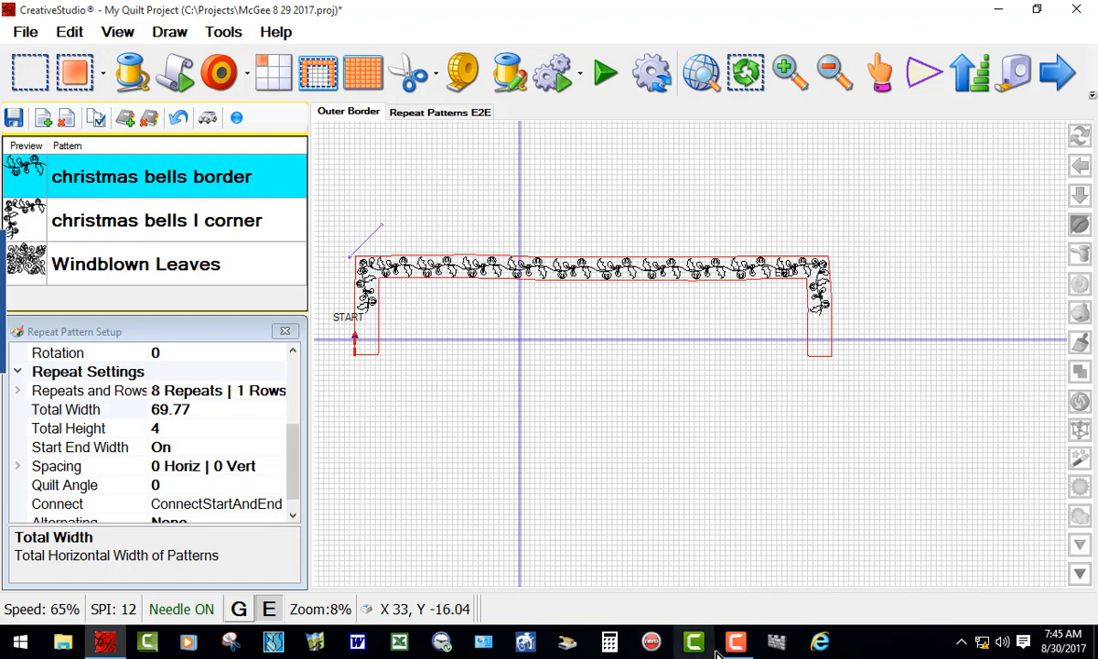
pyautogui.moveTo(735, 645)
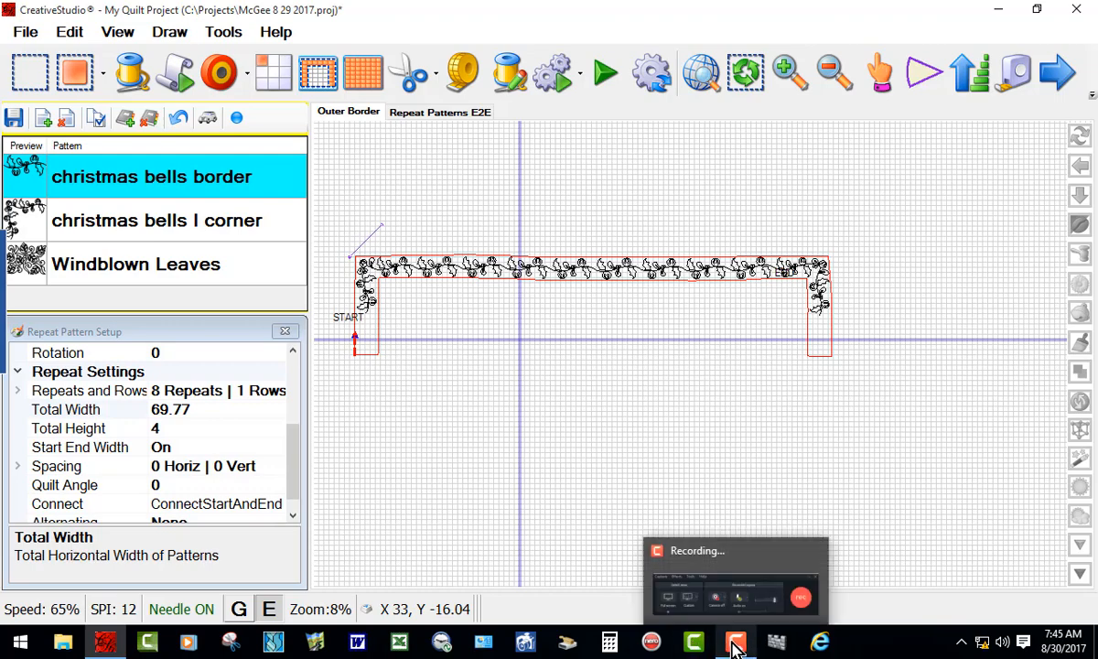
pyautogui.scroll(2, 613, 277)
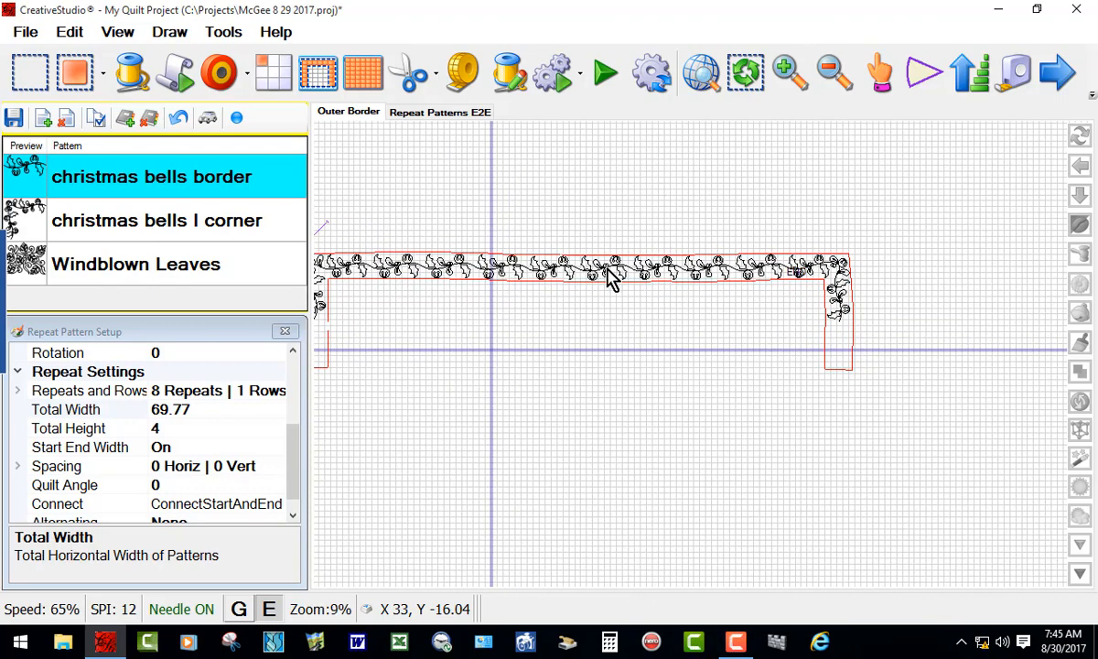
pyautogui.scroll(-2, 589, 279)
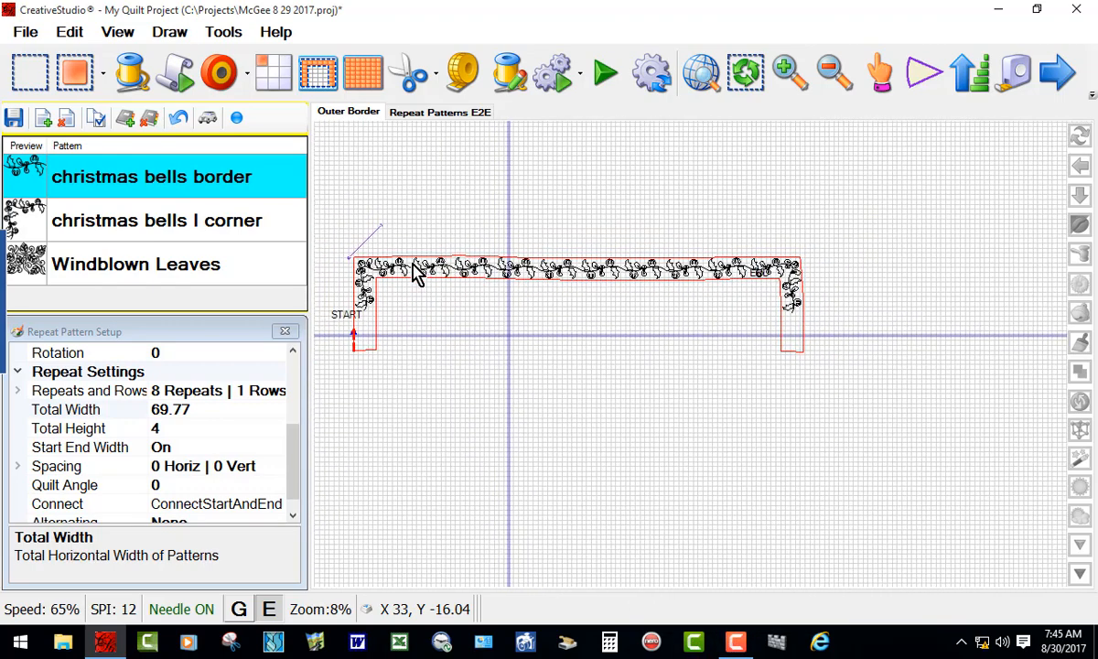
# - Order-join the christmas bells corners and border repeats into one continuous stitching path, starting from the left corner pattern's lower end
pyautogui.scroll(-1, 361, 258)
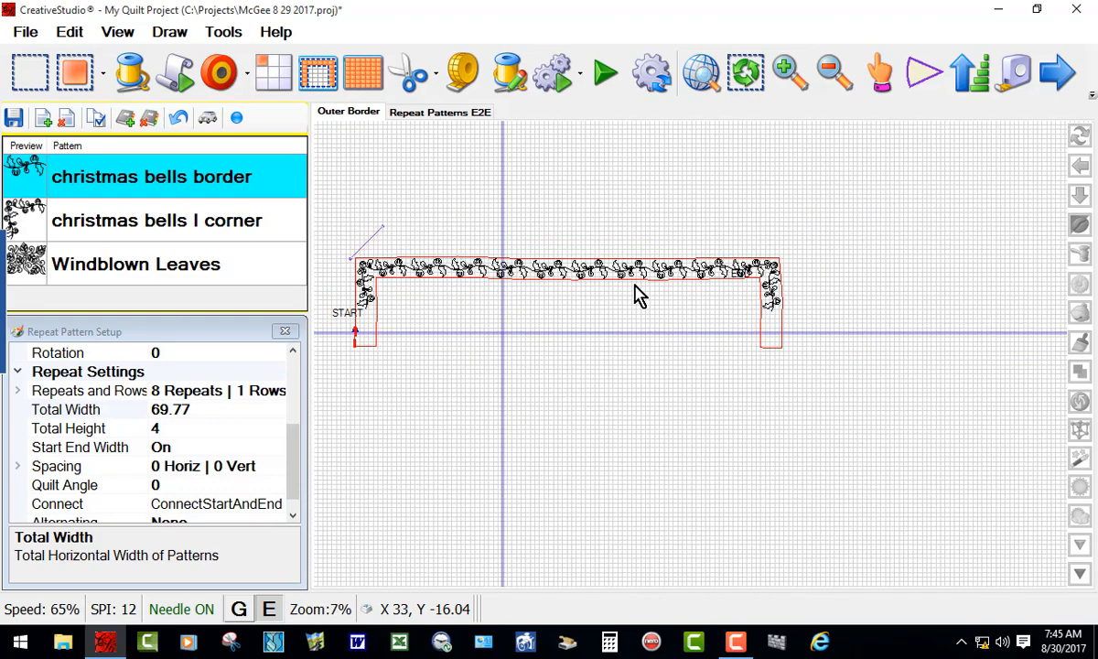
pyautogui.scroll(2, 434, 312)
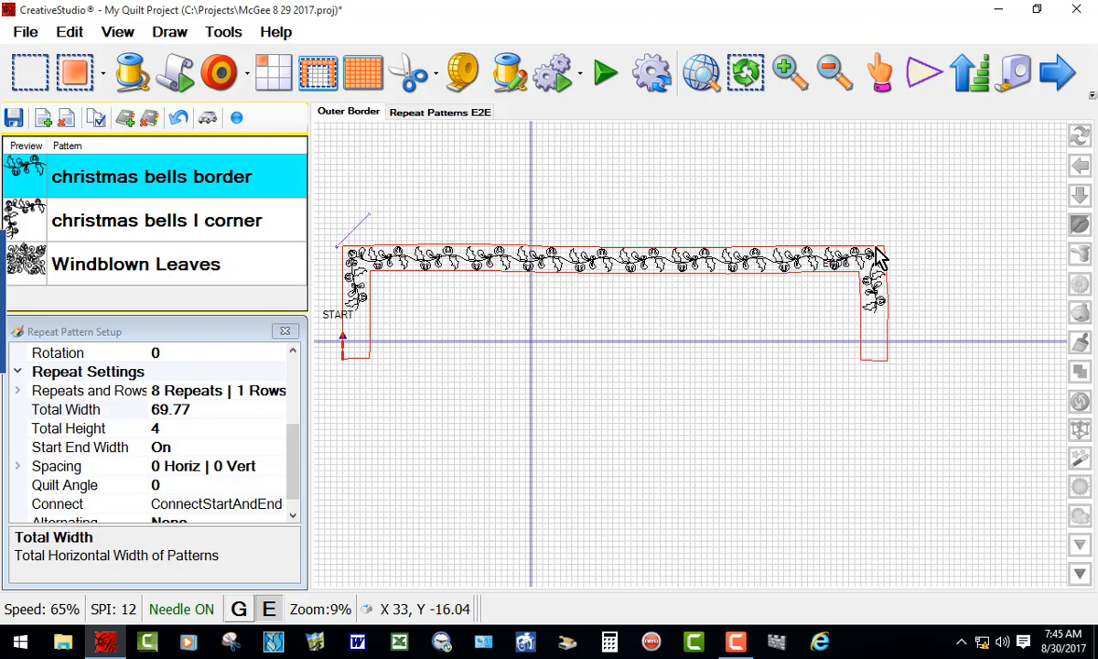
pyautogui.scroll(5, 348, 311)
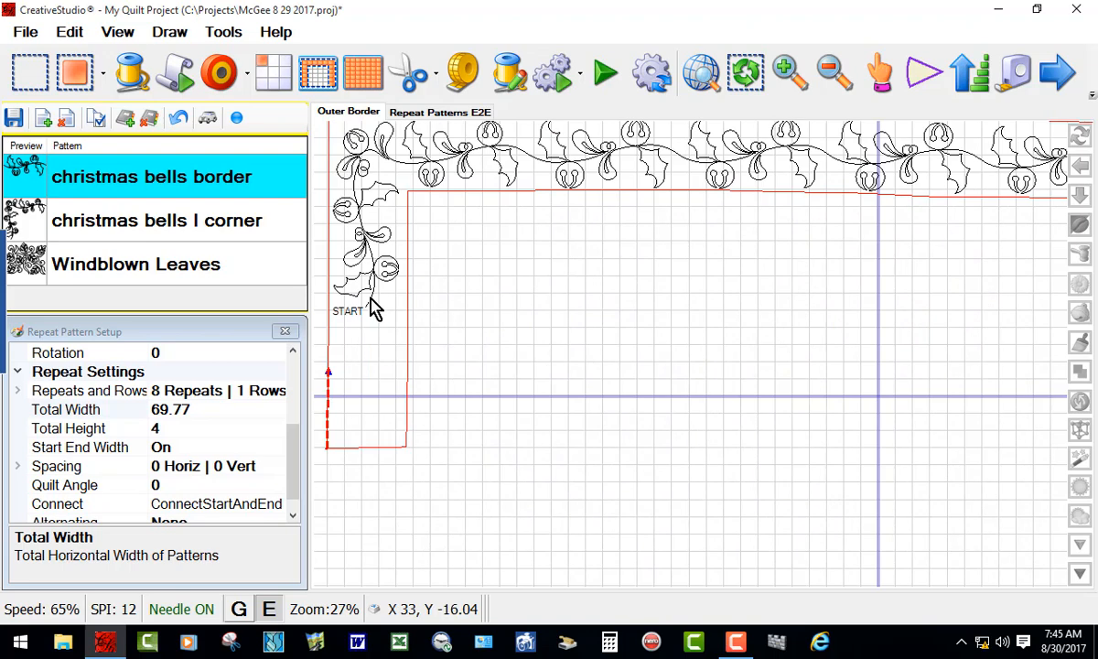
pyautogui.click(375, 309)
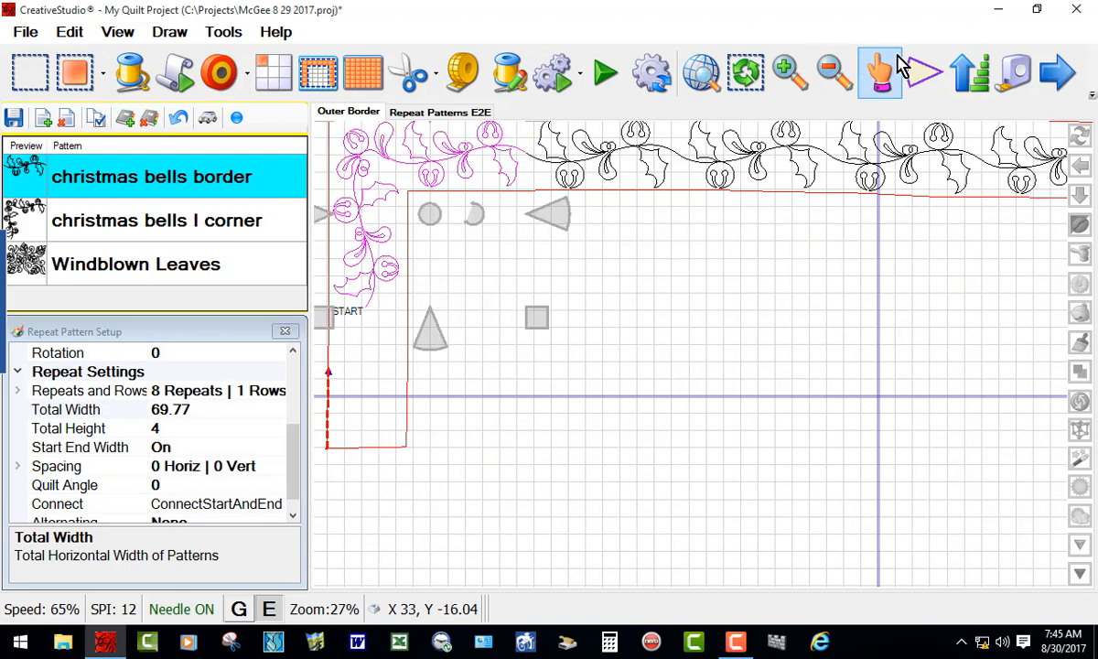
pyautogui.click(924, 74)
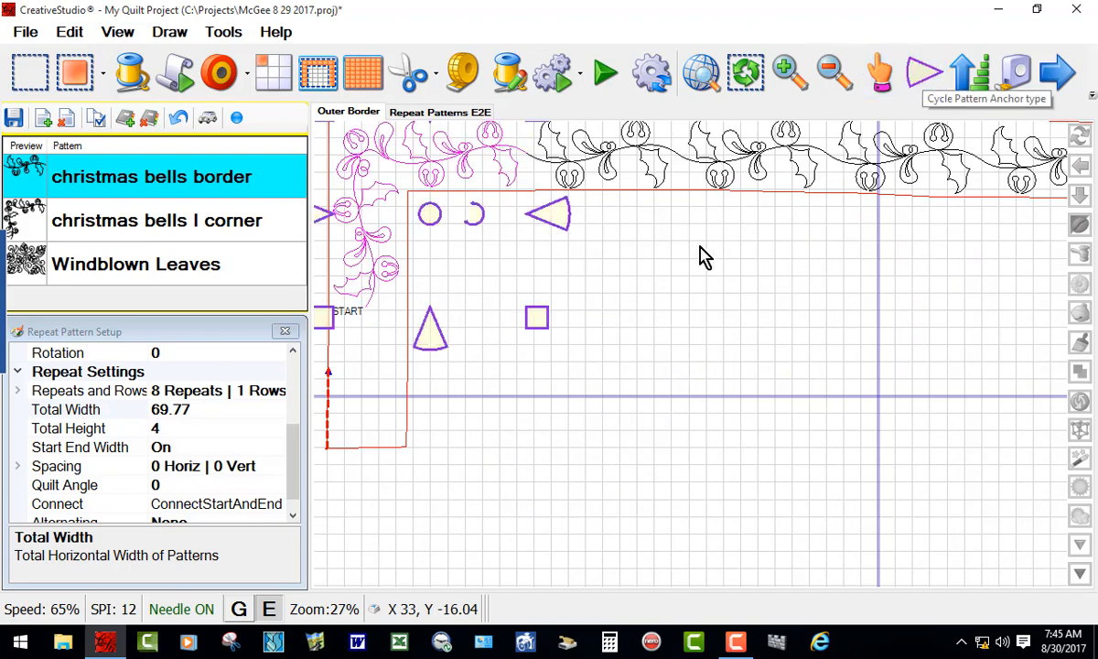
pyautogui.rightClick(372, 293)
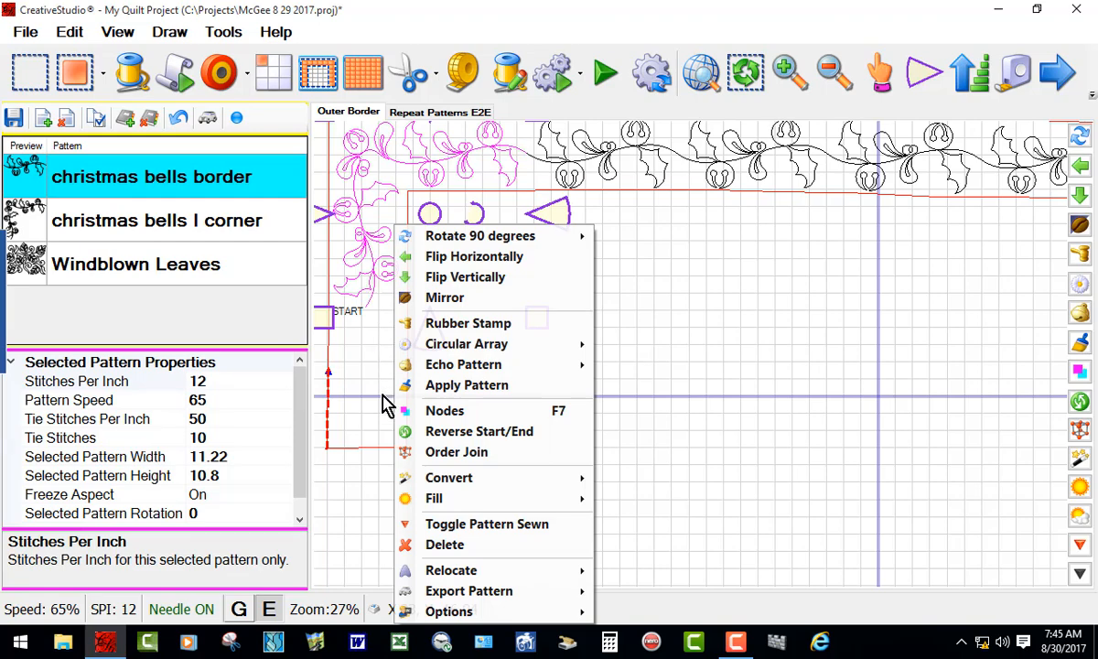
pyautogui.click(445, 451)
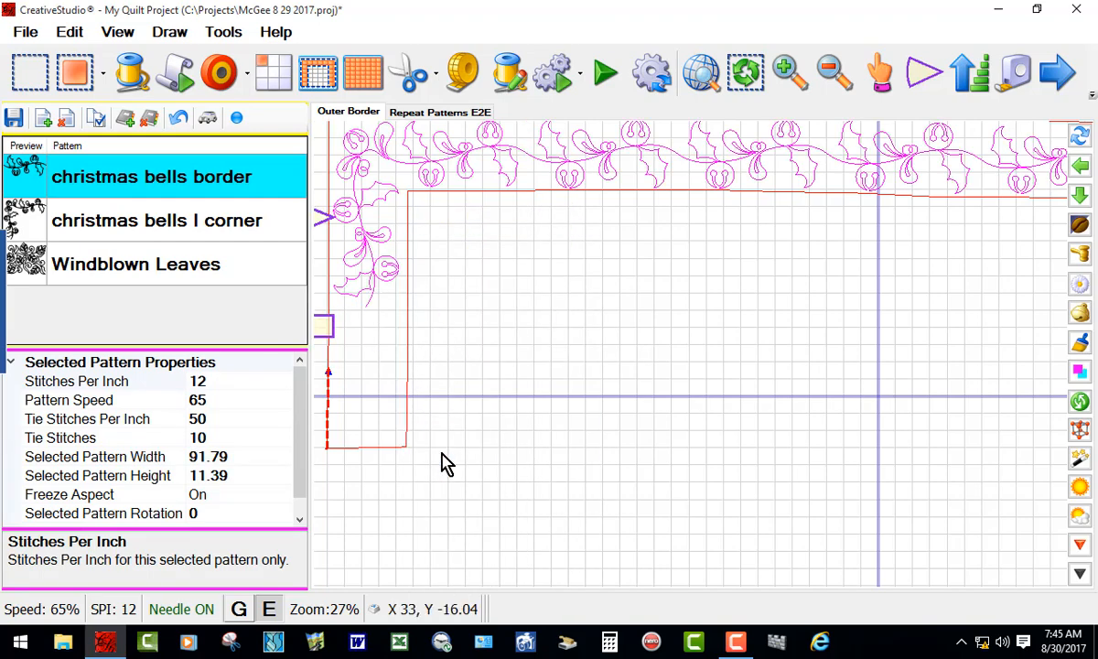
# - Select the two spare corner patterns below the outer border, mark the group as sewn, and deselect it
pyautogui.scroll(-1, 385, 395)
pyautogui.scroll(-4, 365, 382)
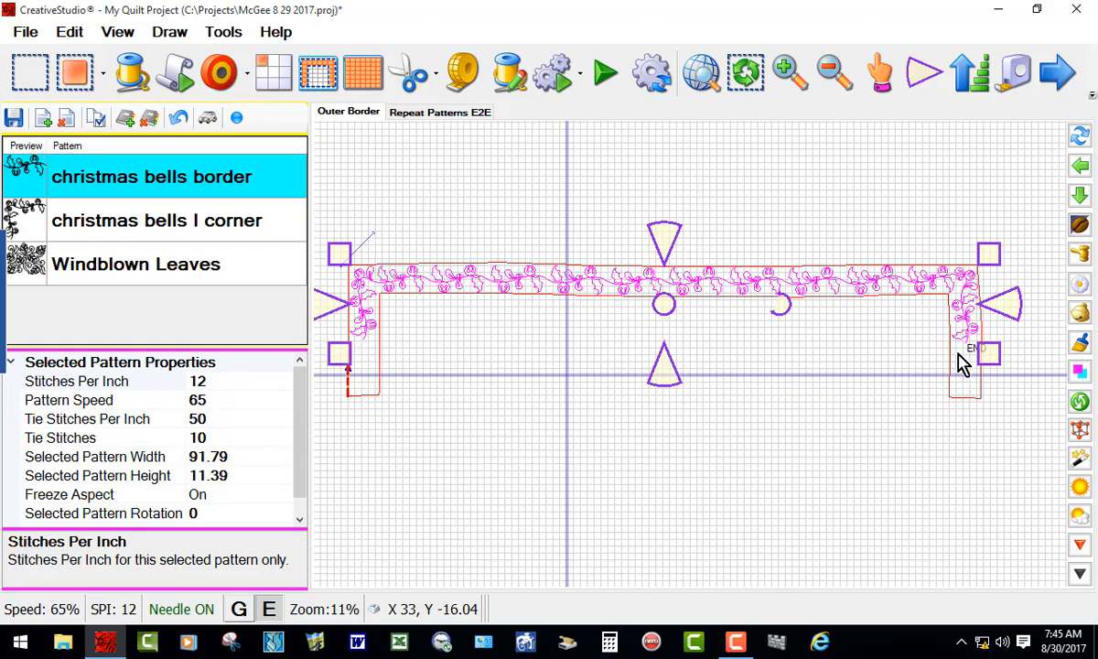
pyautogui.scroll(-5, 559, 286)
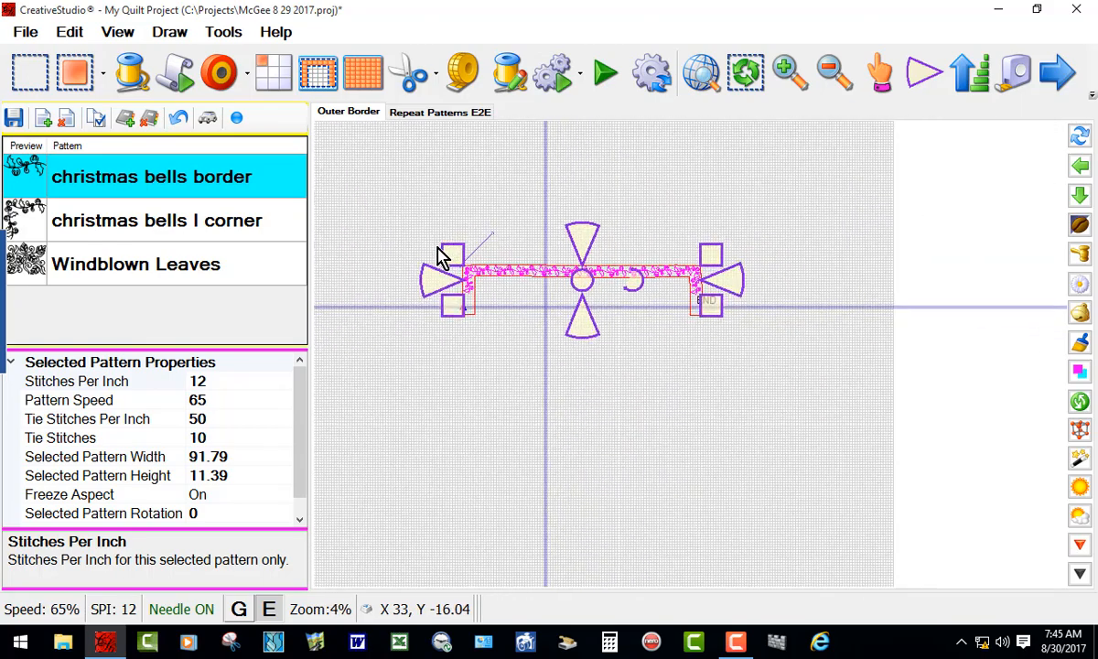
pyautogui.scroll(-1, 522, 249)
pyautogui.moveTo(393, 419); pyautogui.dragTo(674, 510)
pyautogui.rightClick(537, 462)
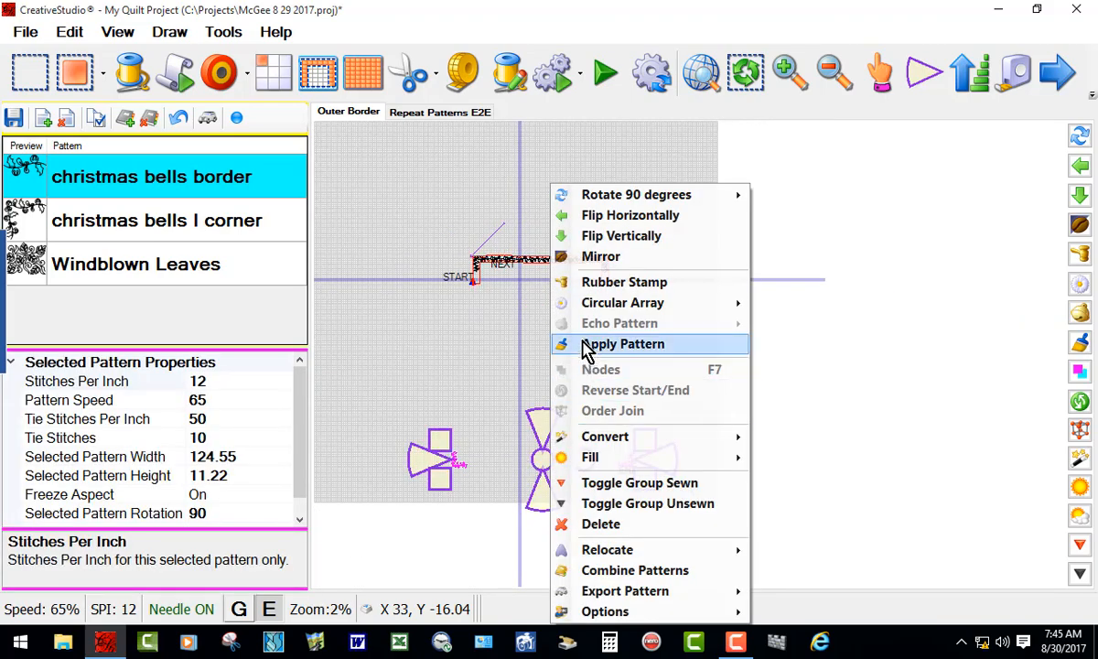
pyautogui.click(675, 482)
pyautogui.click(759, 441)
pyautogui.scroll(1, 537, 274)
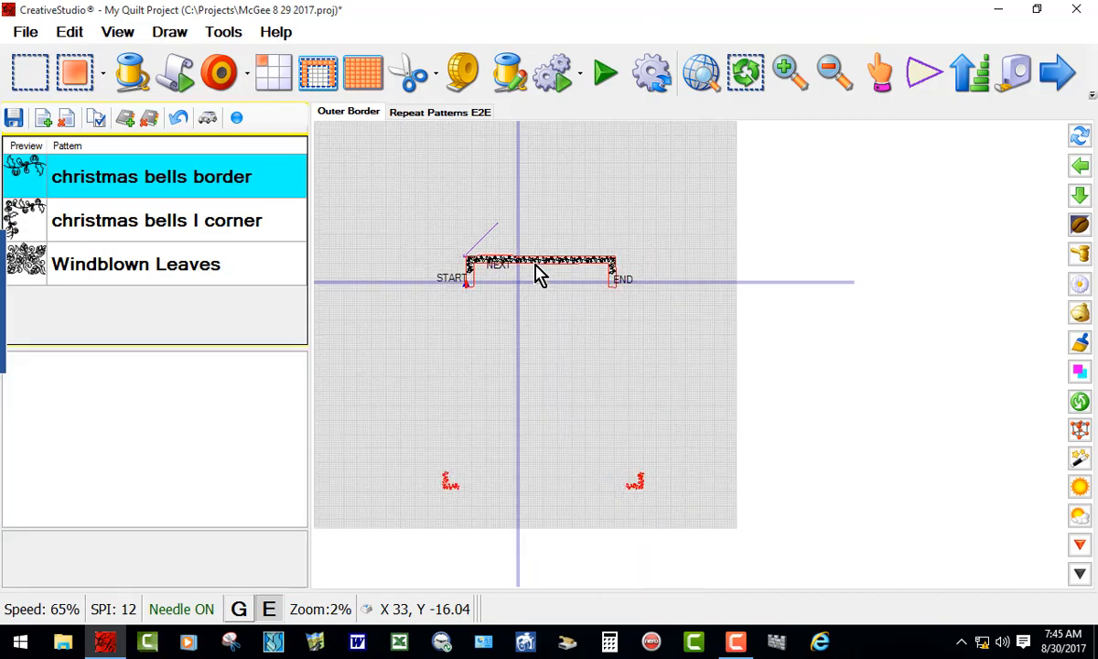
# - Mark the row's last border repeat and the adjoining right corner pattern as sewn
pyautogui.scroll(4, 533, 272)
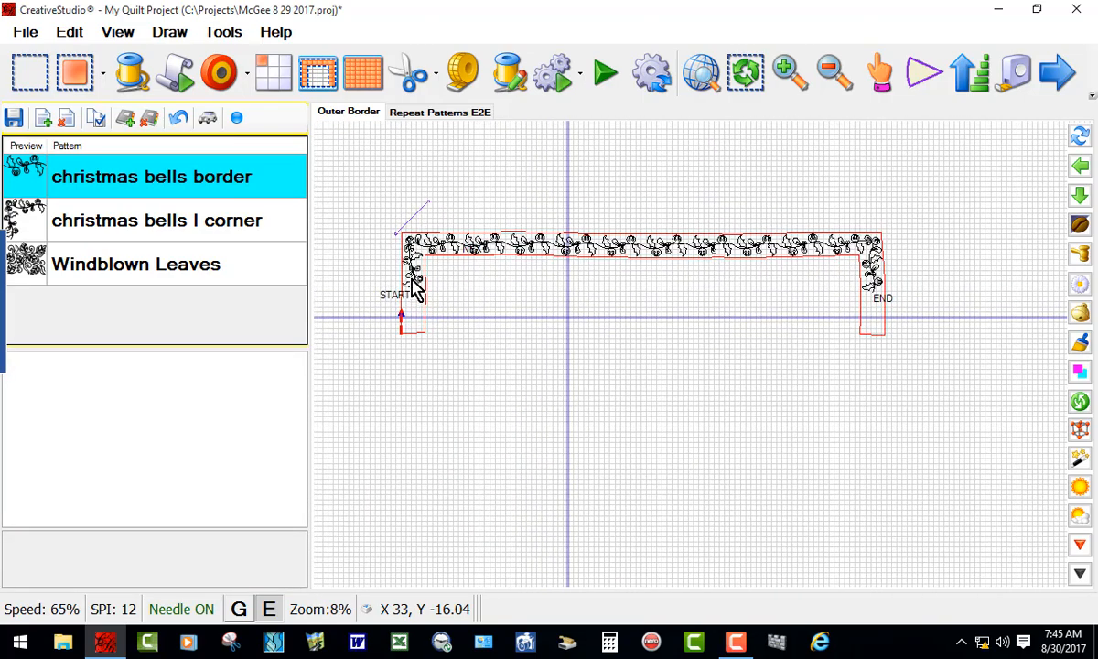
pyautogui.scroll(2, 466, 270)
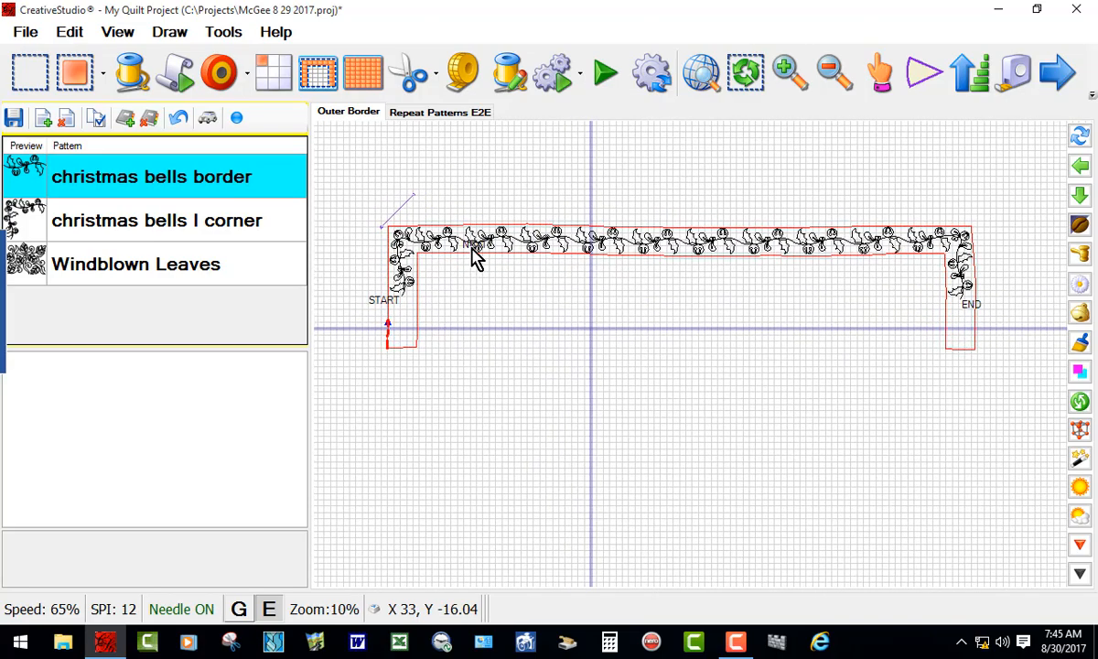
pyautogui.scroll(-2, 780, 323)
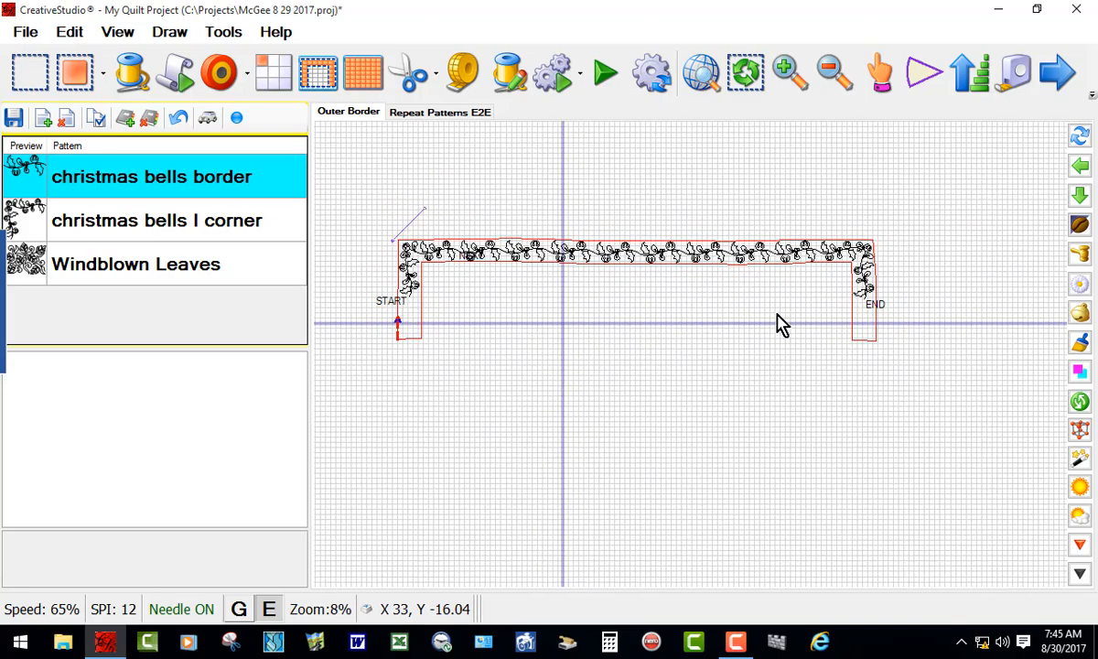
pyautogui.scroll(2, 887, 311)
pyautogui.scroll(3, 892, 311)
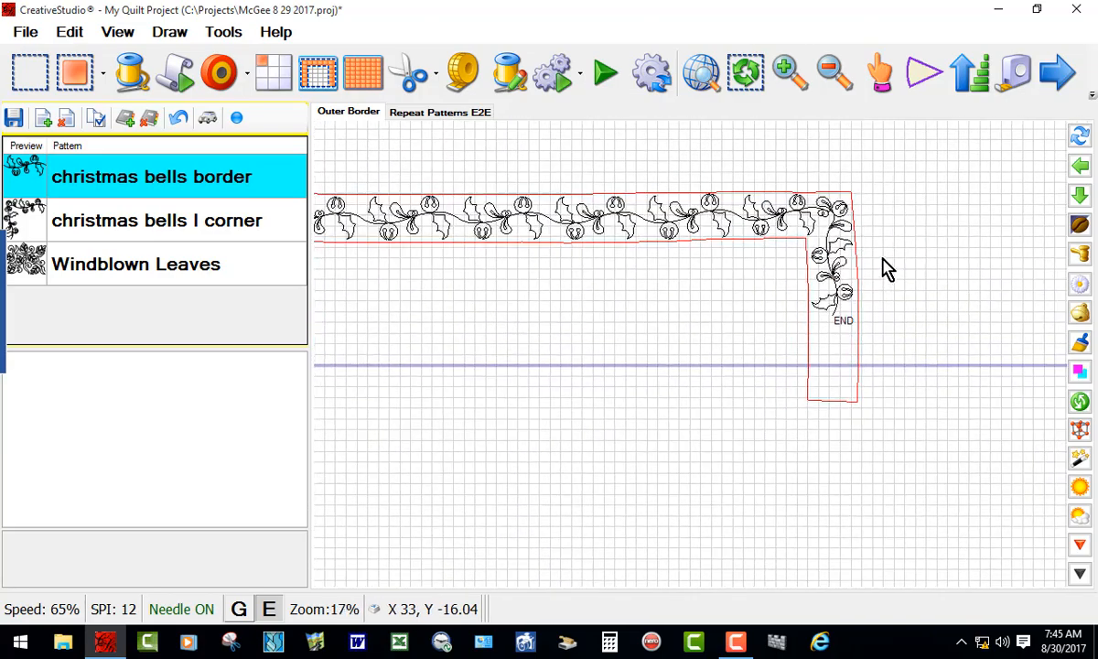
pyautogui.scroll(1, 880, 268)
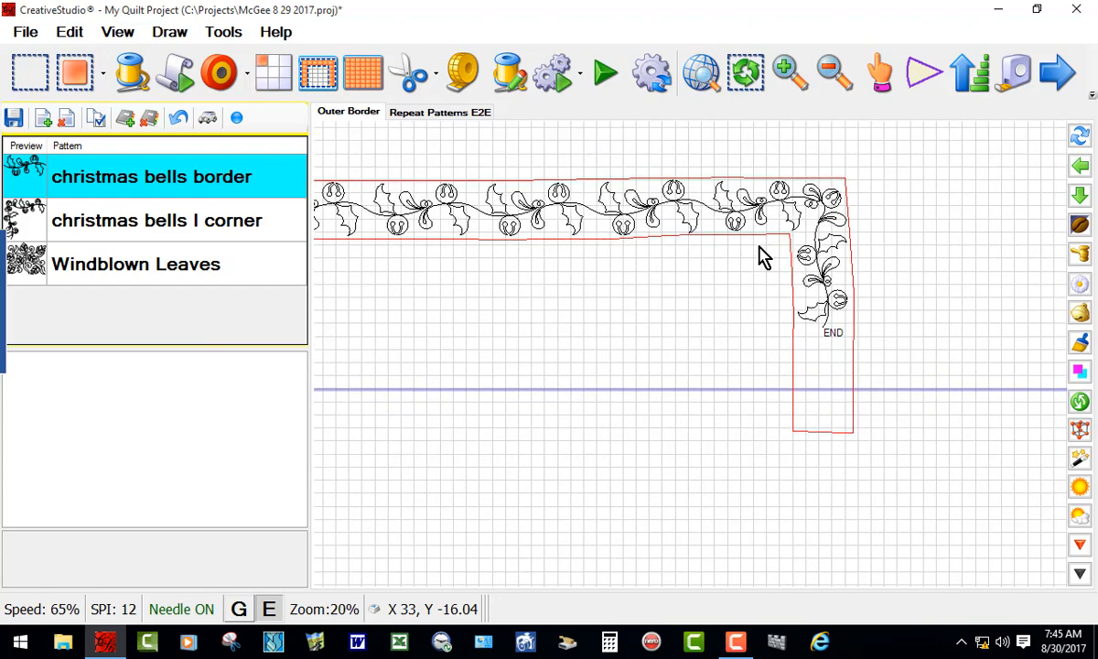
pyautogui.click(638, 220)
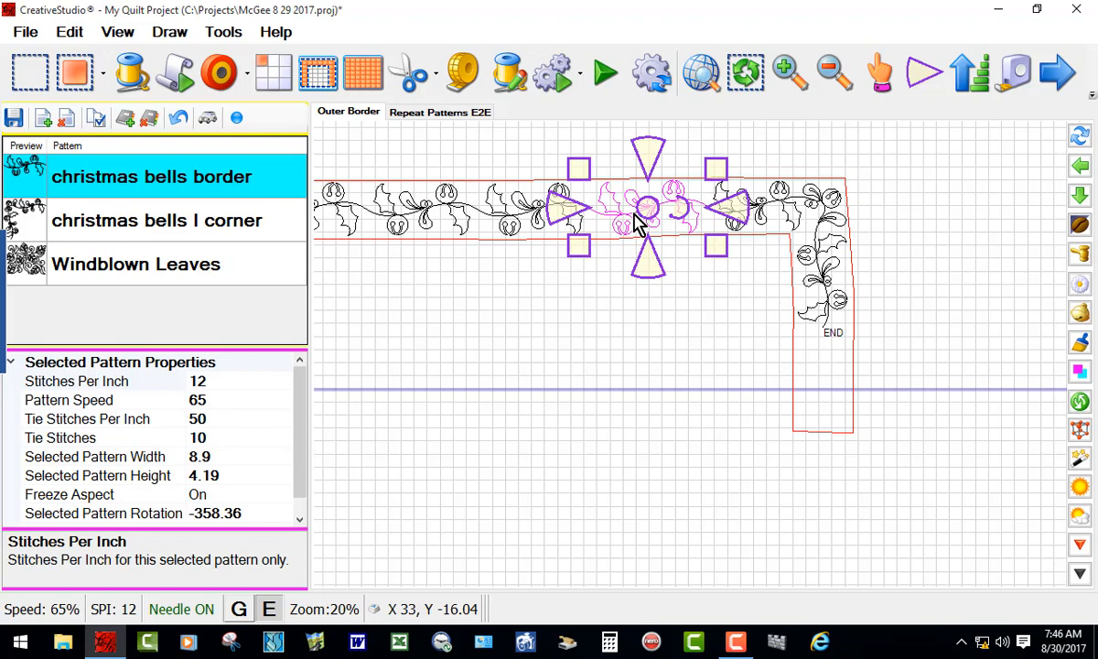
pyautogui.keyDown('ctrl'); pyautogui.click(805, 217); pyautogui.keyUp('ctrl')
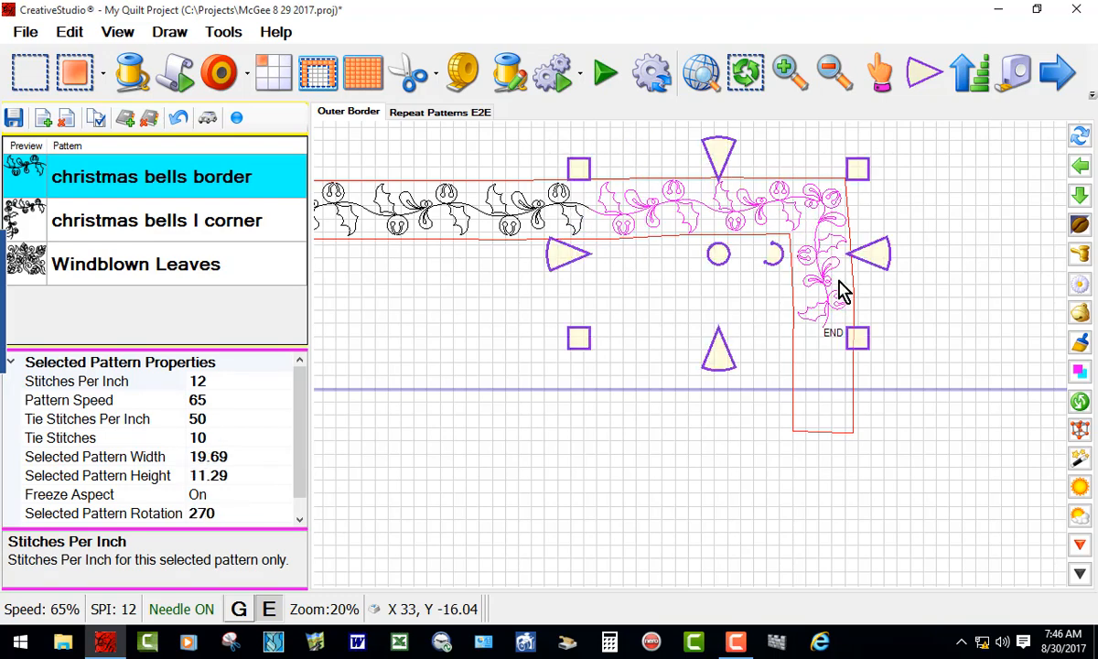
pyautogui.rightClick(738, 237)
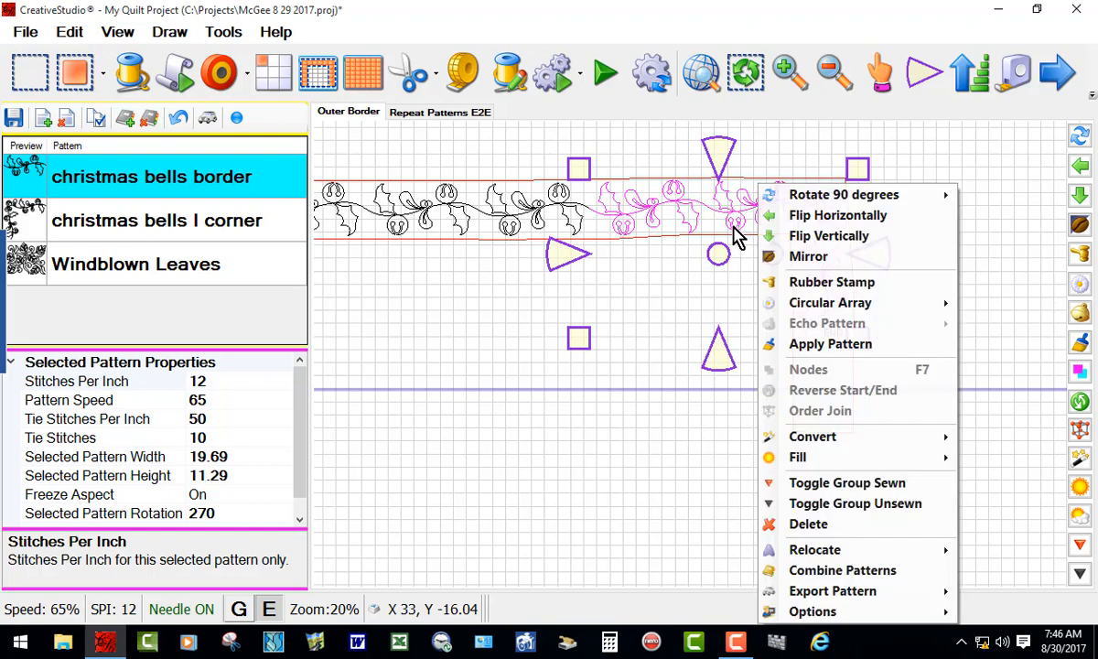
pyautogui.click(823, 490)
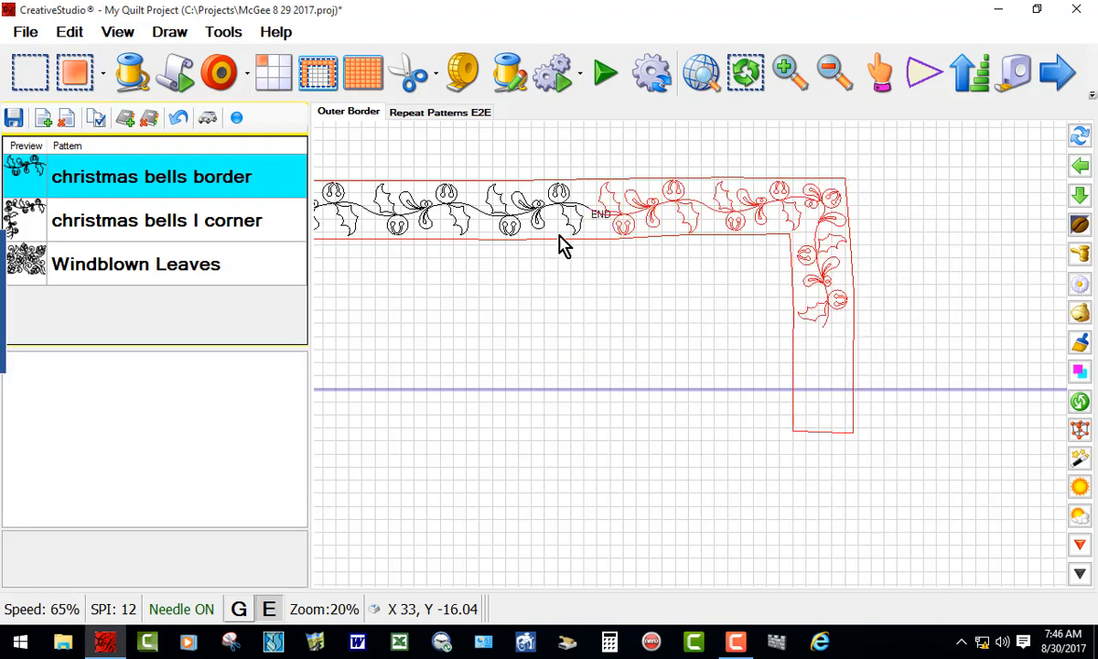
# - Examine the transition between the sewn and unsewn patterns near the right corner and across the whole border
pyautogui.scroll(1, 442, 229)
pyautogui.scroll(1, 442, 228)
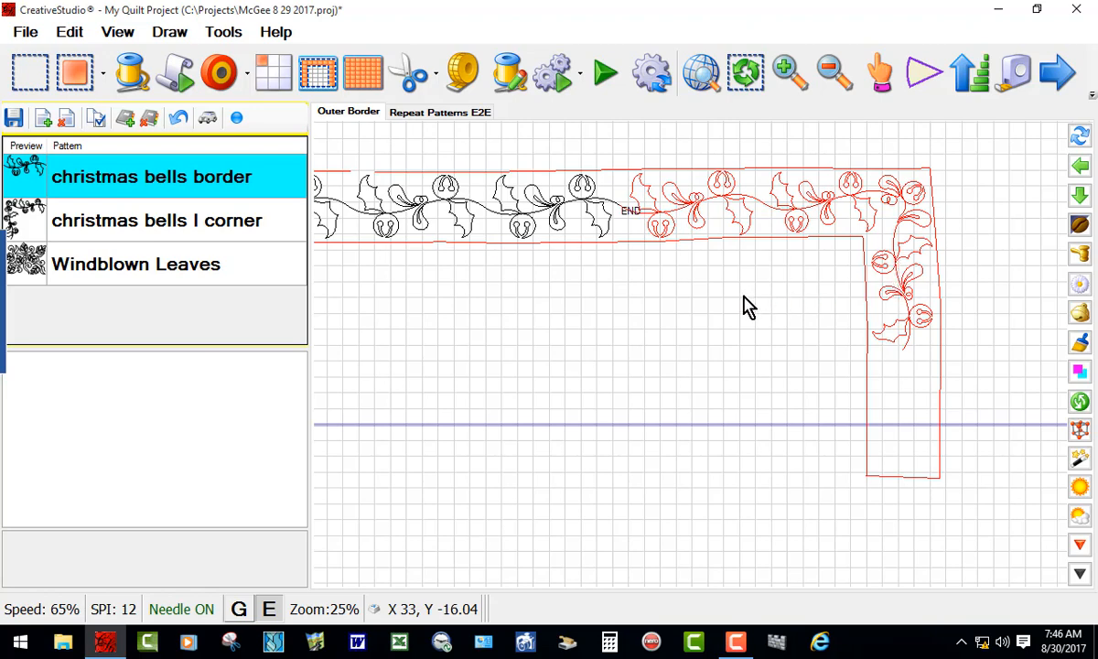
pyautogui.scroll(-2, 787, 320)
pyautogui.scroll(-1, 826, 326)
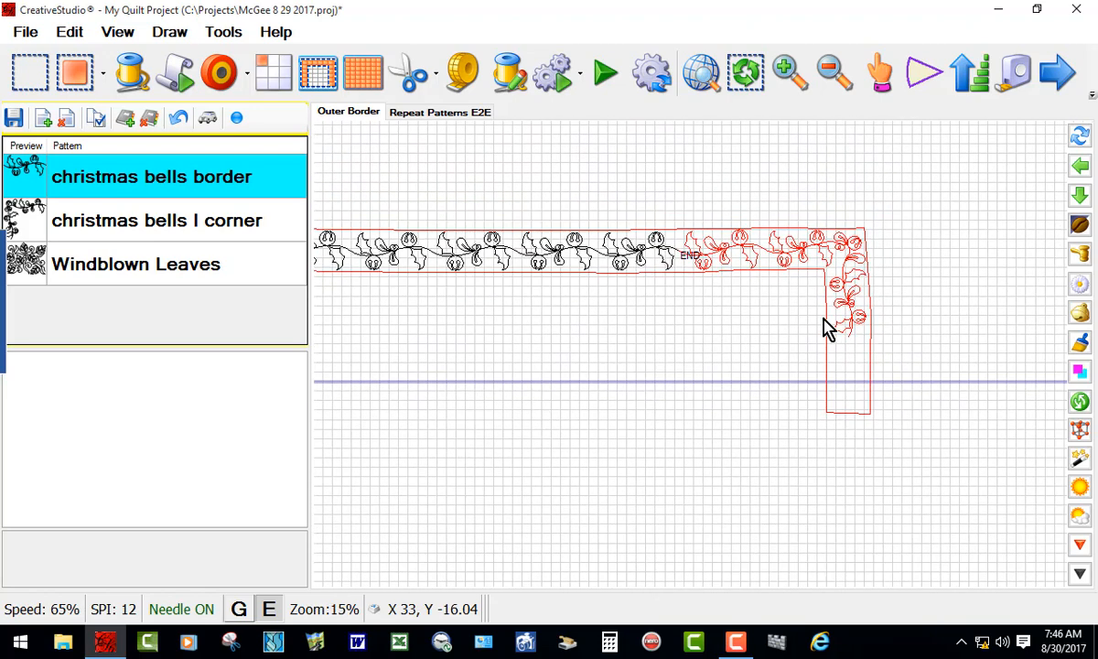
pyautogui.scroll(-1, 871, 208)
pyautogui.scroll(-2, 782, 208)
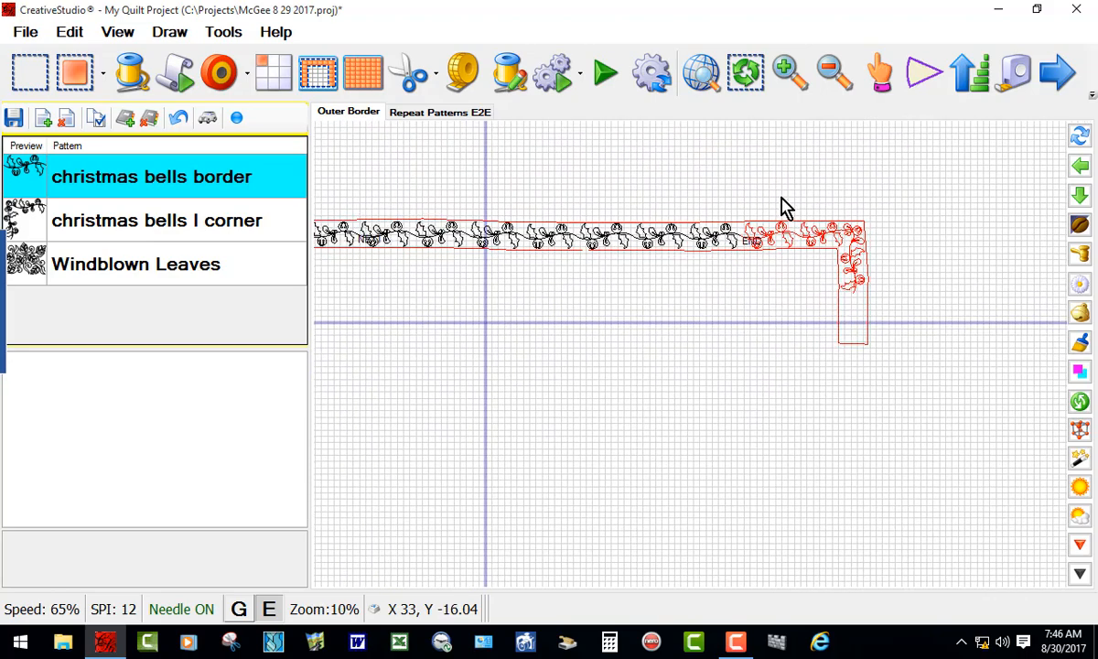
pyautogui.scroll(-1, 892, 316)
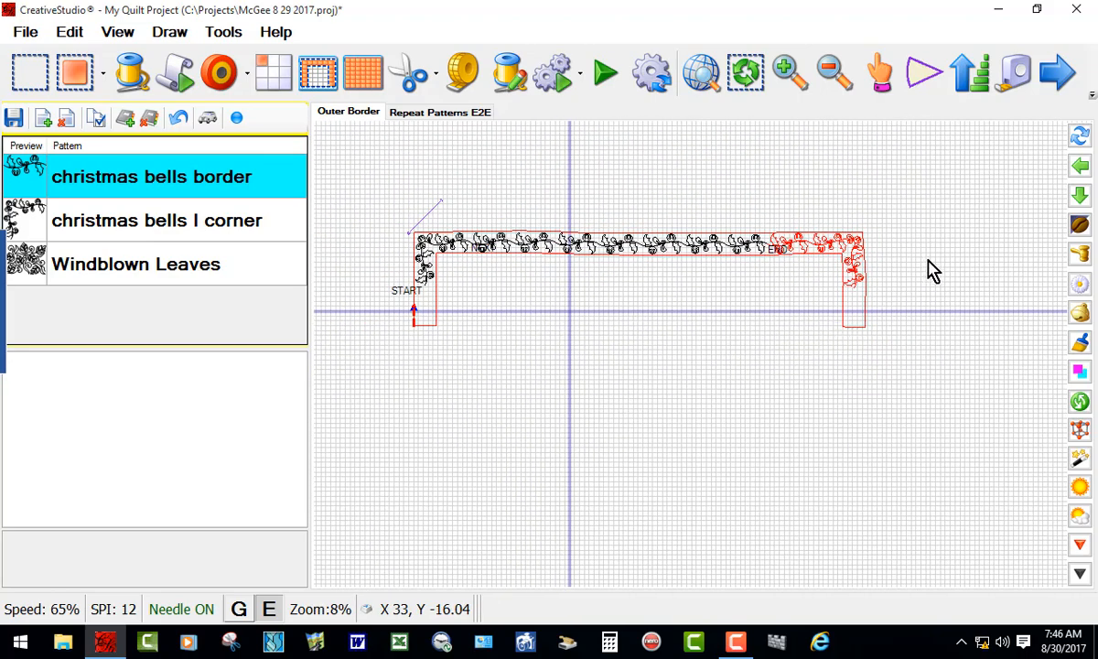
pyautogui.scroll(-1, 809, 200)
pyautogui.scroll(-1, 578, 242)
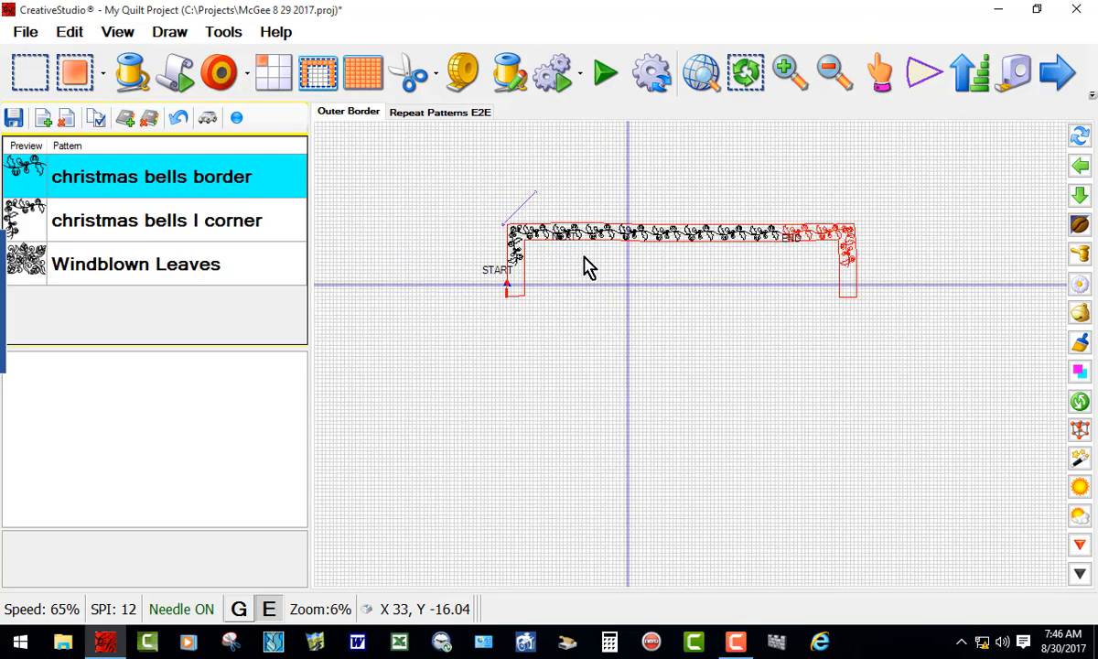
# - Examine the unsewn bells patterns from the starting corner along the row, including how the repeats follow the border's uneven edges
pyautogui.scroll(4, 586, 263)
pyautogui.scroll(2, 578, 256)
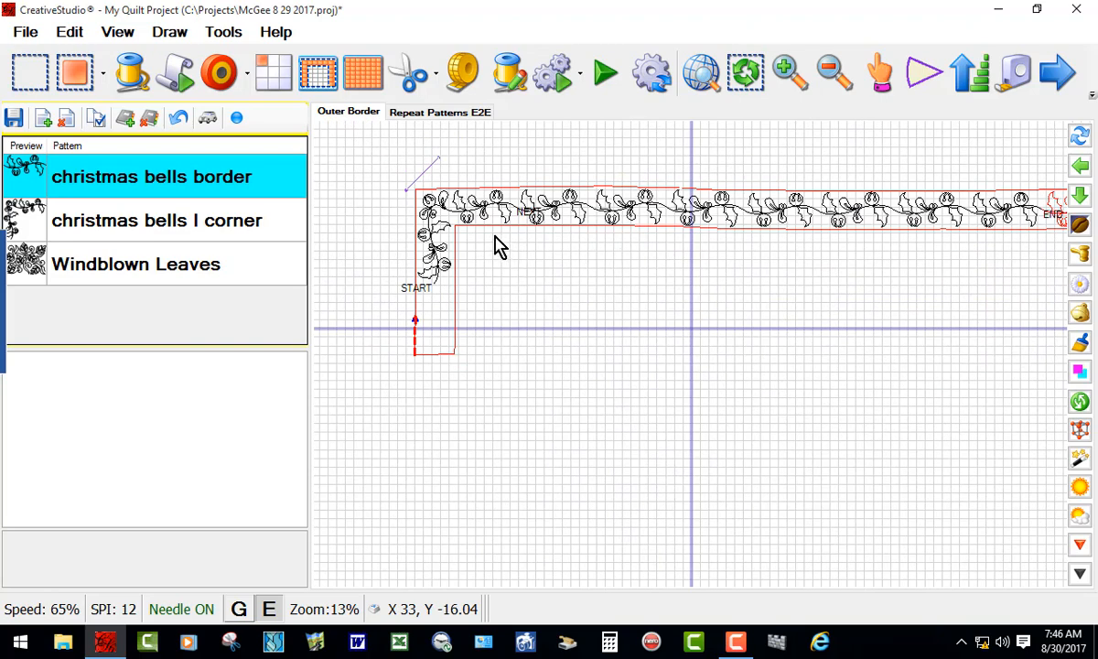
pyautogui.scroll(-1, 544, 235)
pyautogui.scroll(1, 647, 247)
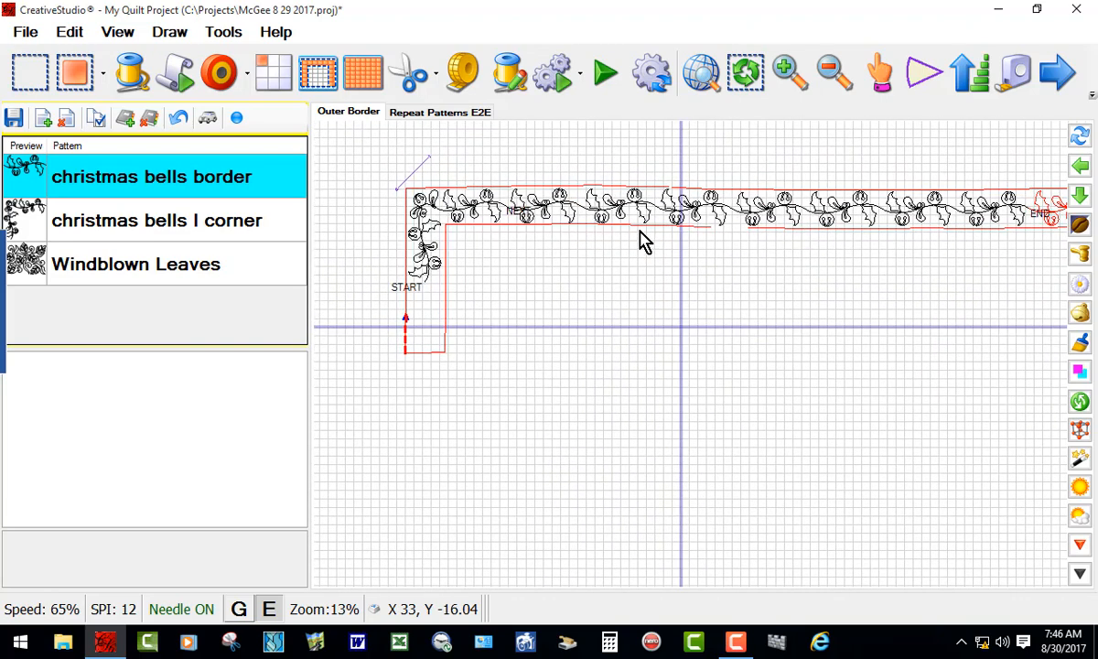
pyautogui.scroll(2, 636, 217)
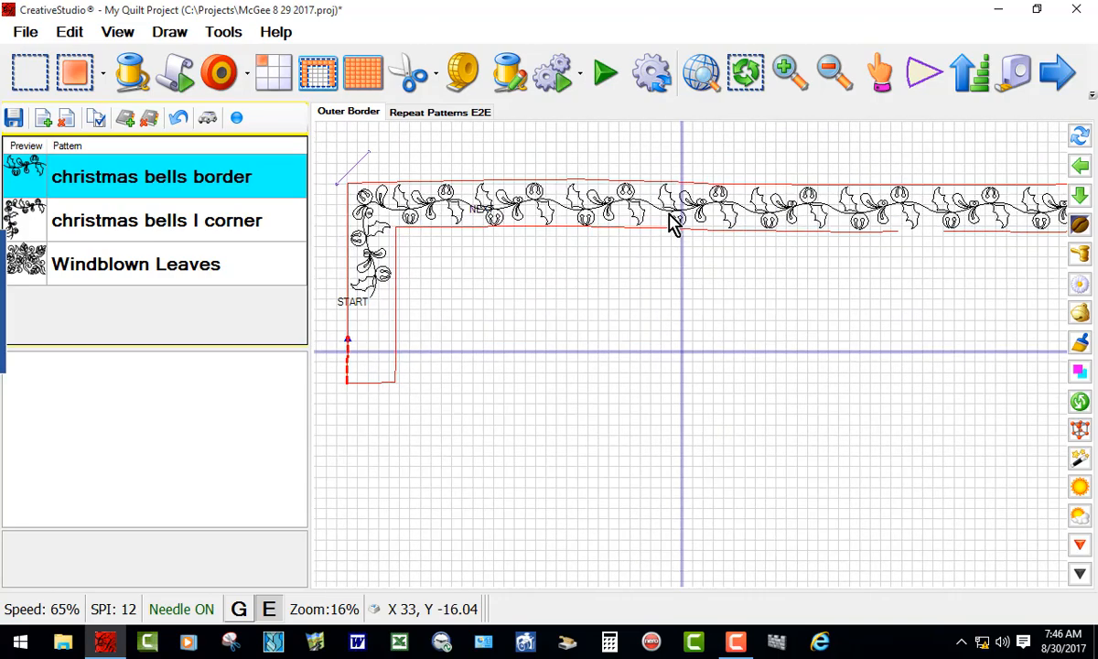
pyautogui.scroll(3, 652, 194)
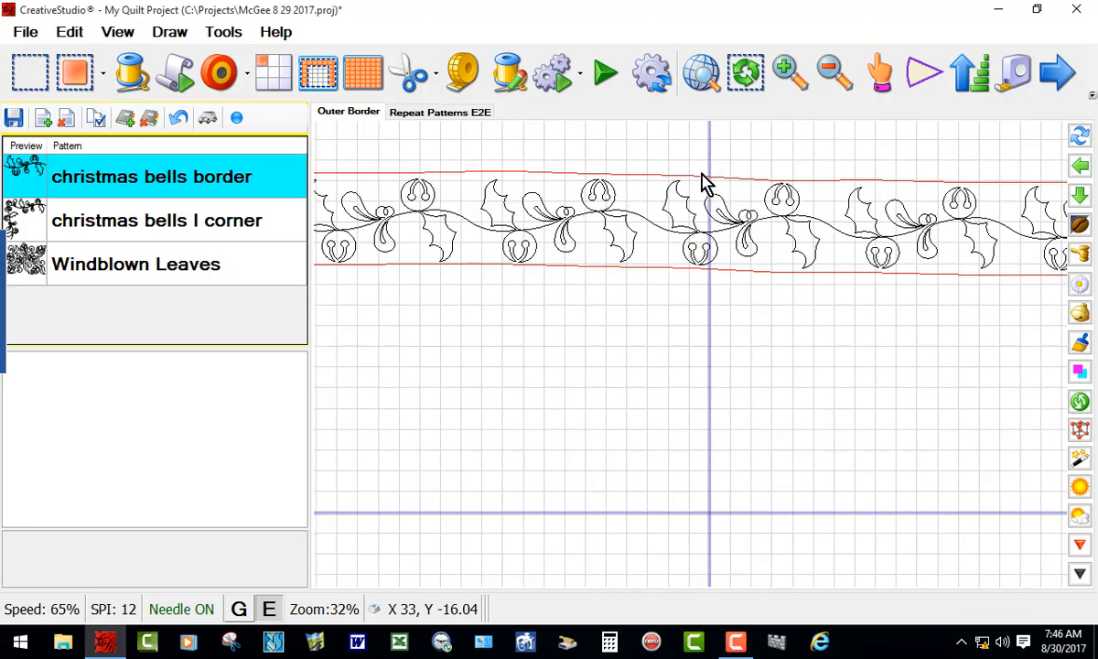
pyautogui.scroll(-2, 690, 177)
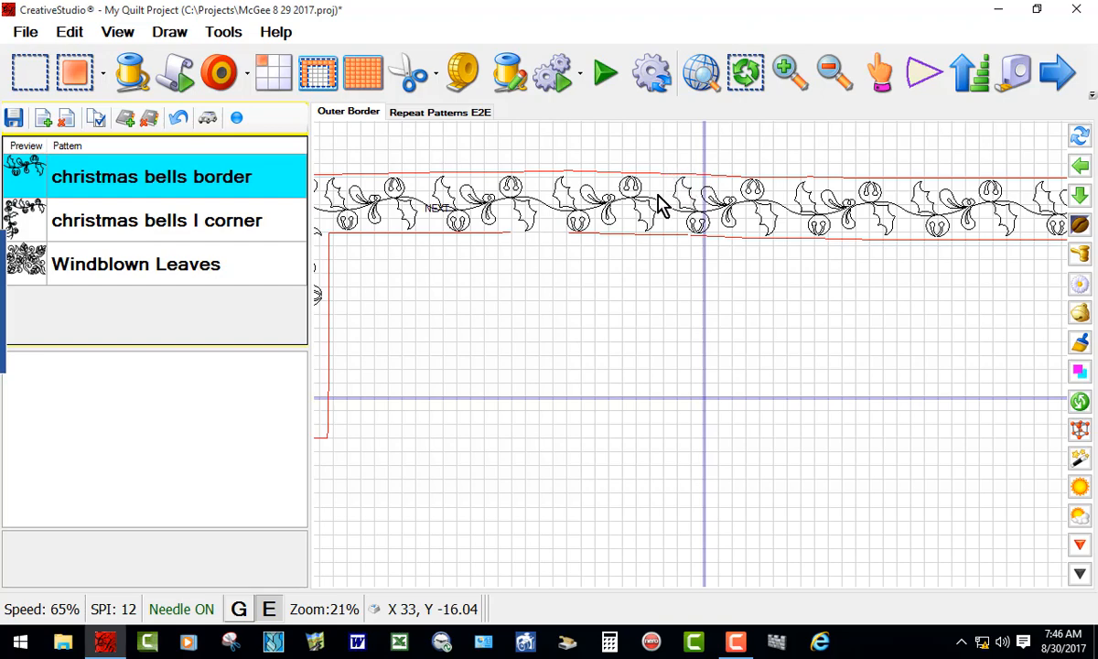
pyautogui.scroll(1, 641, 206)
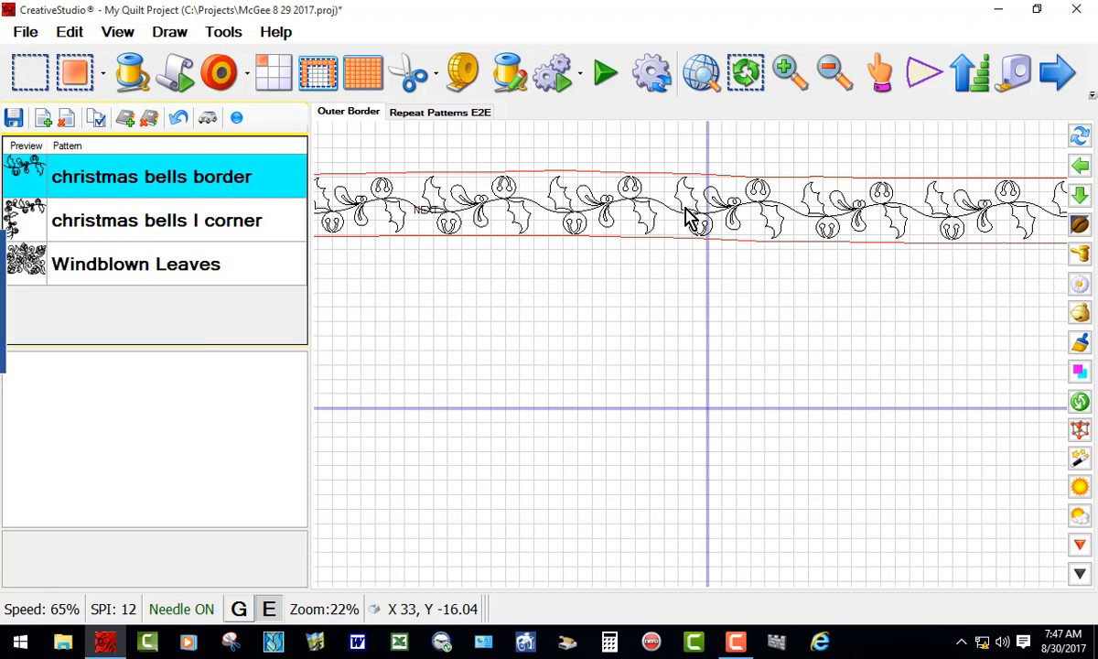
pyautogui.scroll(-2, 685, 218)
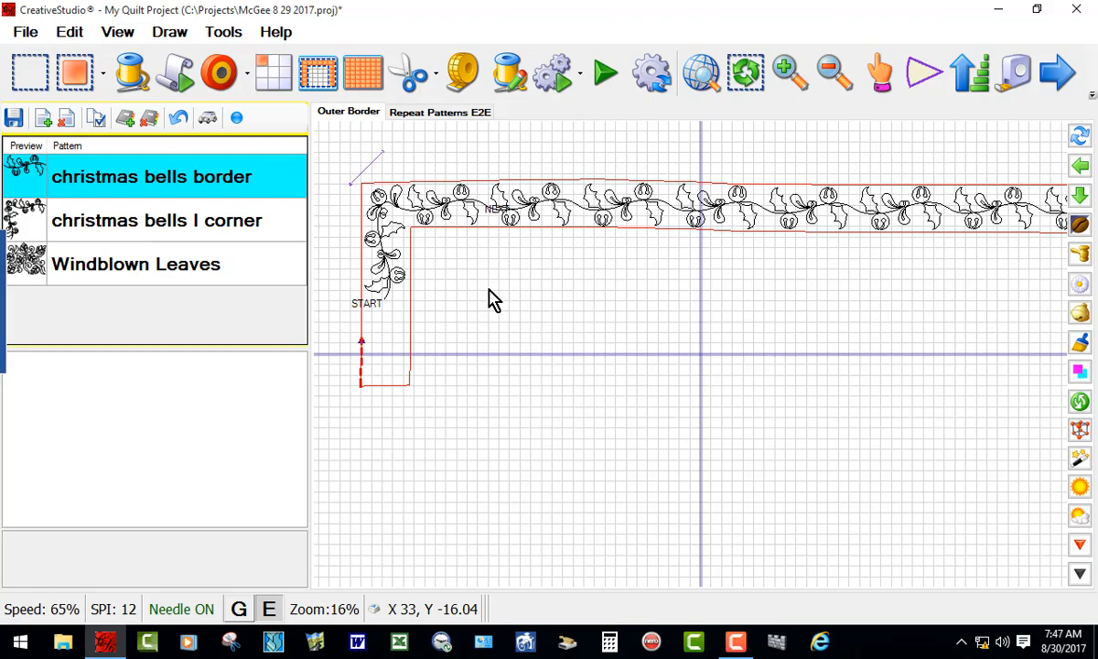
pyautogui.scroll(-3, 368, 294)
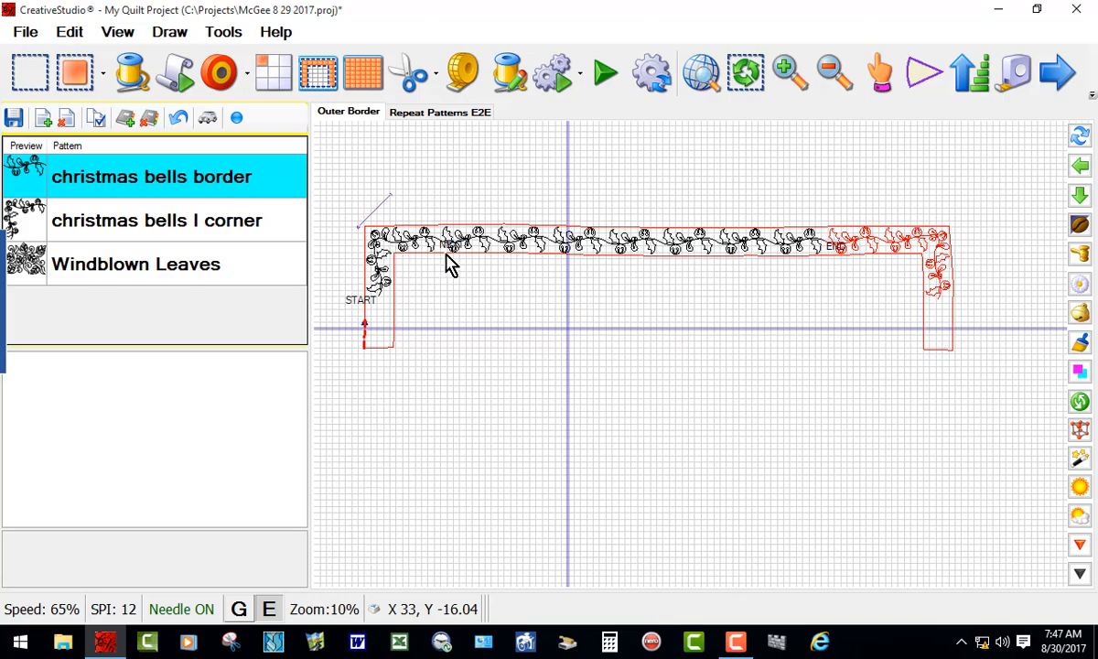
pyautogui.scroll(-2, 424, 232)
pyautogui.scroll(3, 383, 300)
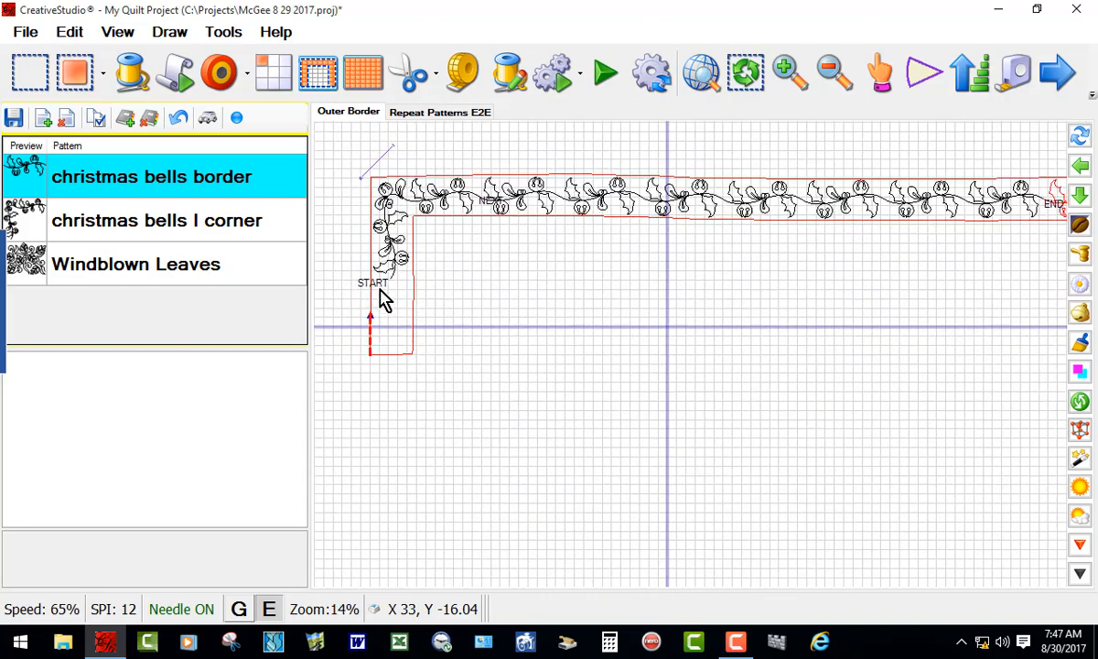
pyautogui.scroll(1, 383, 300)
pyautogui.scroll(1, 388, 300)
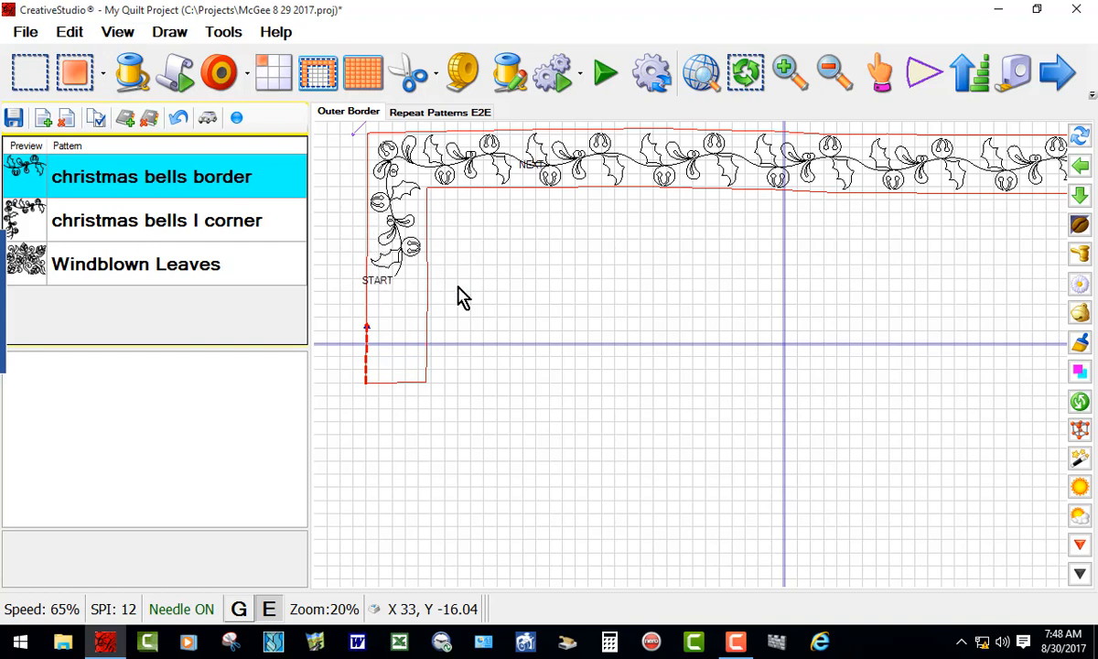
# - Measure the vertical extent of the left christmas bells corner pattern along the outer border's side
pyautogui.scroll(-3, 662, 261)
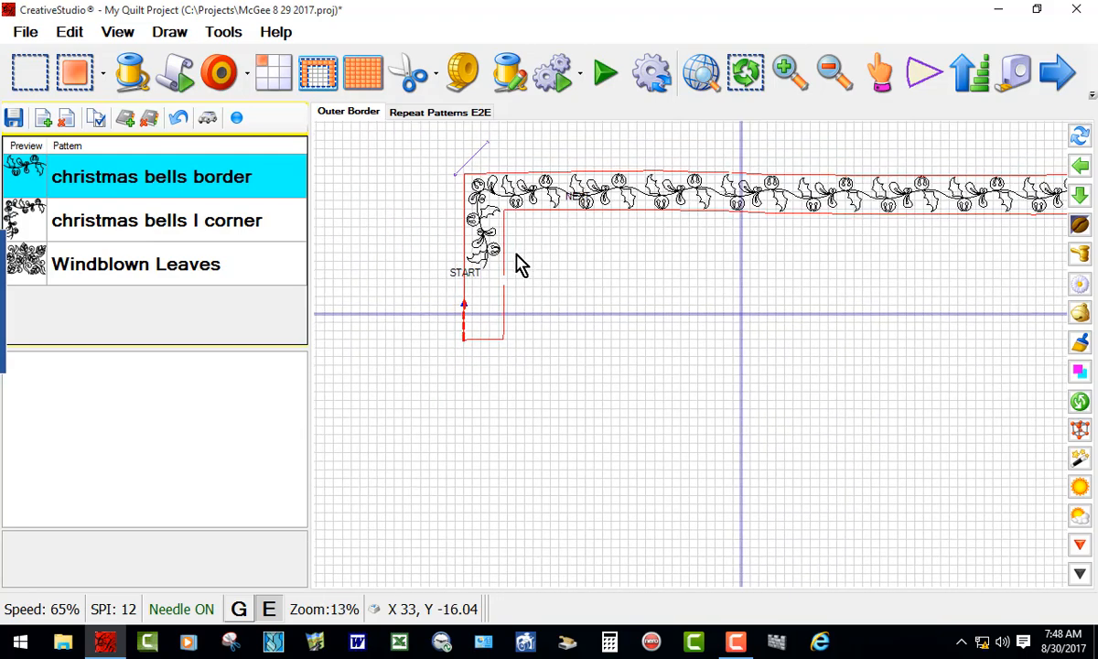
pyautogui.scroll(-2, 519, 265)
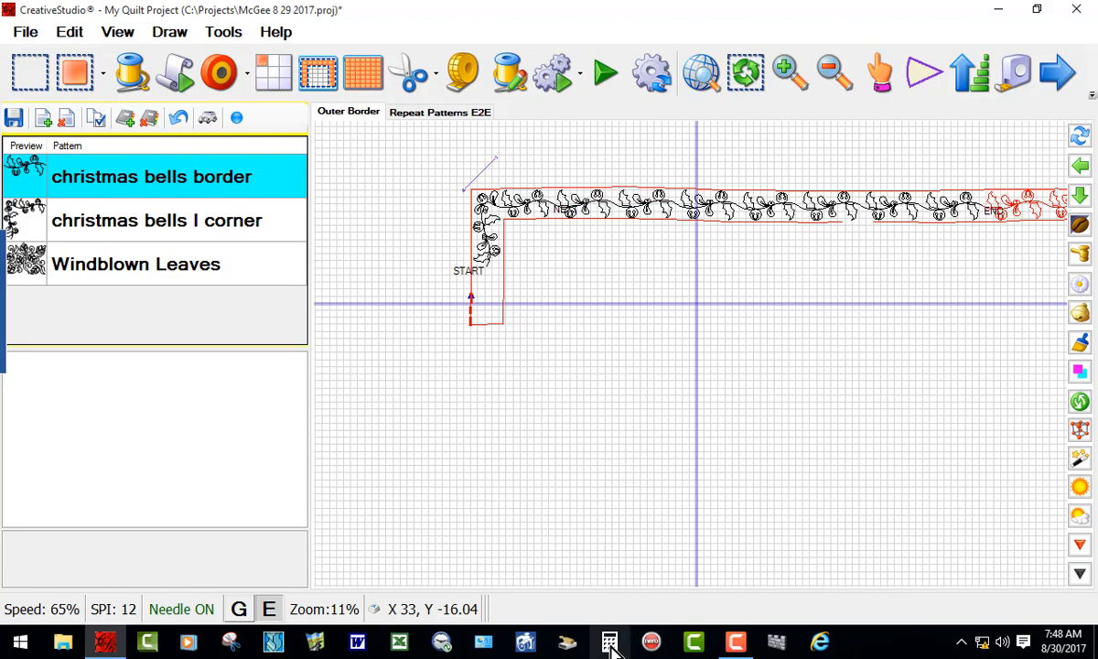
pyautogui.scroll(5, 473, 265)
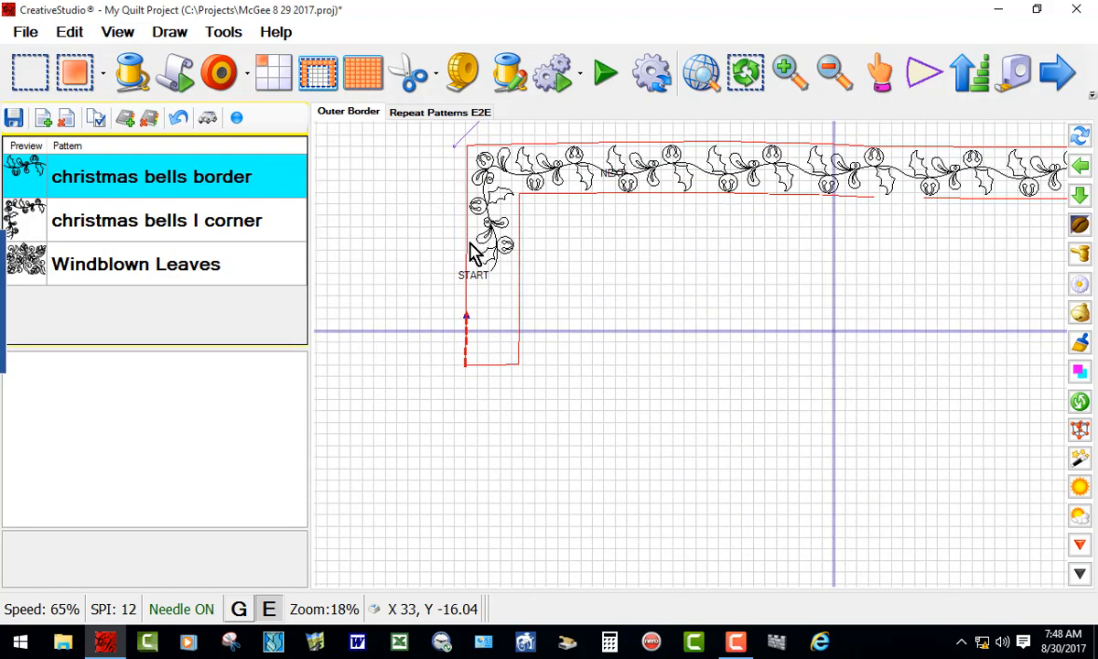
pyautogui.scroll(-3, 646, 282)
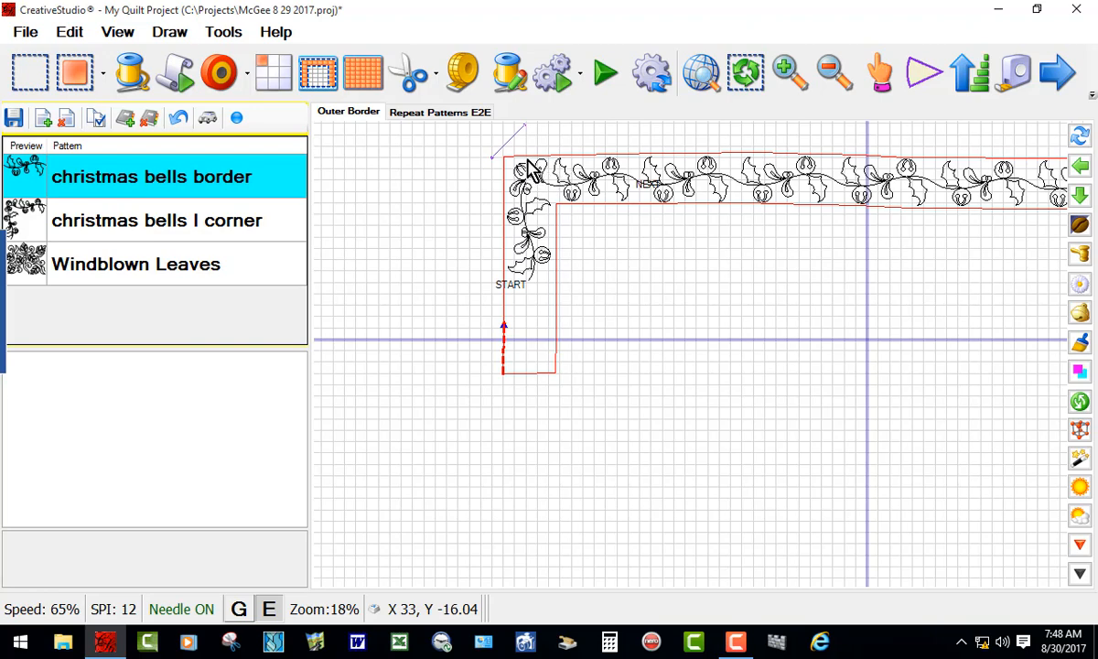
pyautogui.press('m')
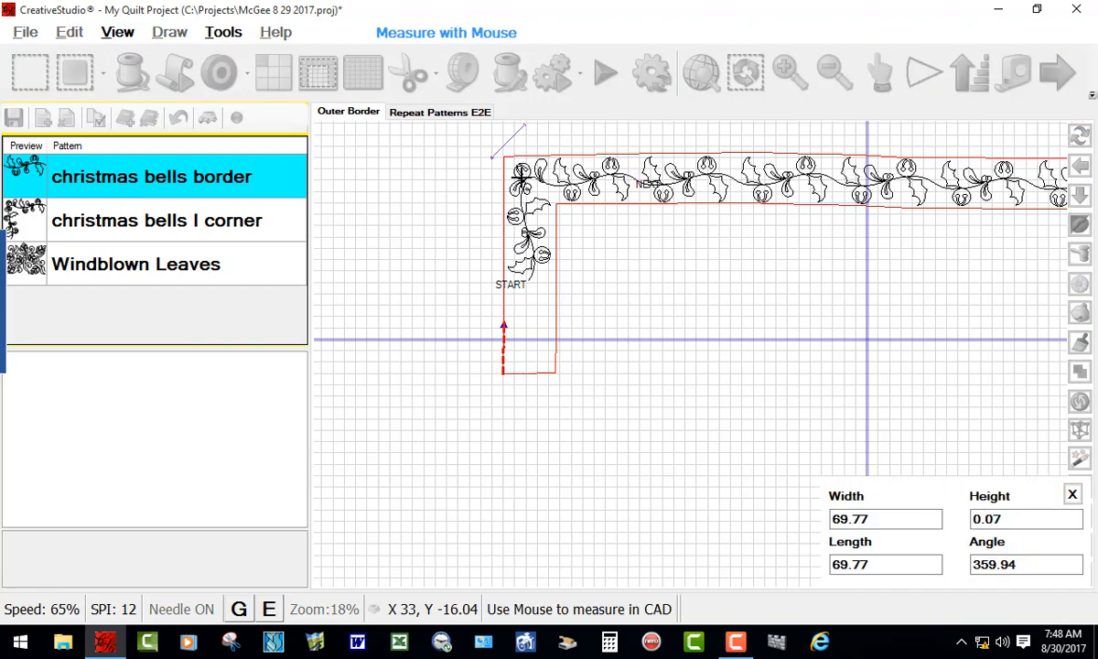
pyautogui.moveTo(523, 158); pyautogui.dragTo(526, 285)
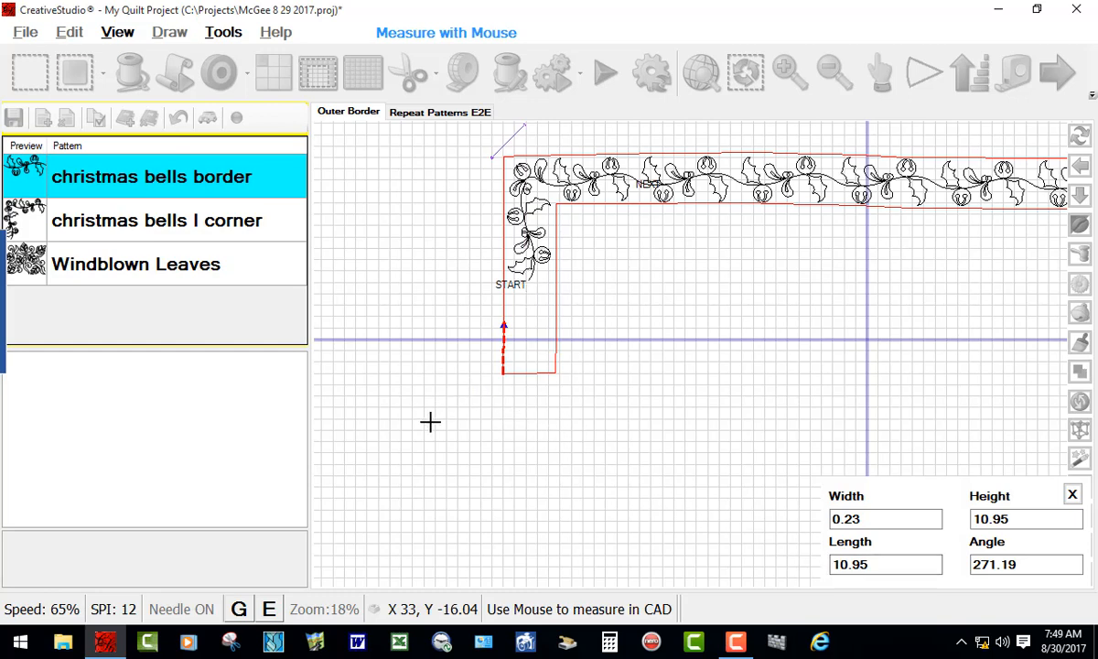
pyautogui.press('Escape')
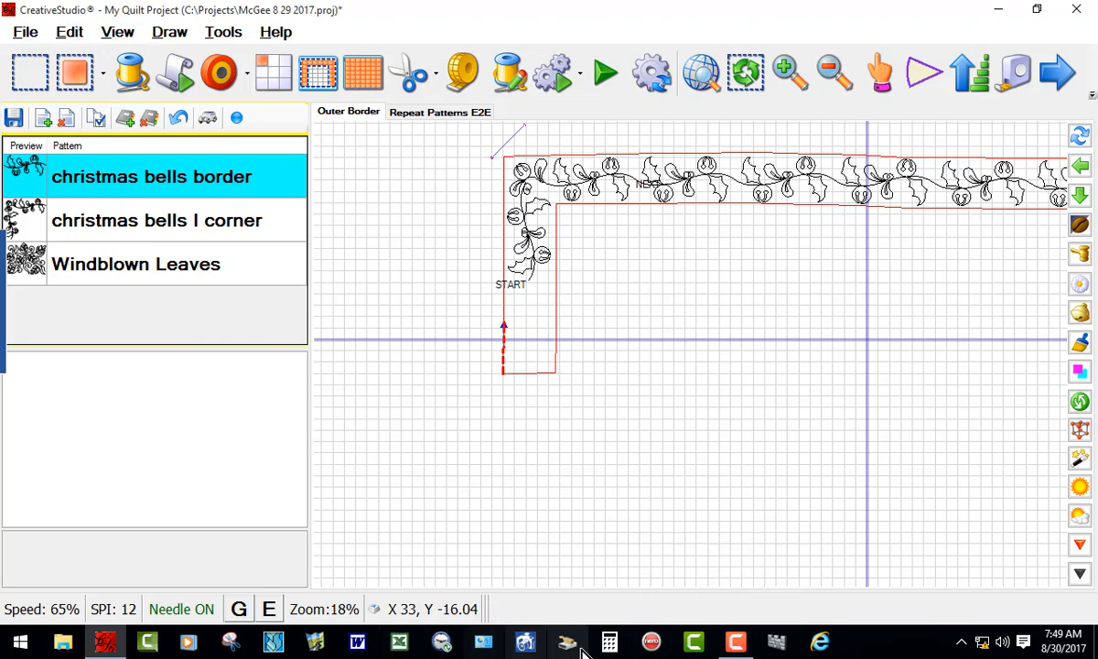
# - Switch to the calculator, subtract 22 from 106 for the side border's remaining length, and minimize the calculator
pyautogui.click(609, 645)
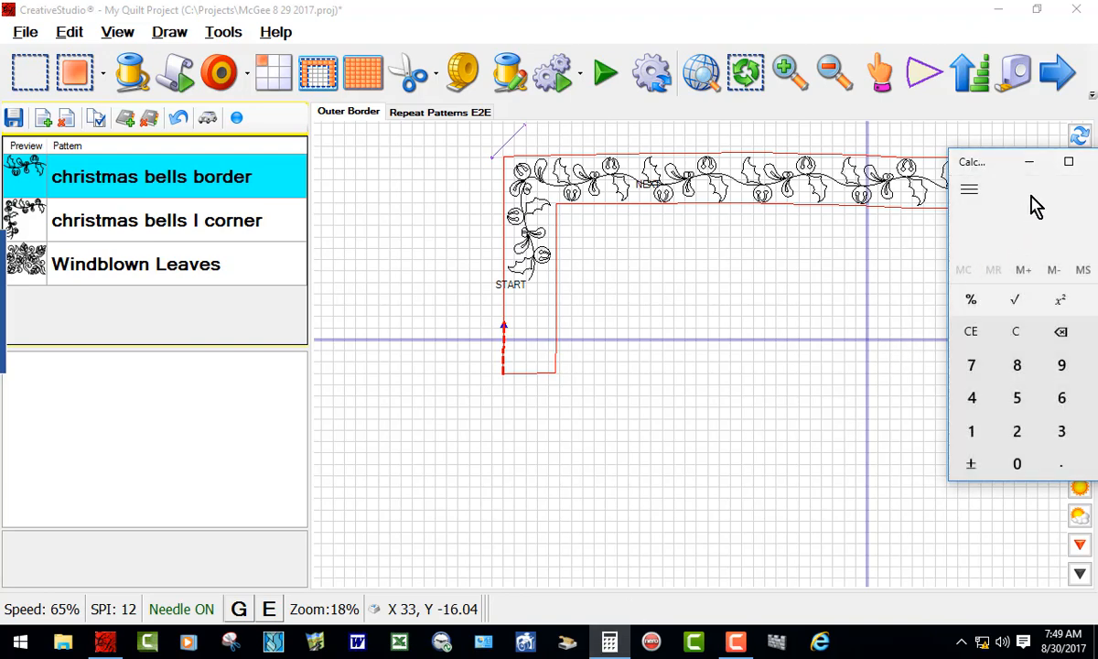
pyautogui.moveTo(1009, 167); pyautogui.dragTo(870, 228)
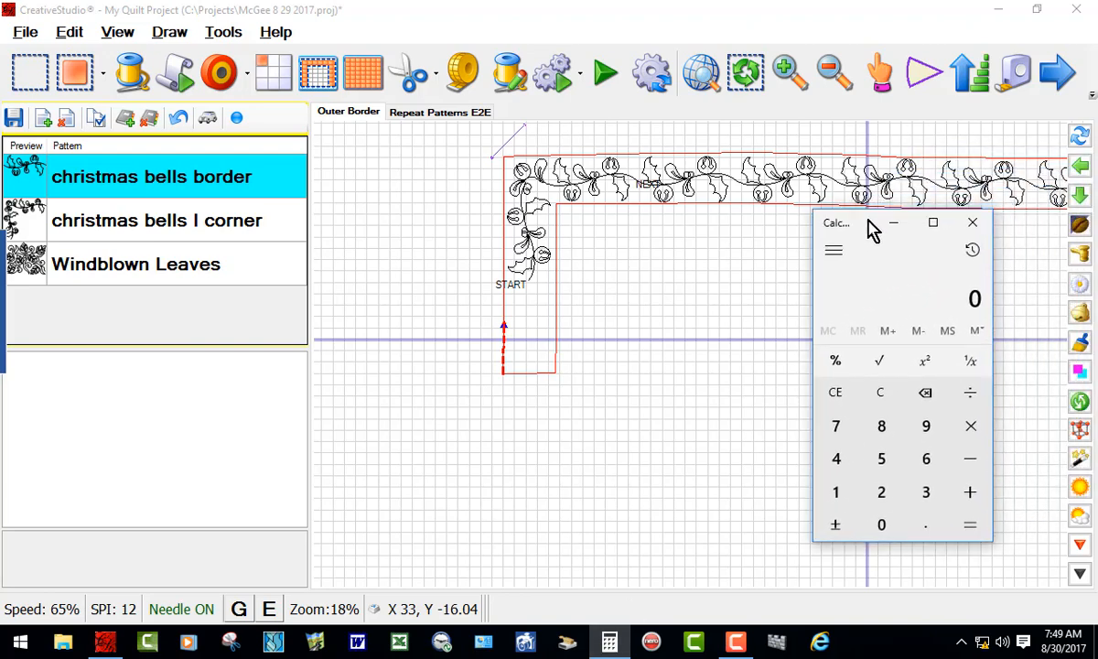
pyautogui.click(832, 499)
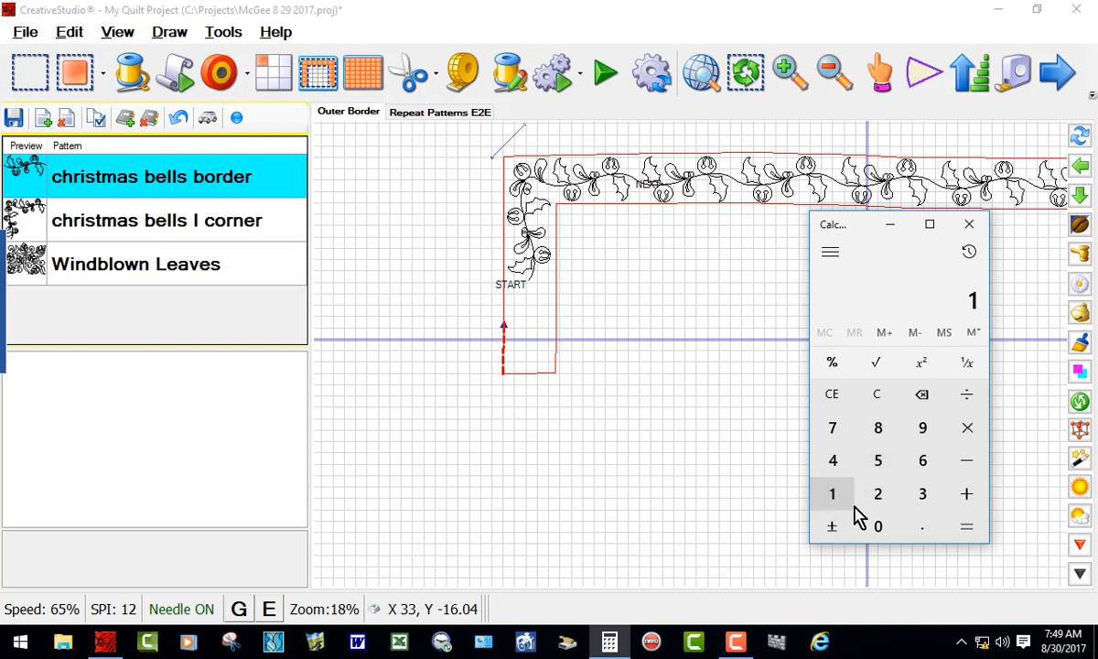
pyautogui.click(875, 524)
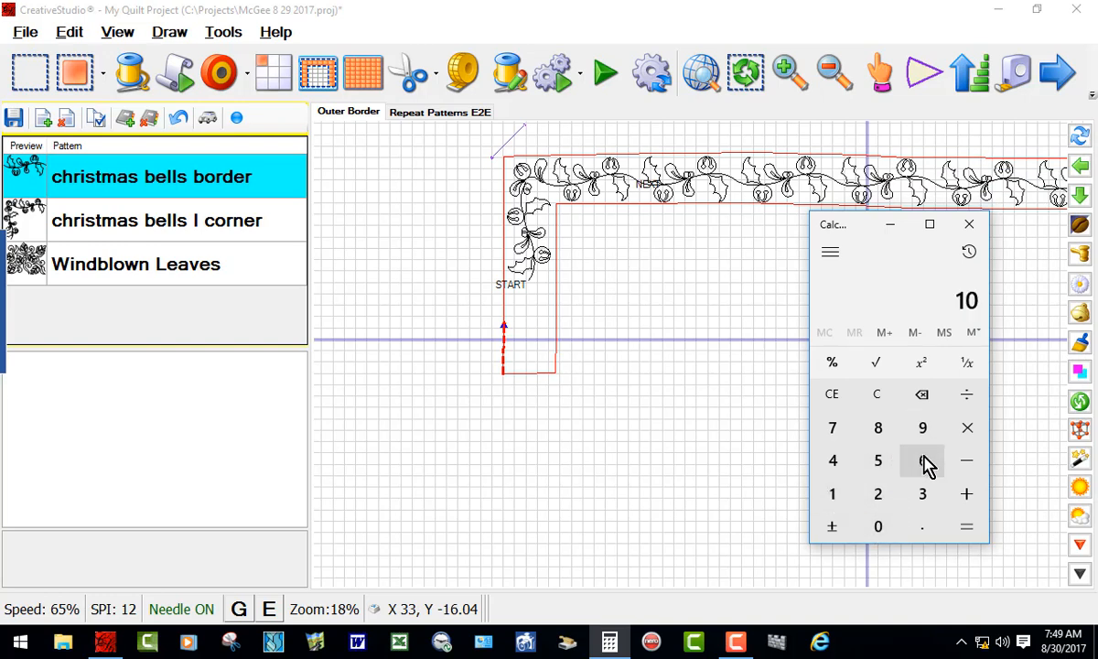
pyautogui.click(924, 461)
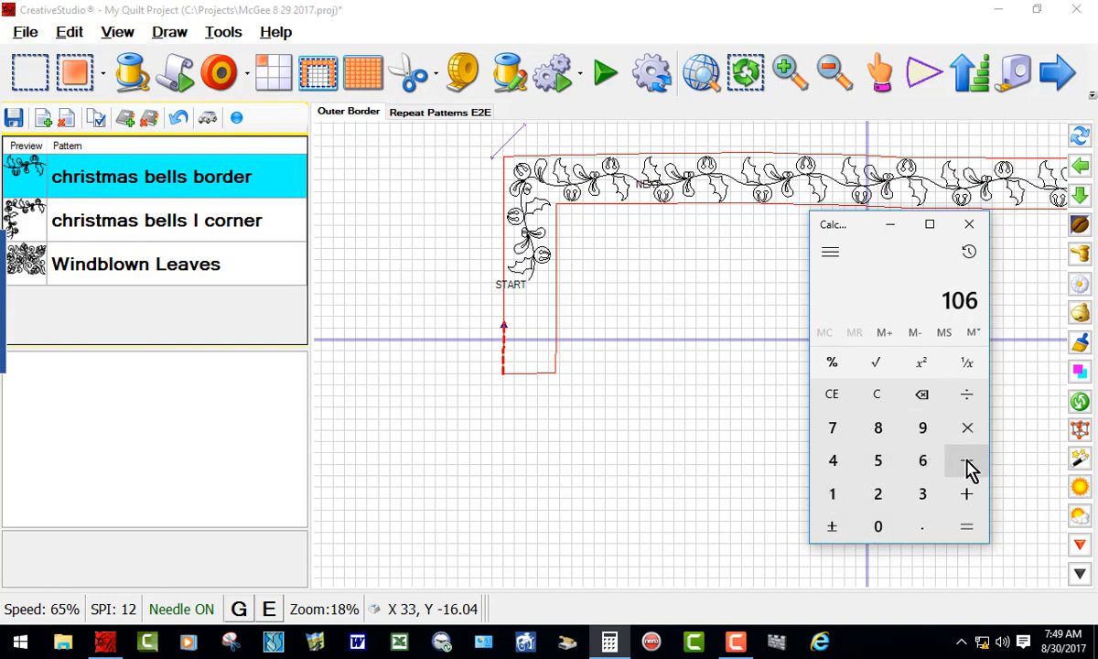
pyautogui.click(967, 463)
pyautogui.click(878, 495)
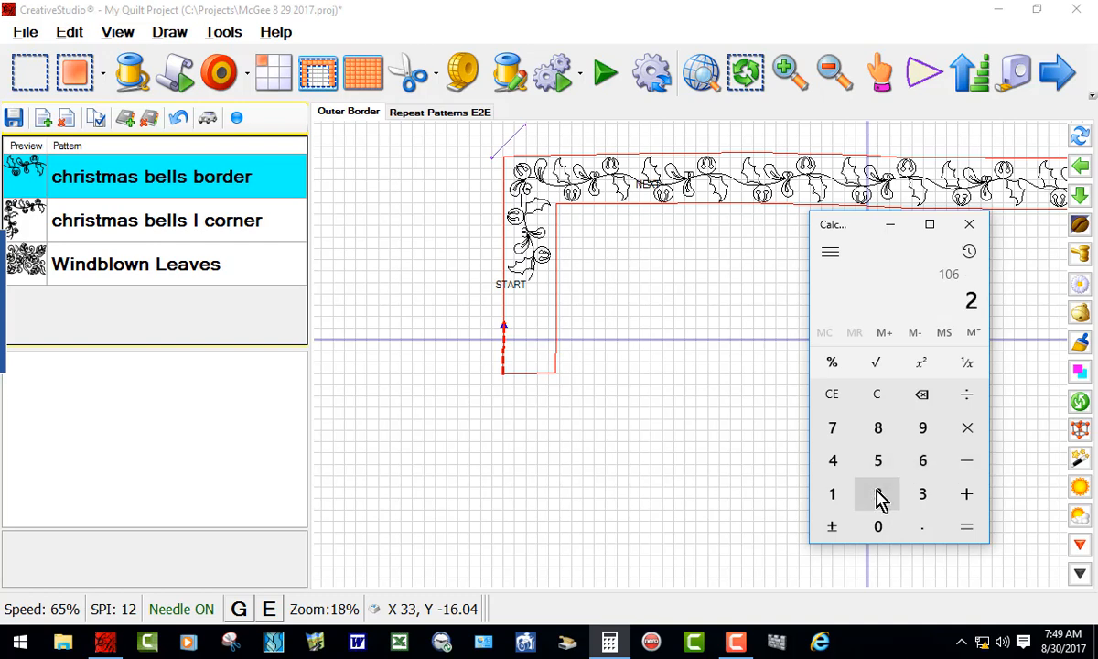
pyautogui.click(878, 495)
pyautogui.click(967, 530)
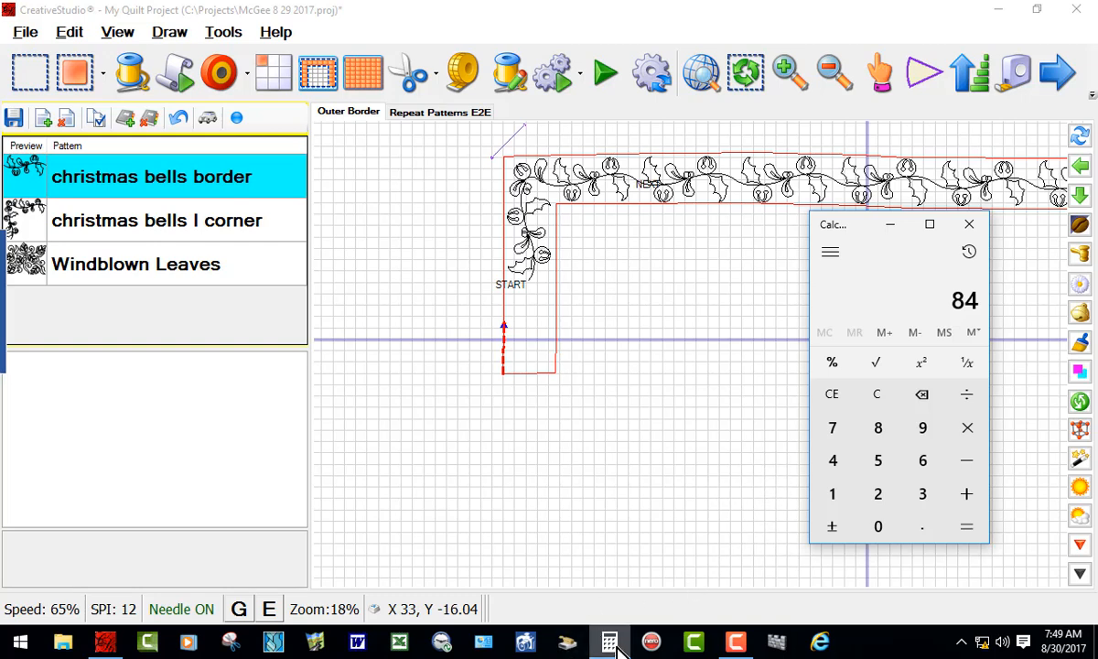
pyautogui.moveTo(607, 648)
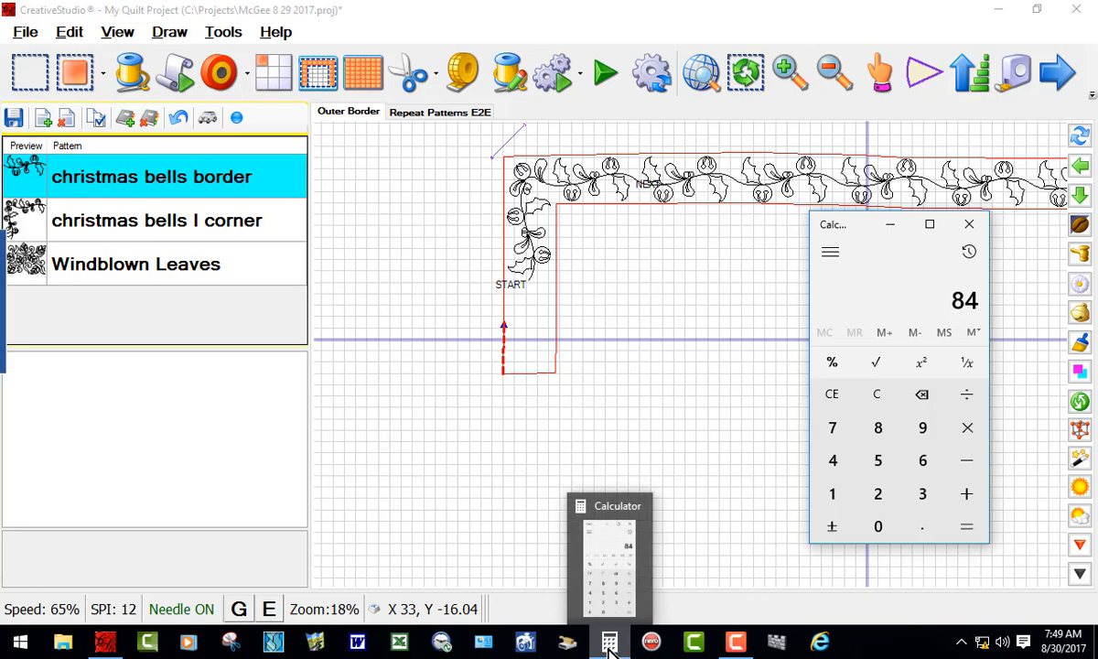
pyautogui.click(608, 648)
# - Examine the whole outer border layout, the designed properties of the christmas bells border pattern, and the left corner's starting area
pyautogui.scroll(-2, 595, 321)
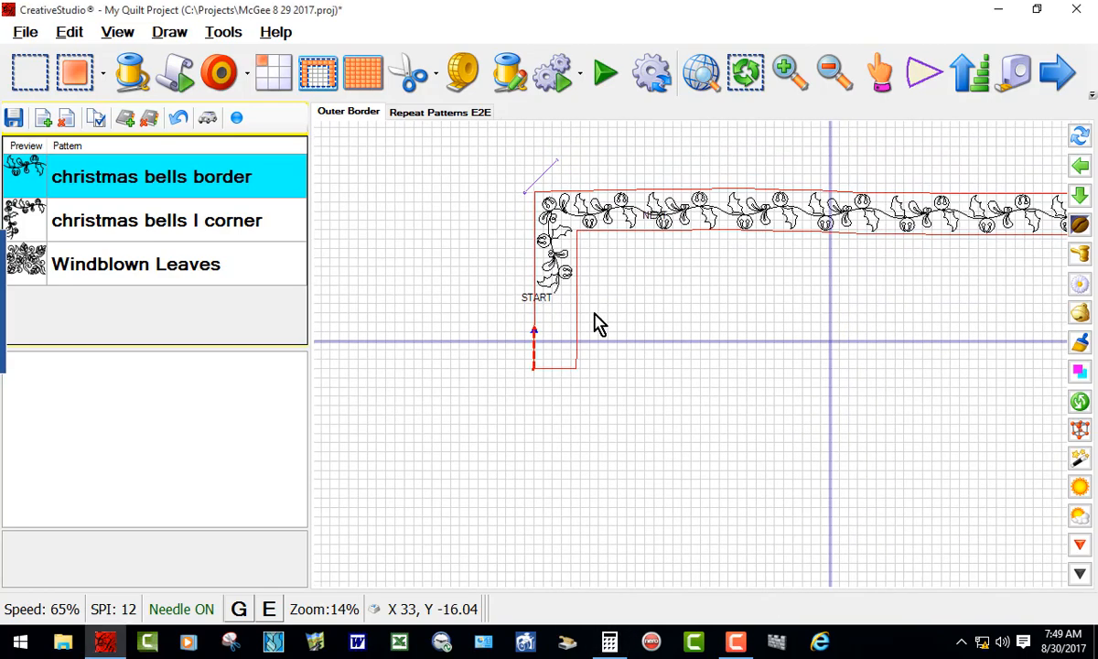
pyautogui.scroll(-2, 458, 300)
pyautogui.scroll(-2, 605, 310)
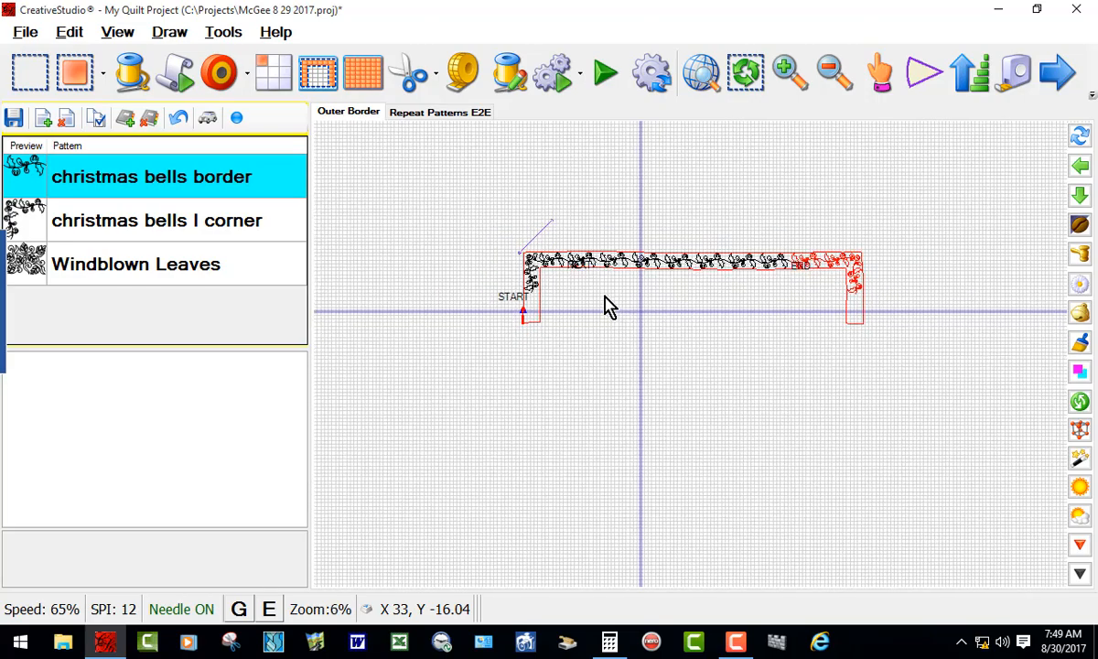
pyautogui.scroll(2, 649, 324)
pyautogui.scroll(1, 617, 320)
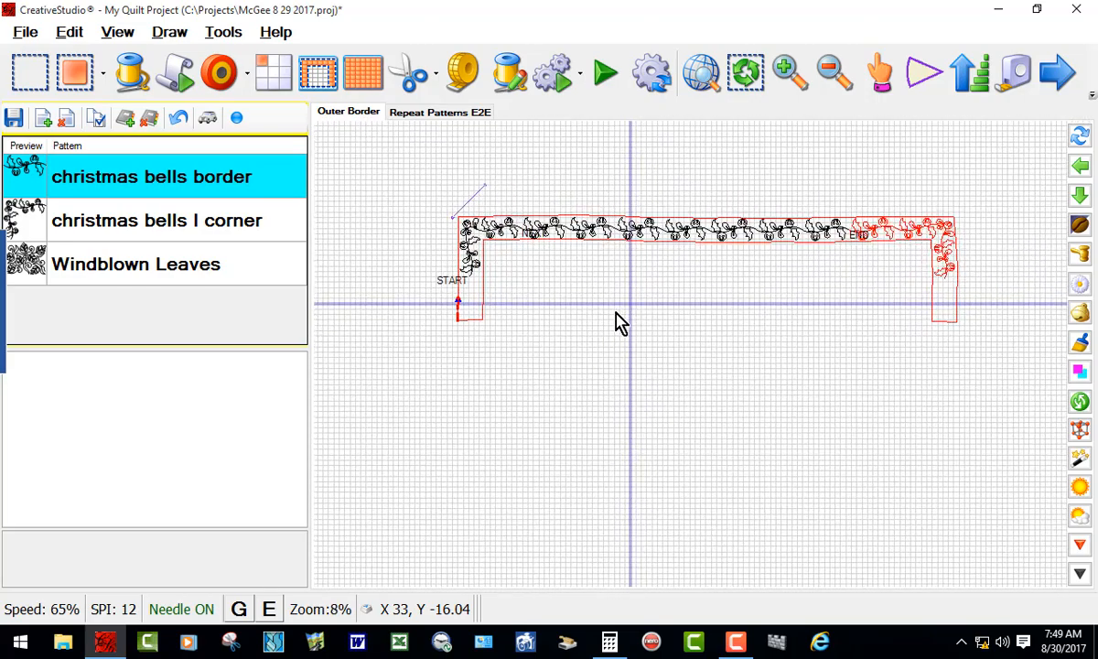
pyautogui.click(166, 186)
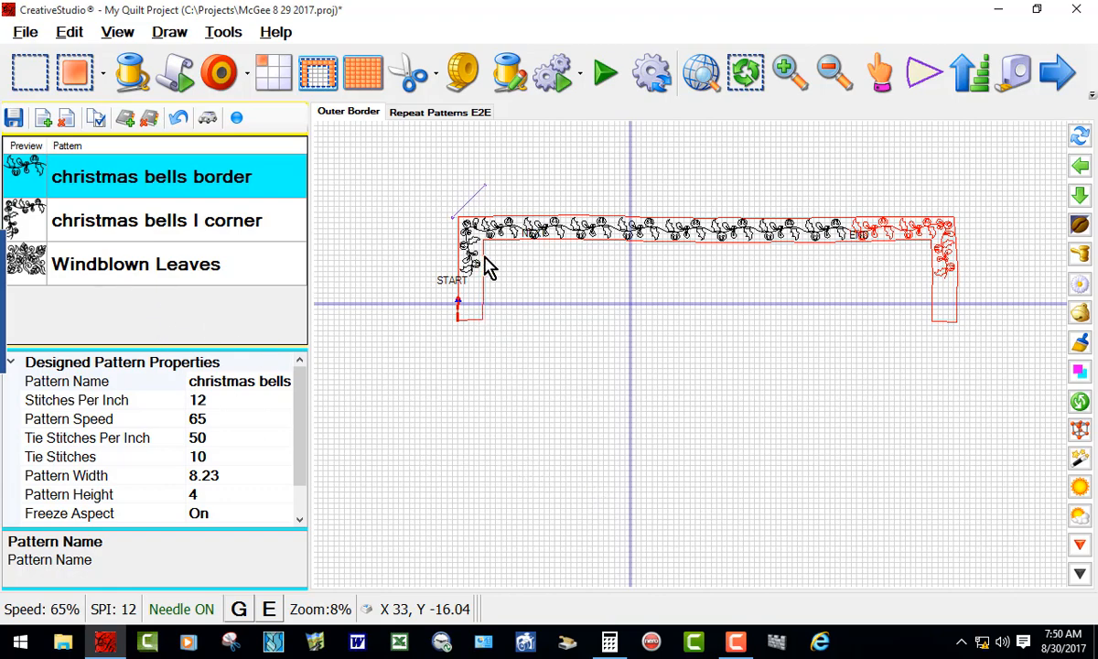
pyautogui.scroll(3, 487, 265)
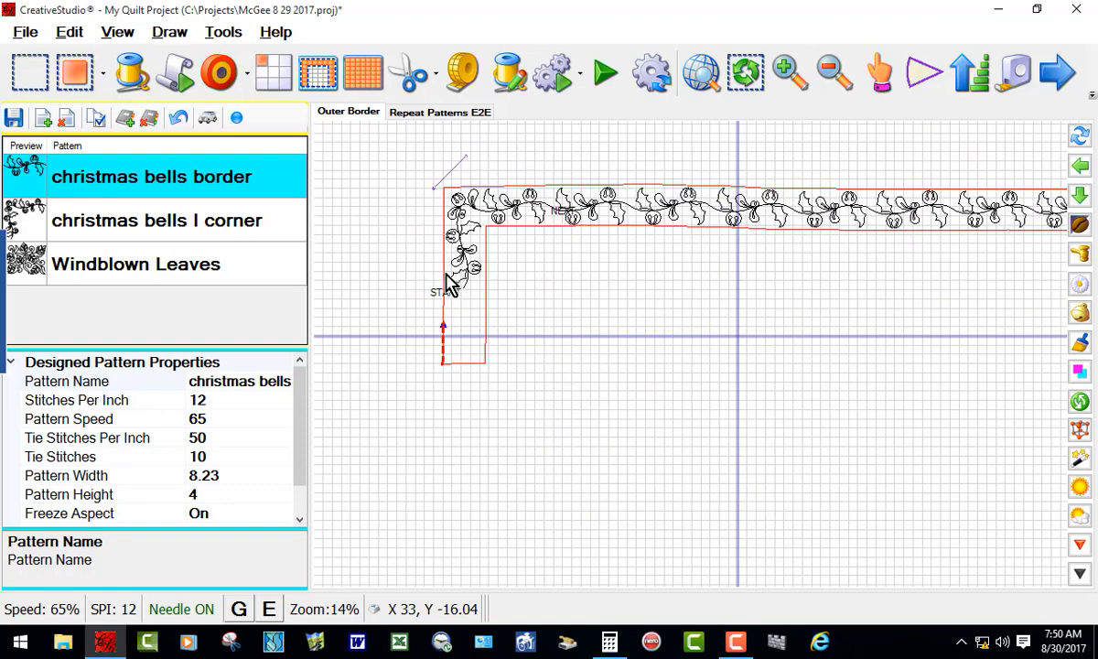
pyautogui.scroll(-4, 417, 286)
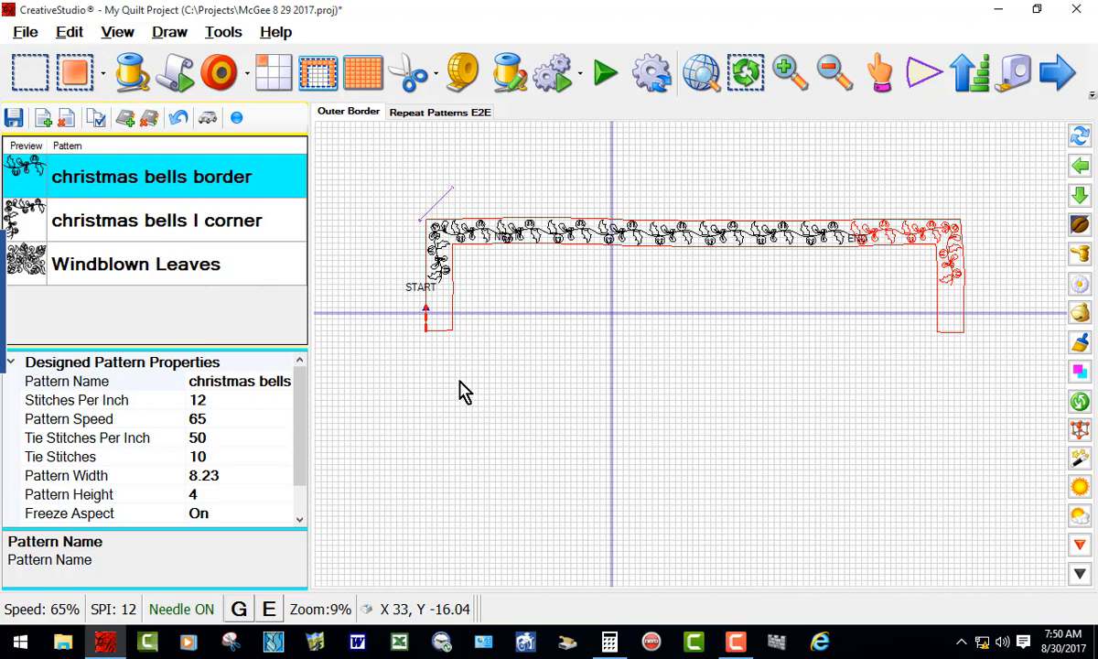
pyautogui.click(275, 80)
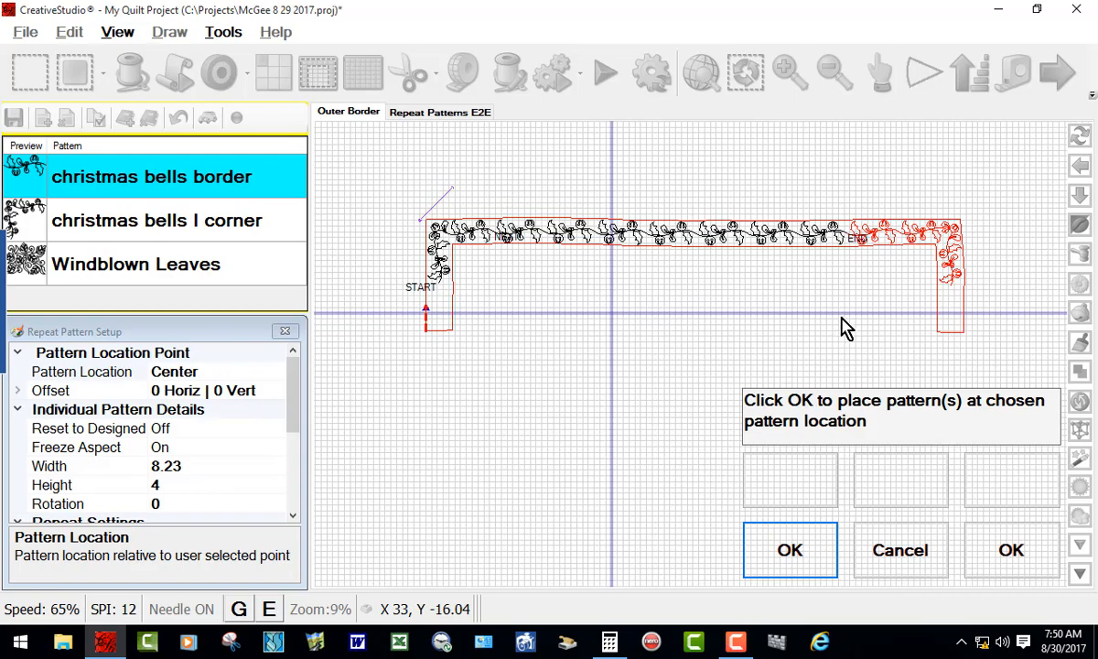
pyautogui.scroll(-3, 868, 299)
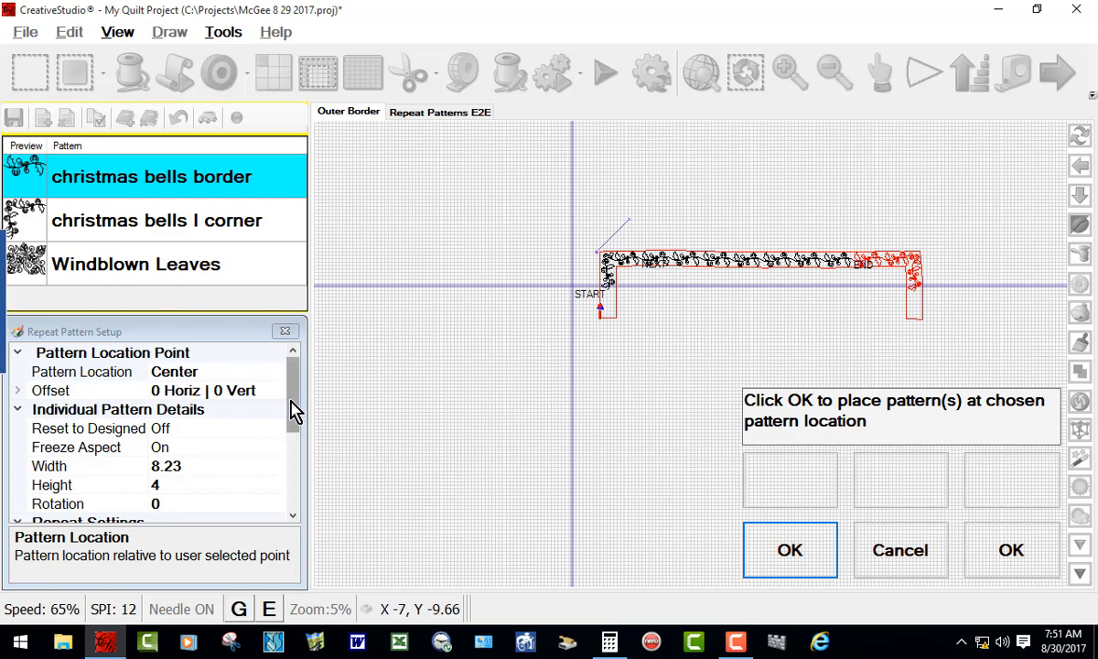
pyautogui.click(609, 643)
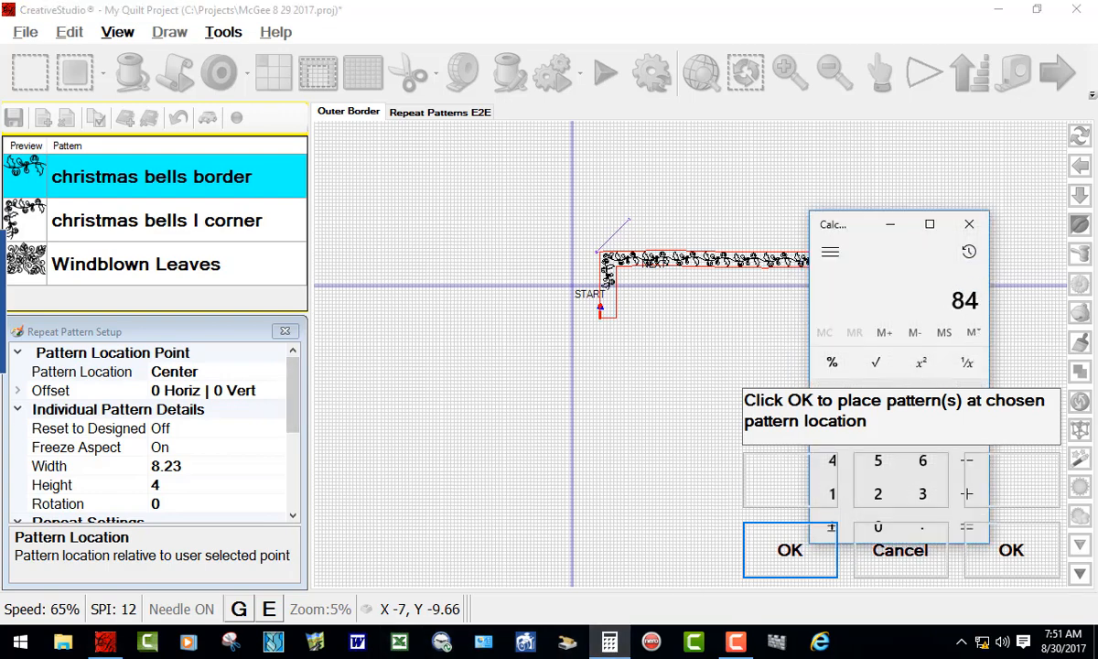
pyautogui.click(611, 643)
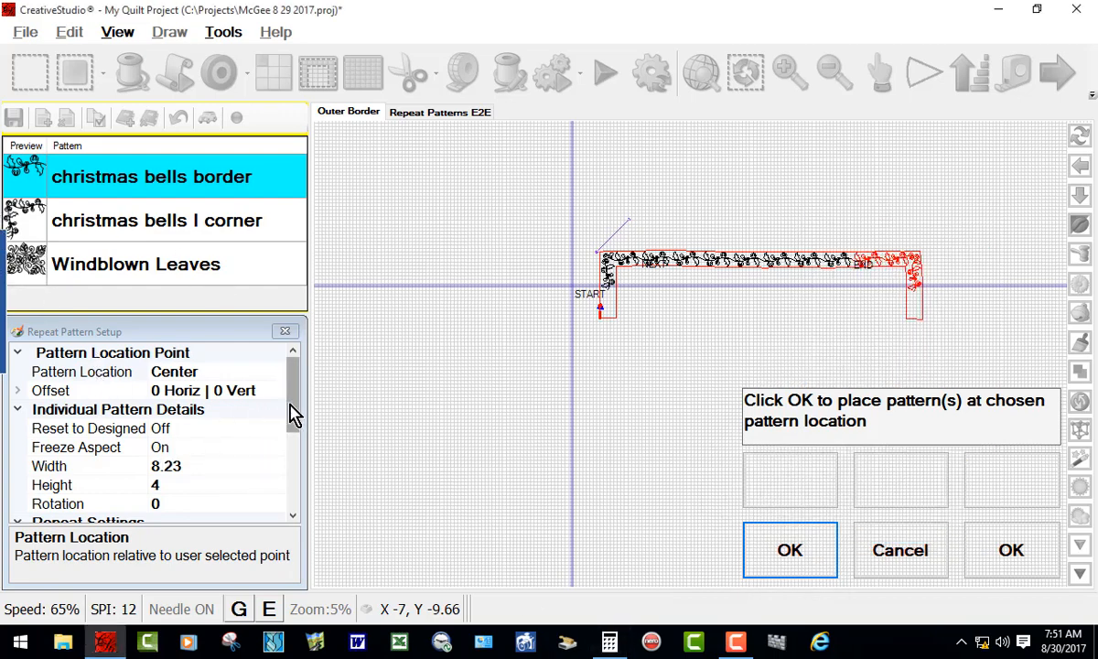
pyautogui.moveTo(292, 414); pyautogui.dragTo(290, 464)
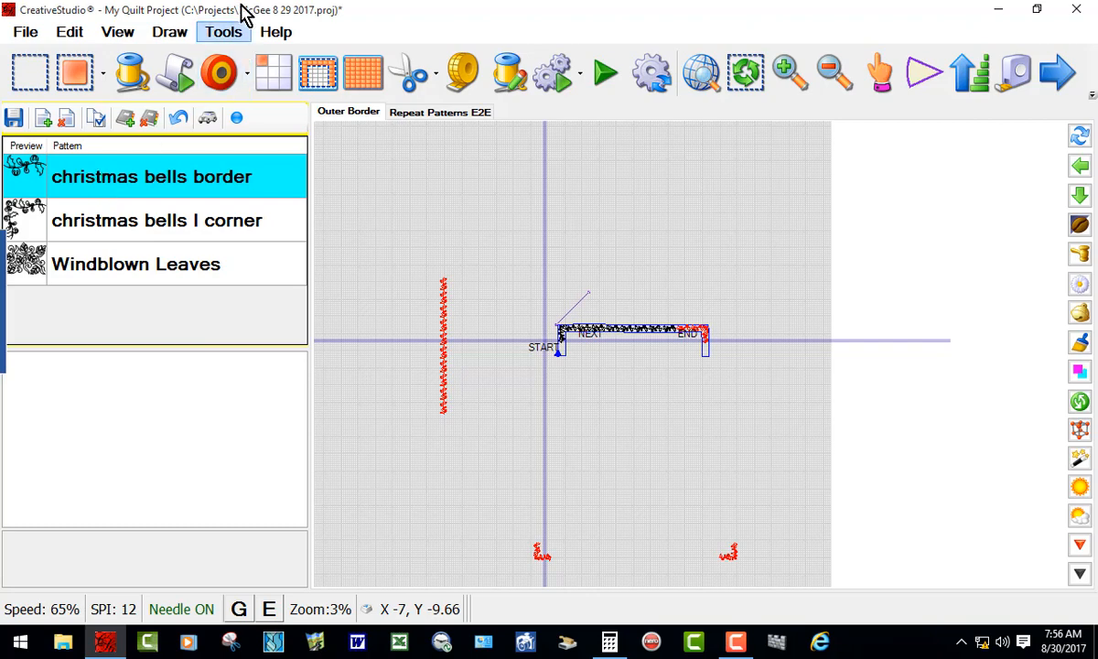
# - Begin a repeat pattern setup for the christmas bells border and set its total width to 84
pyautogui.click(271, 81)
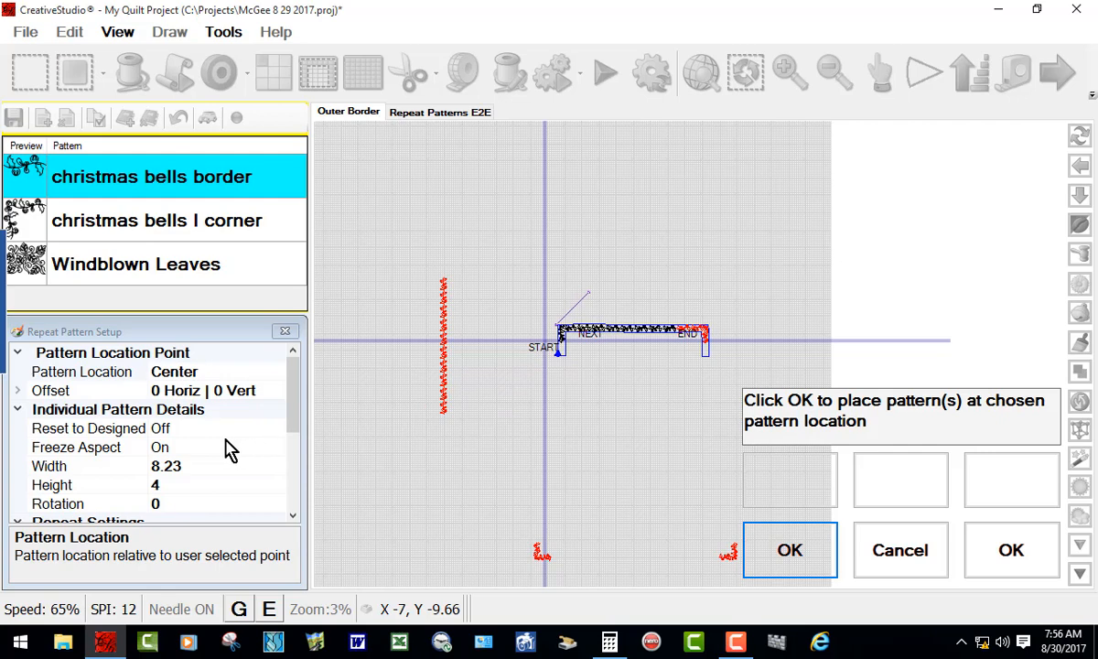
pyautogui.moveTo(295, 412); pyautogui.dragTo(293, 462)
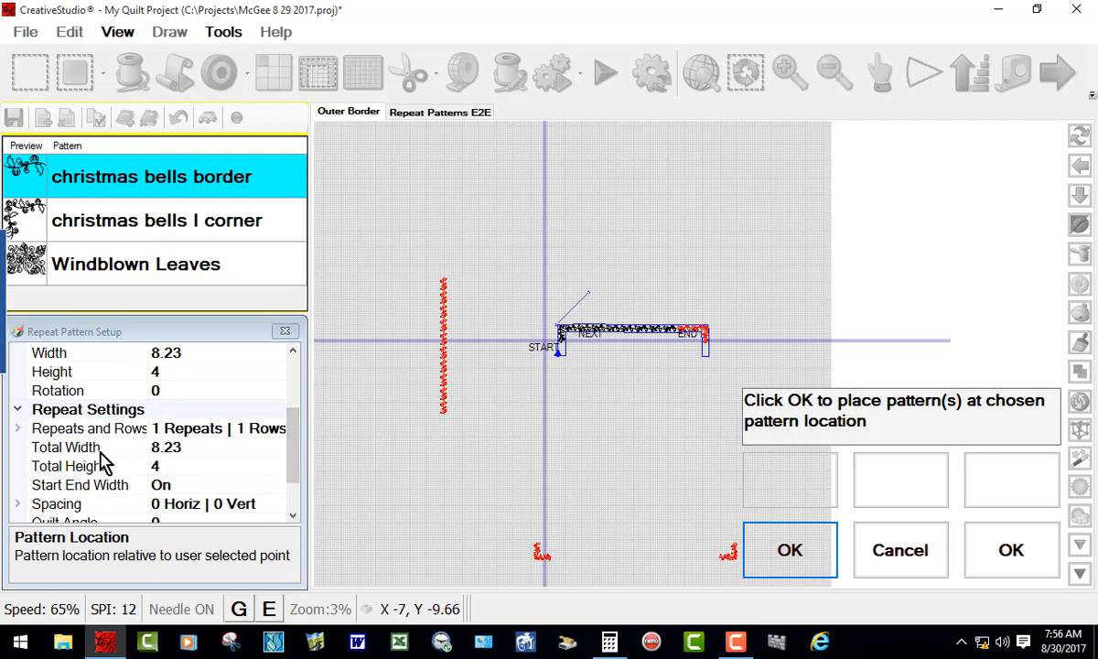
pyautogui.click(191, 449)
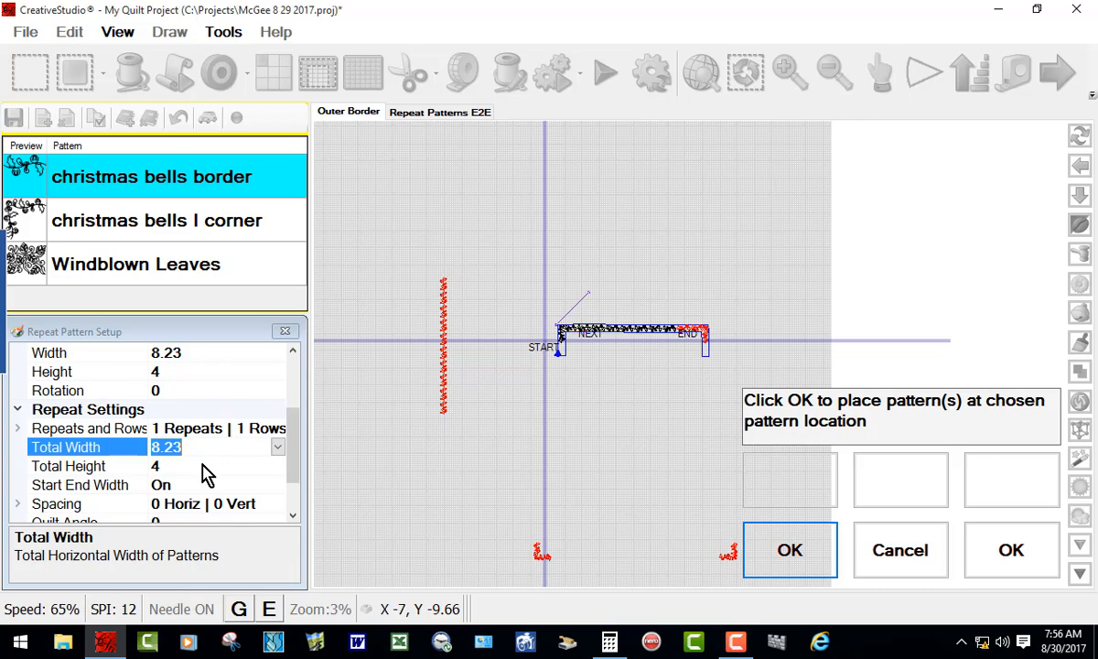
pyautogui.write('8')
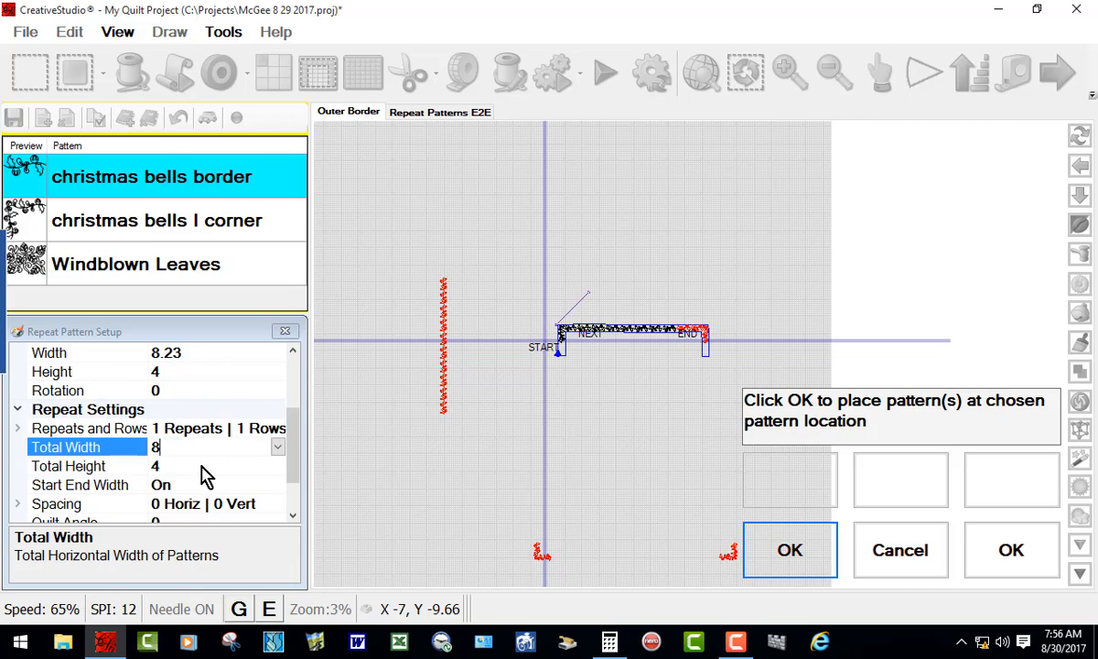
pyautogui.write('4')
pyautogui.press('Return')
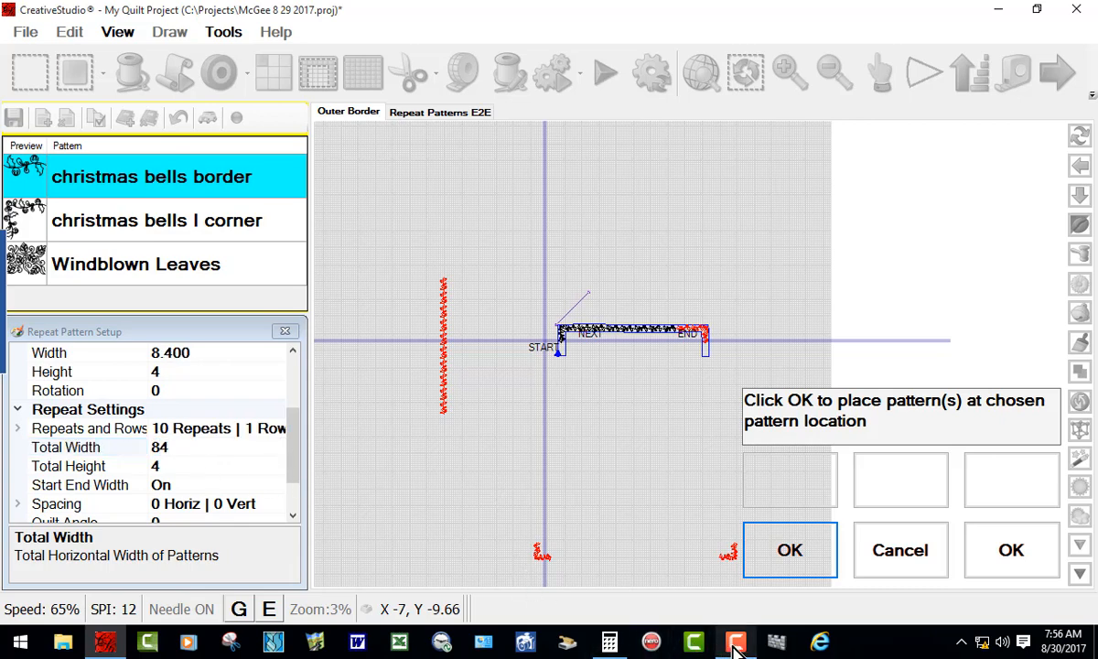
# - Set the repeat row's quilt angle to 270 and place the christmas bells border row at the chosen pattern location
pyautogui.moveTo(736, 646)
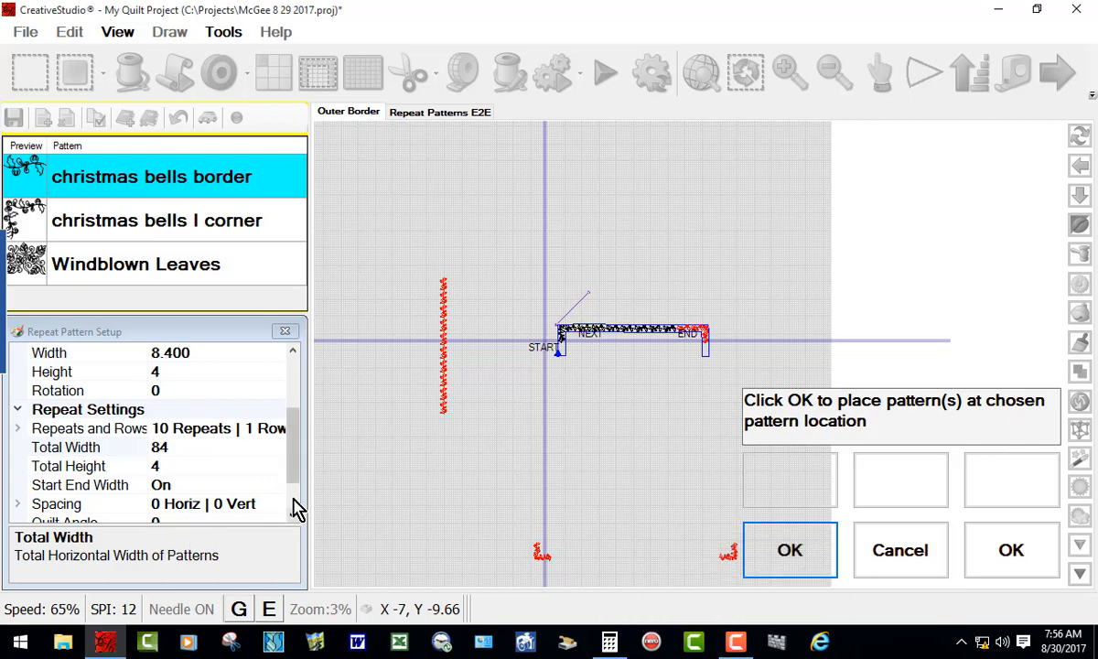
pyautogui.scroll(-3, 297, 474)
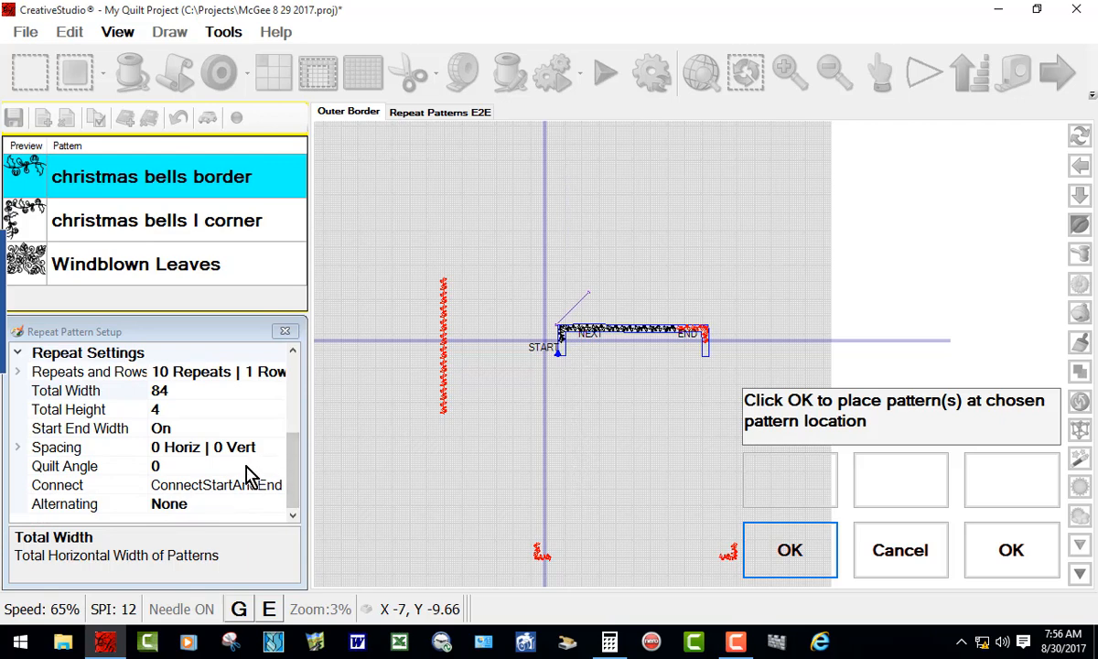
pyautogui.click(168, 466)
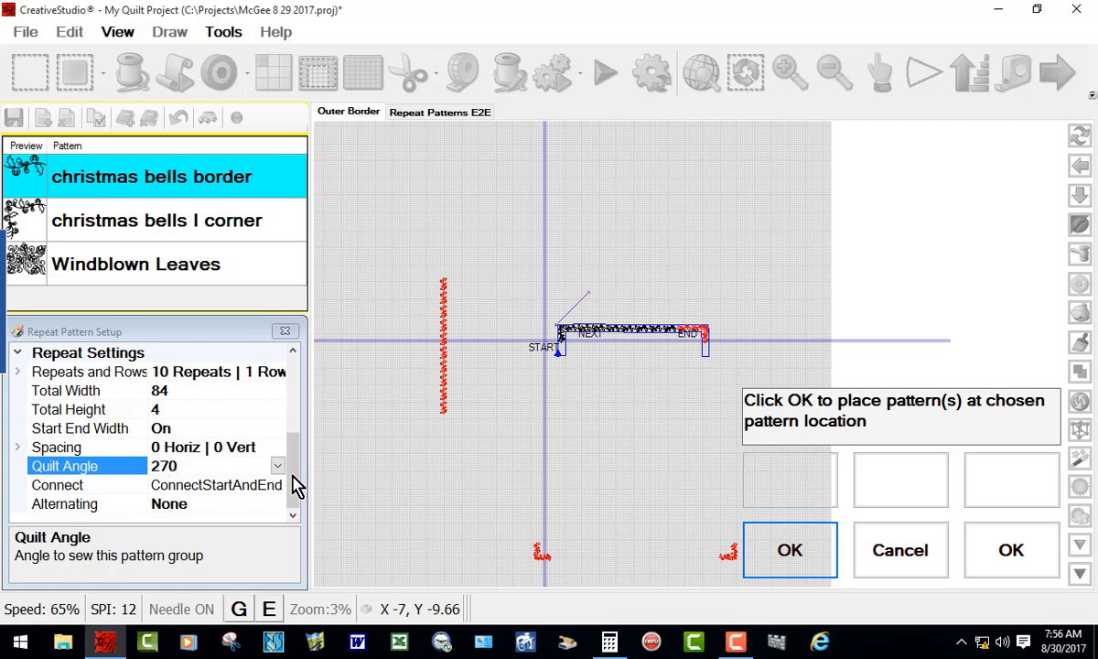
pyautogui.click(791, 554)
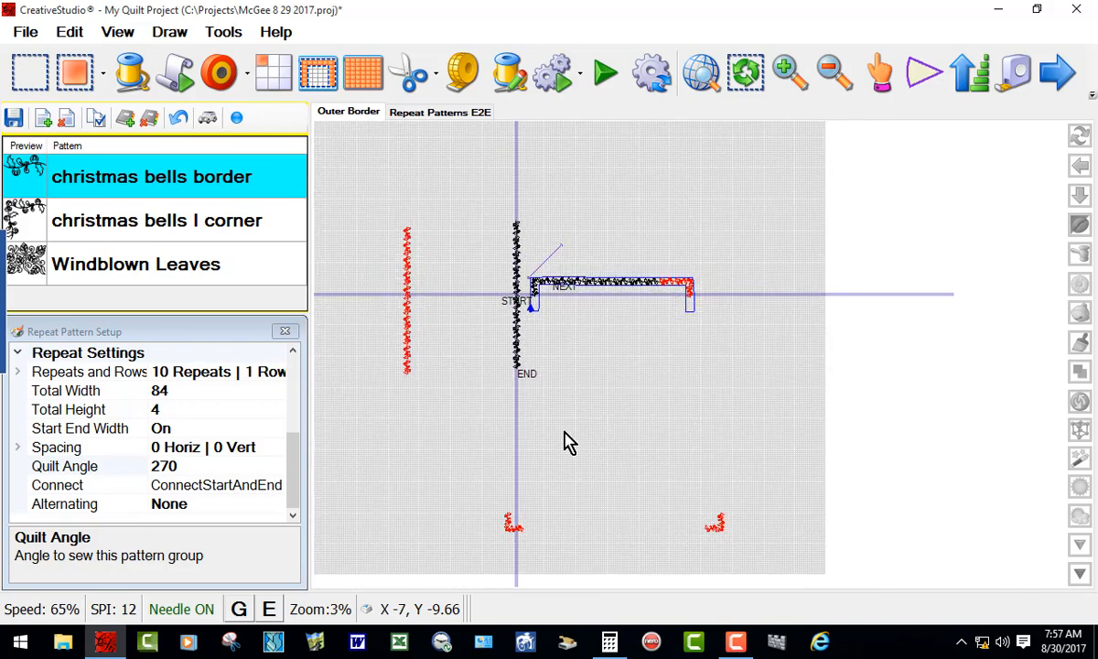
# - Move the new vertical christmas bells border row outside the right edge of the outer border and toggle its group to sewn
pyautogui.moveTo(484, 215); pyautogui.dragTo(529, 402)
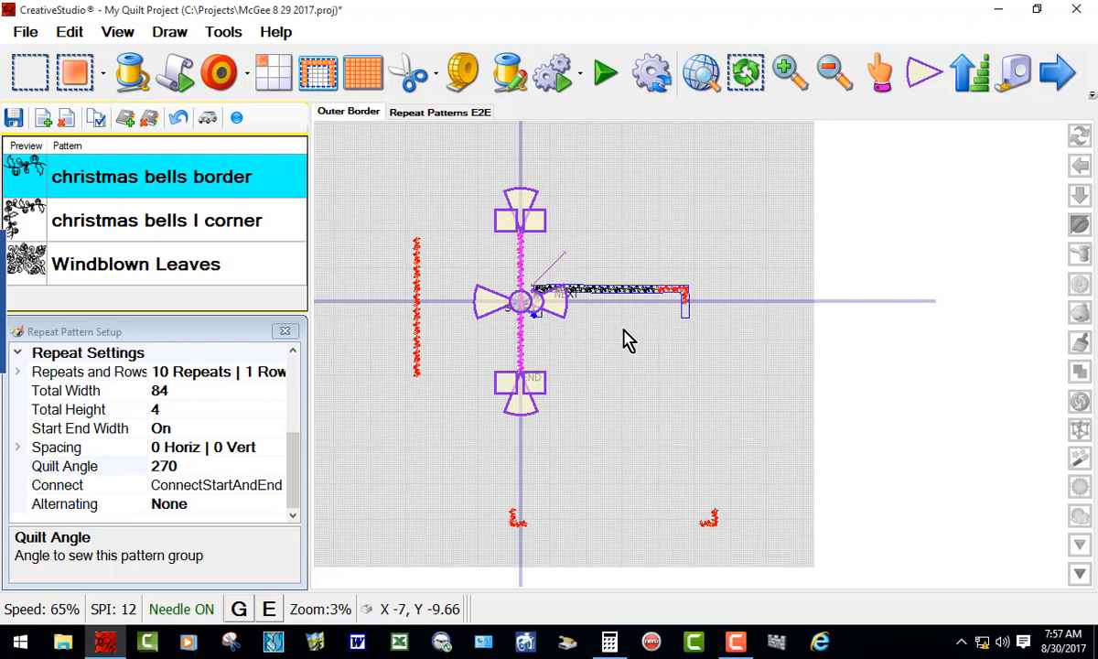
pyautogui.moveTo(519, 301); pyautogui.dragTo(740, 392)
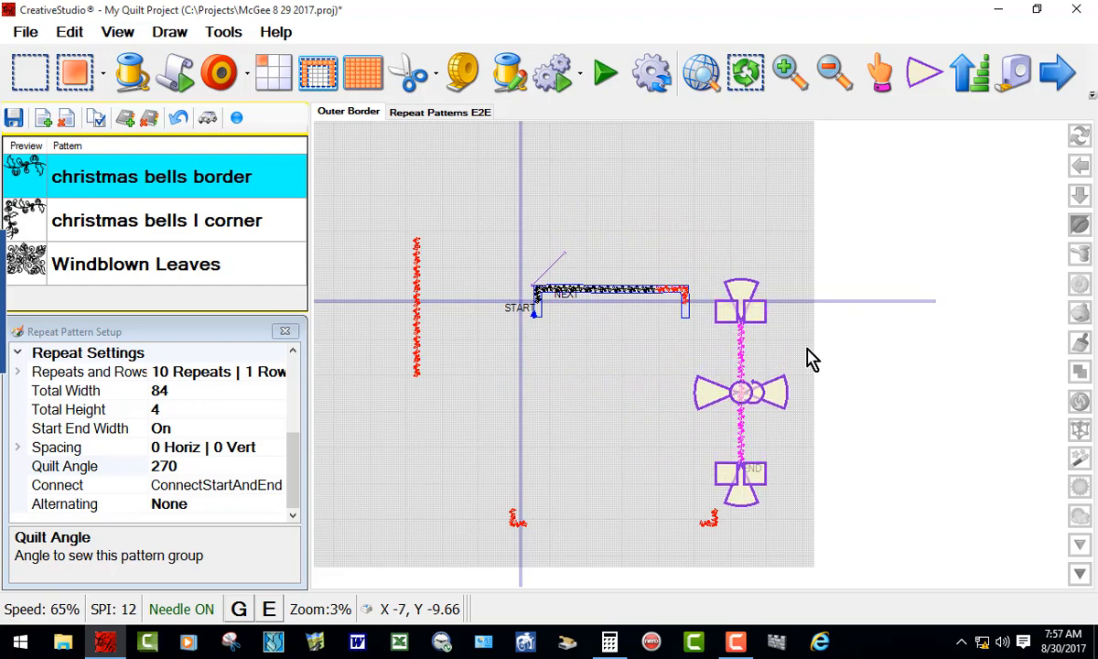
pyautogui.click(809, 357)
pyautogui.moveTo(719, 309); pyautogui.dragTo(765, 482)
pyautogui.rightClick(739, 392)
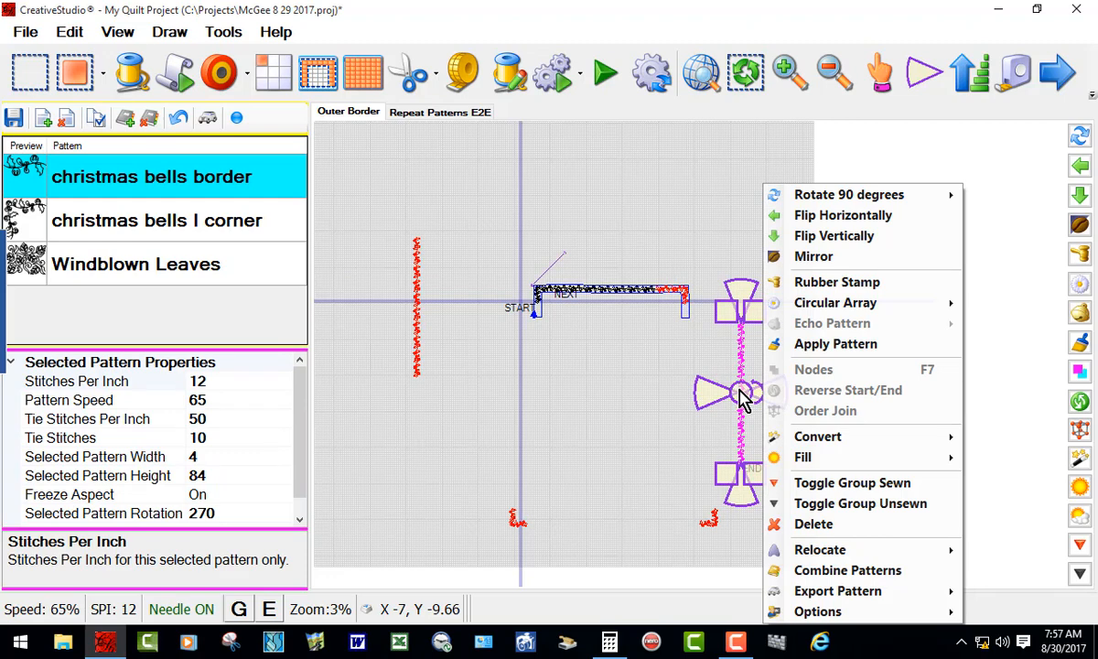
pyautogui.moveTo(851, 446)
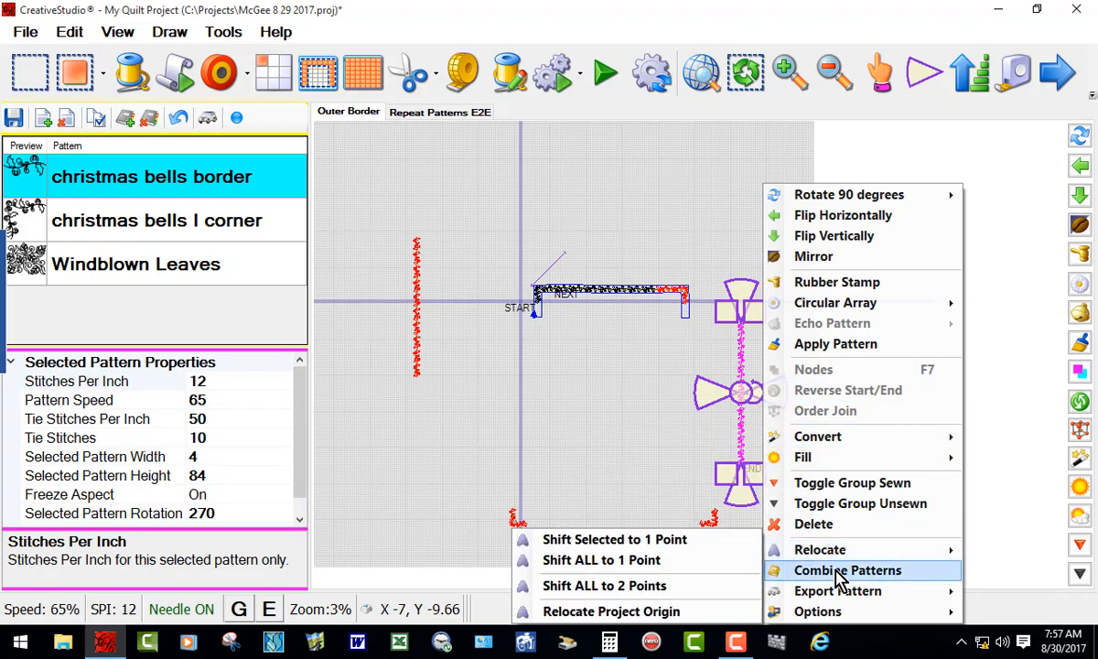
pyautogui.click(843, 487)
pyautogui.click(839, 477)
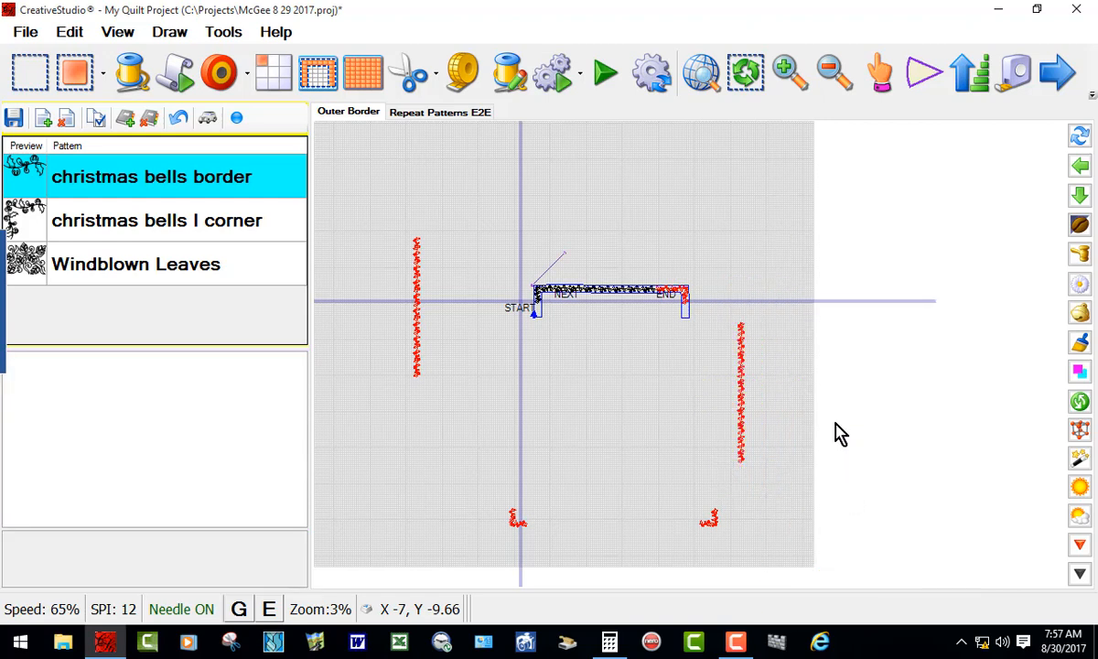
# - Examine the top border row, its join with the right corner, and the positions of both side rows in the overall layout
pyautogui.scroll(4, 607, 325)
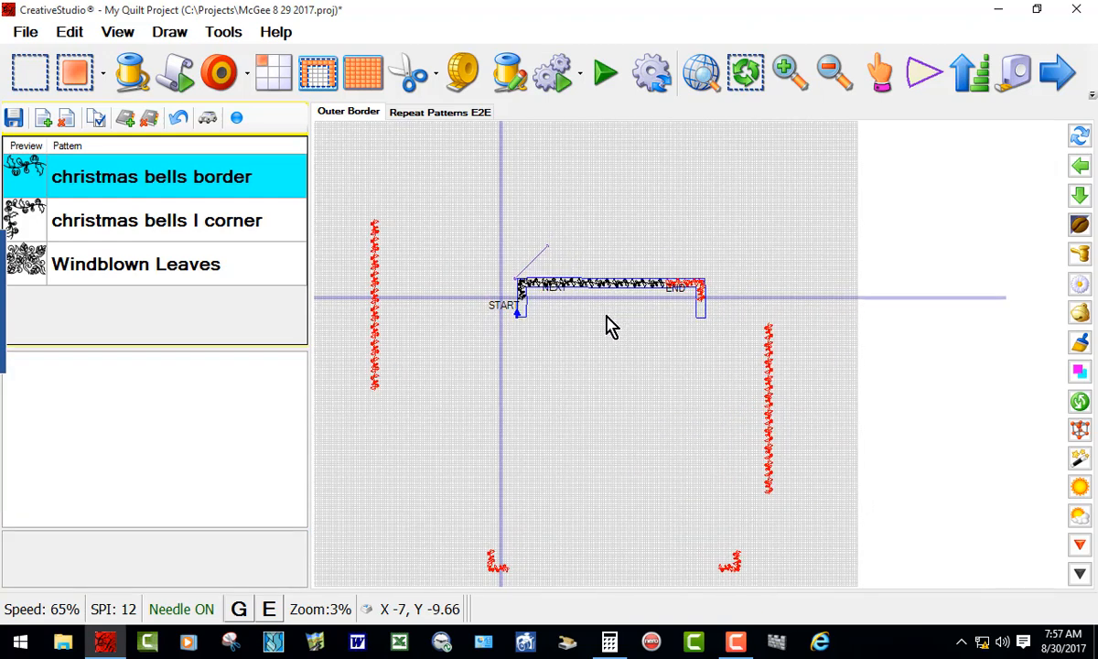
pyautogui.scroll(1, 503, 311)
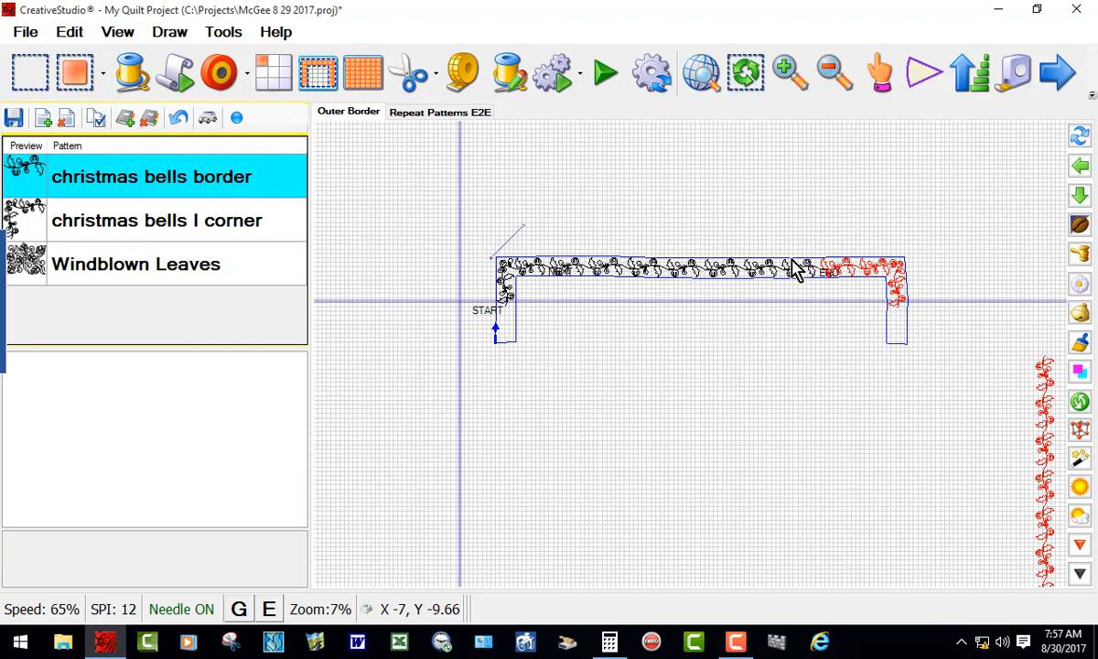
pyautogui.scroll(3, 832, 279)
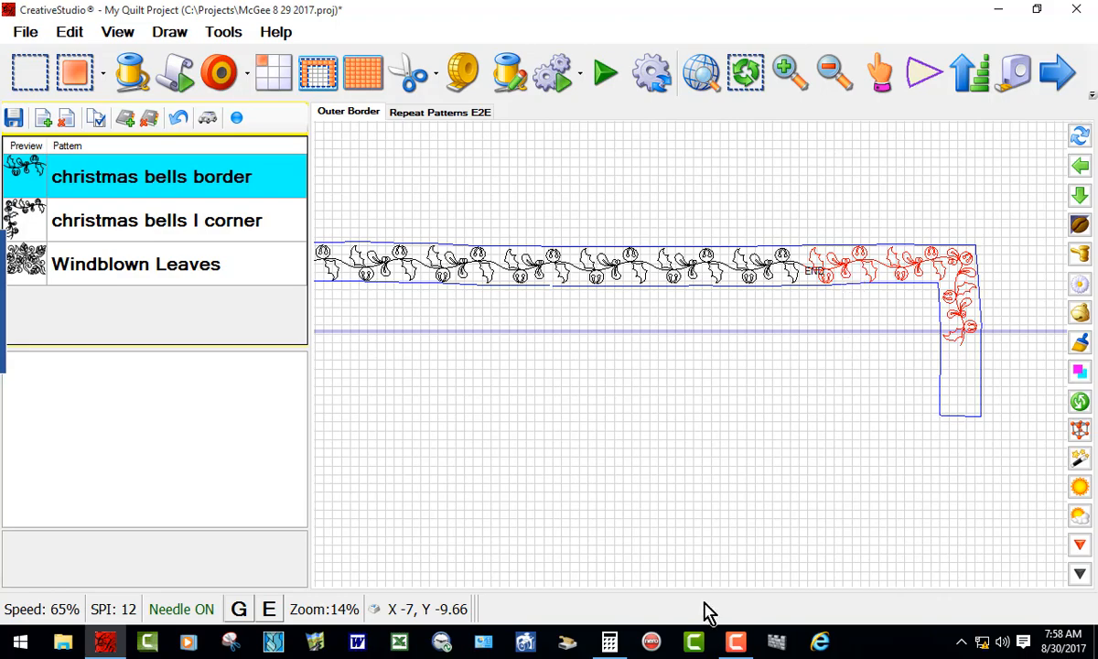
pyautogui.scroll(-4, 711, 340)
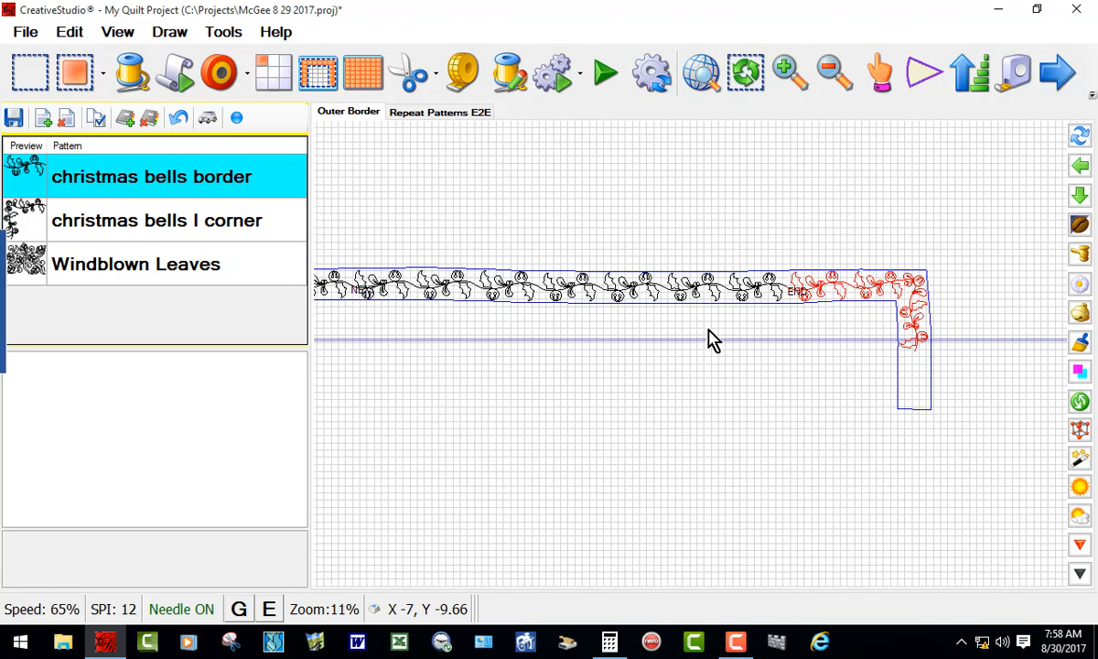
pyautogui.scroll(-3, 705, 351)
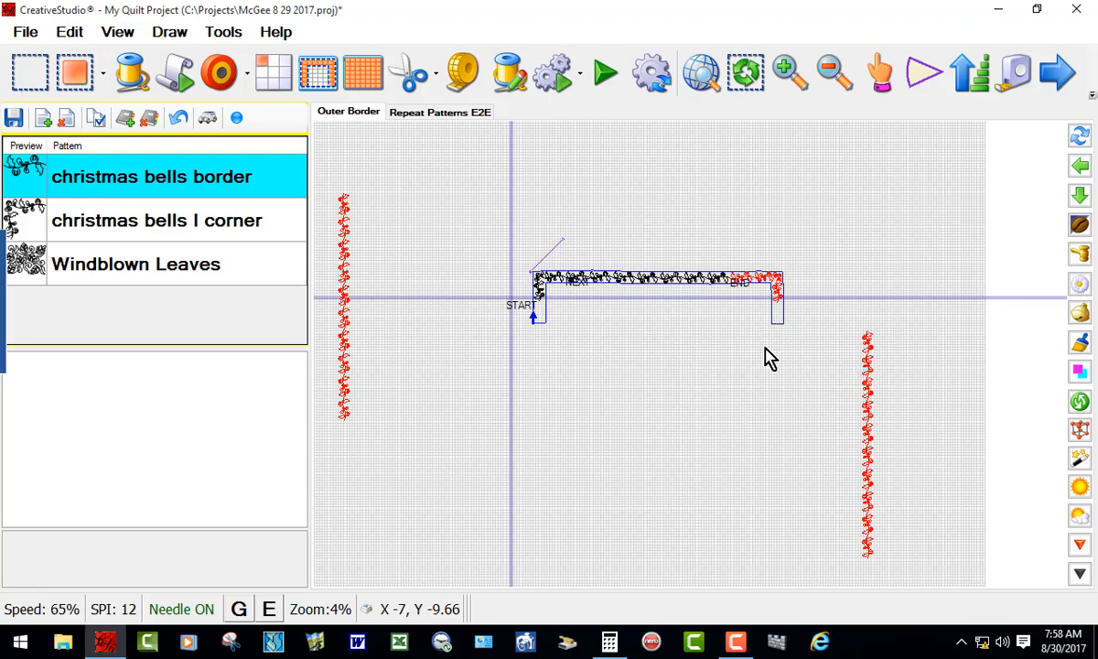
pyautogui.scroll(1, 814, 320)
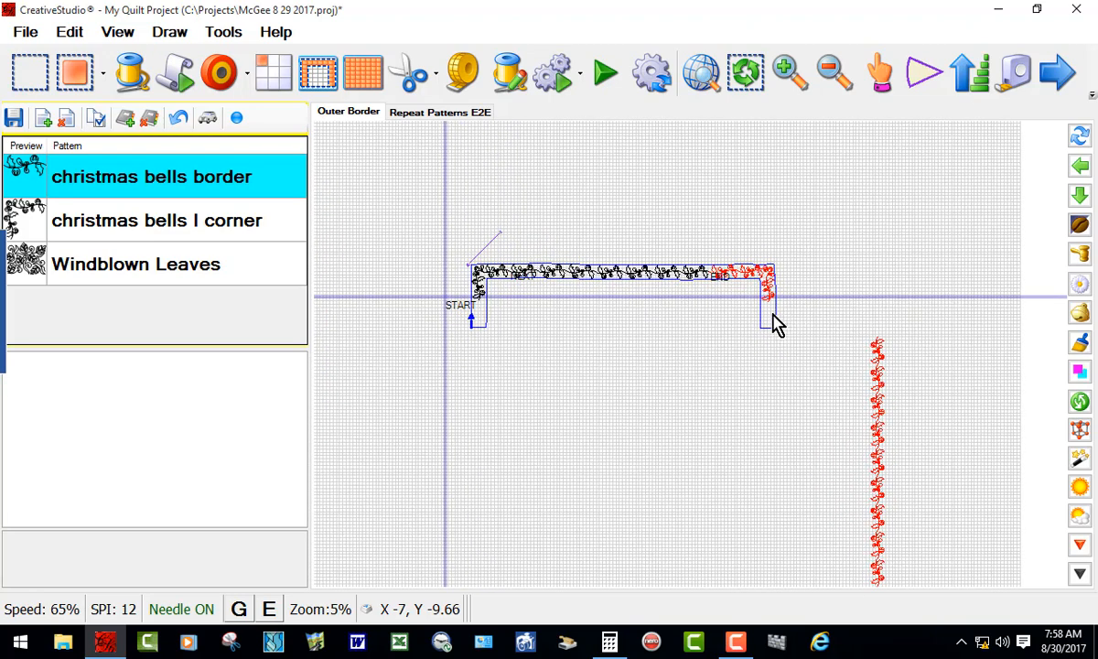
pyautogui.scroll(2, 771, 319)
pyautogui.scroll(2, 771, 319)
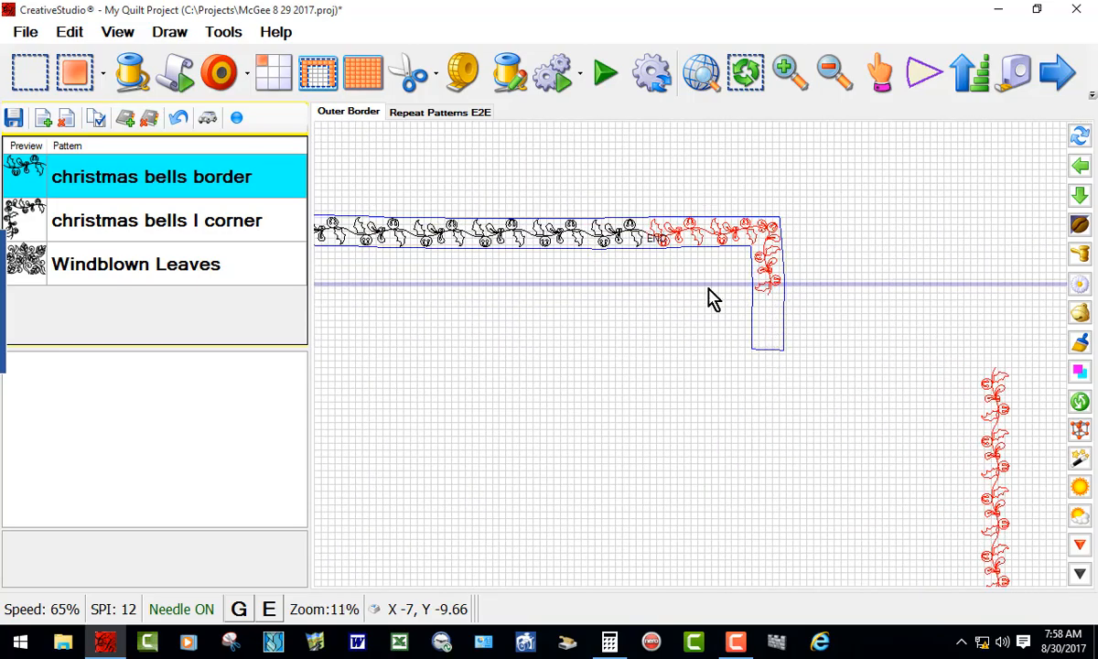
pyautogui.scroll(-1, 692, 247)
pyautogui.scroll(-3, 677, 212)
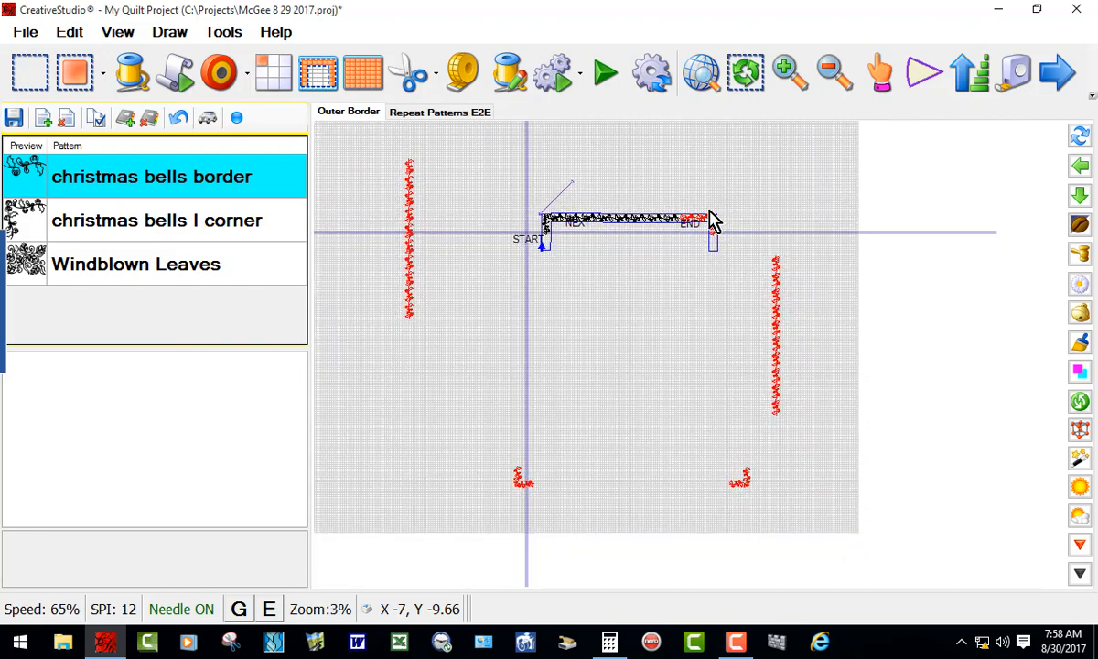